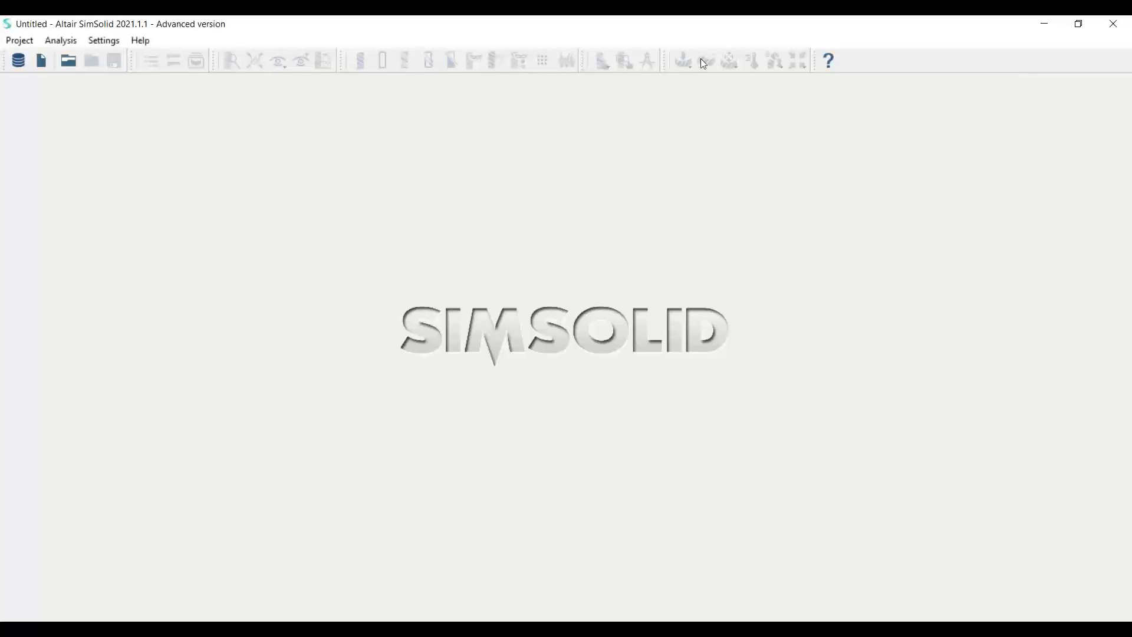
Import Pullup bar V1.step from the Pullup Bar > Base folder as a new project.
left_click(42, 62)
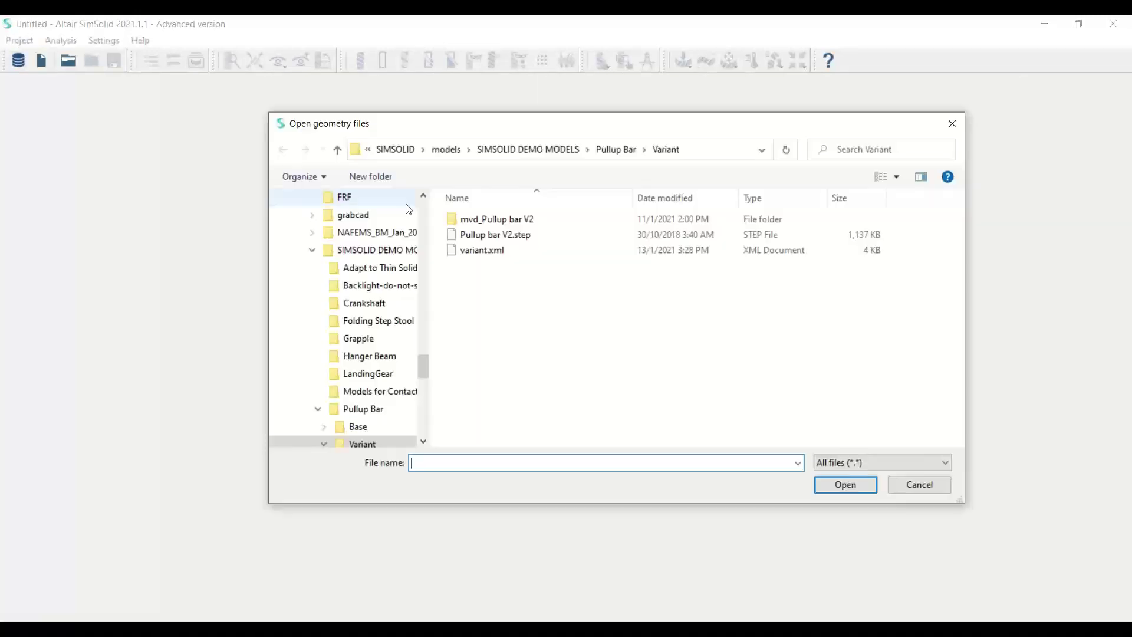
left_click(616, 149)
double_click(493, 219)
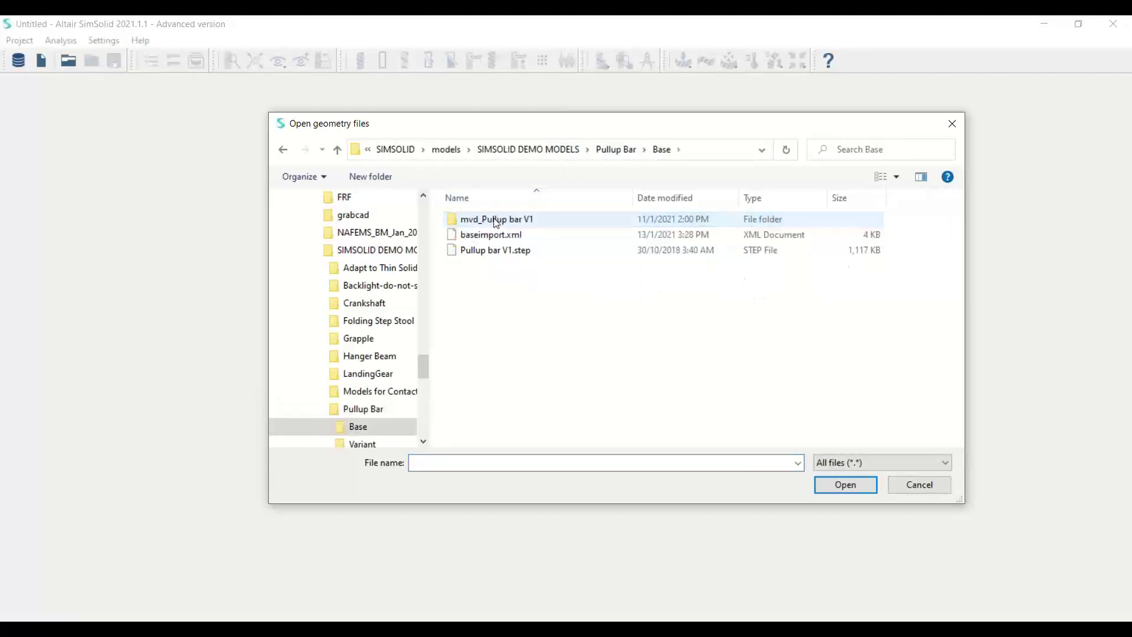
left_click(509, 252)
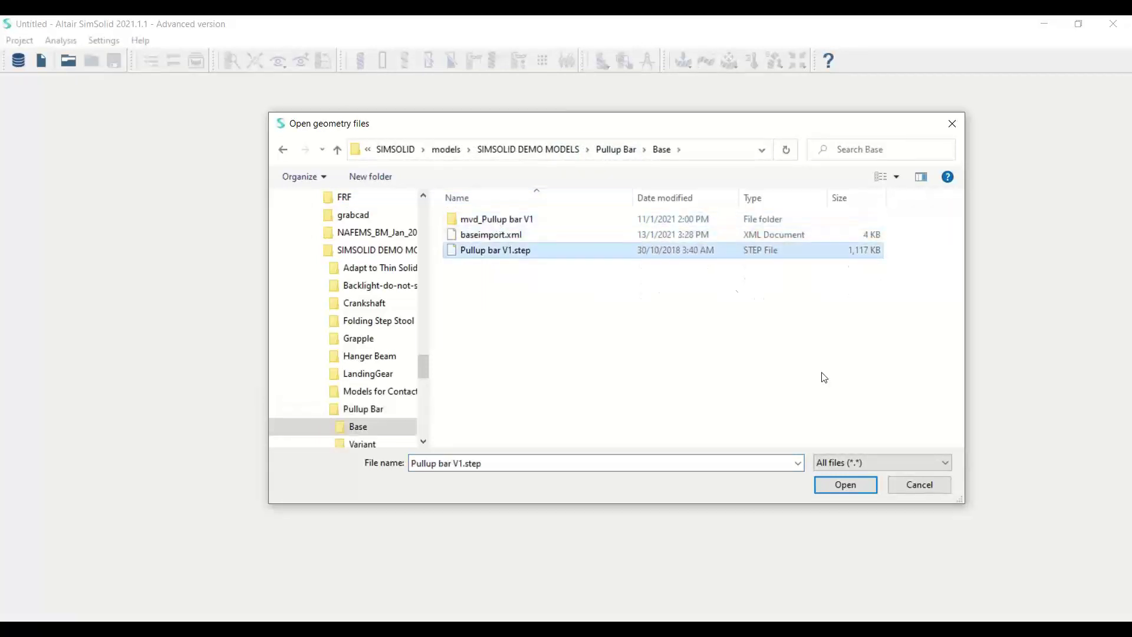
left_click(822, 481)
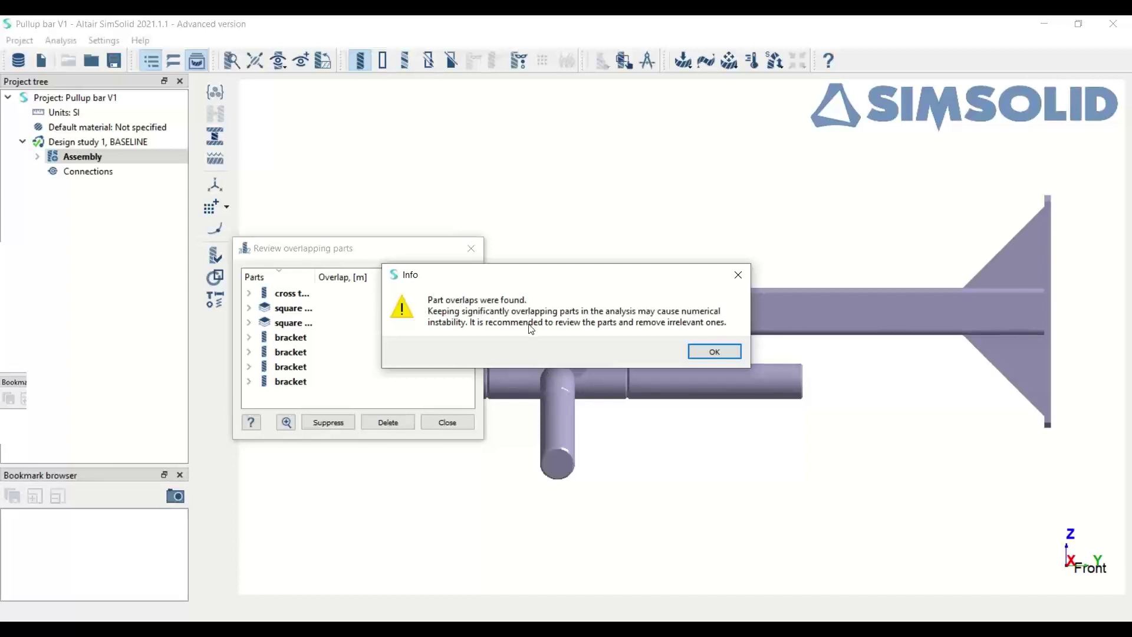
Inspect the cross tube's six overlaps, ranging from 3.3564e-06 to 2.83019e-05 m.
left_click(715, 351)
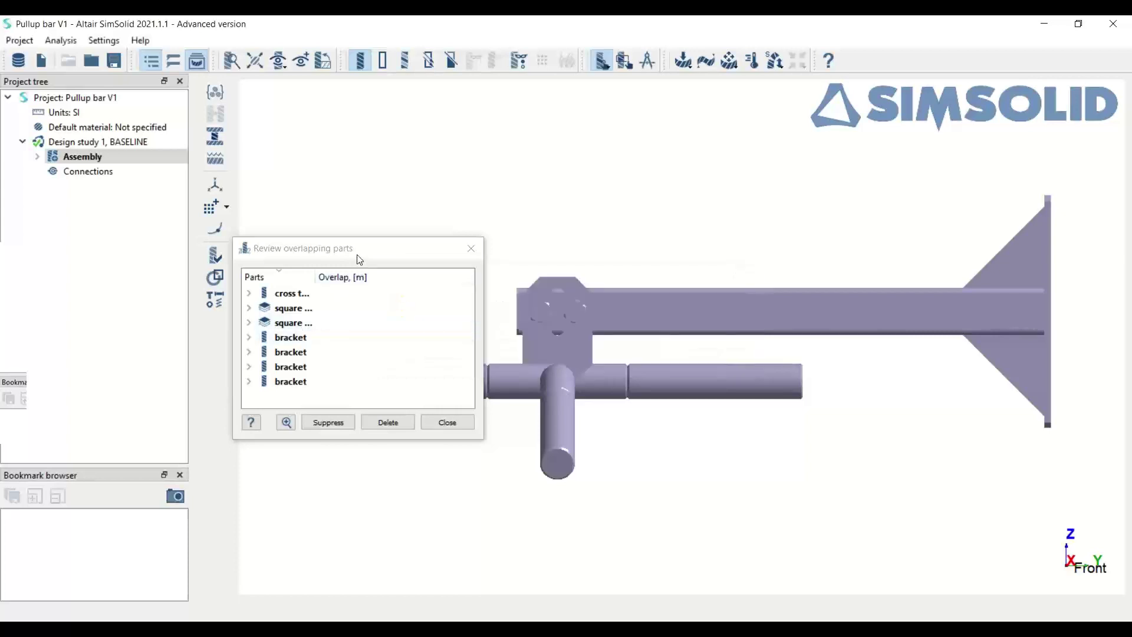
left_click_drag(357, 253, 219, 223)
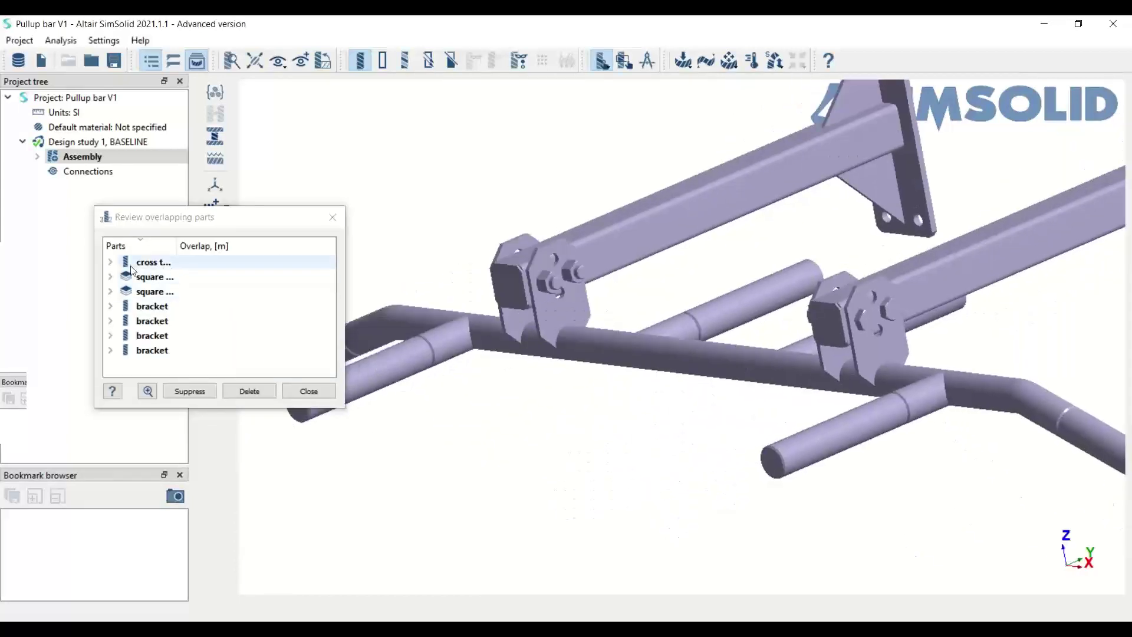
left_click(112, 263)
left_click(160, 276)
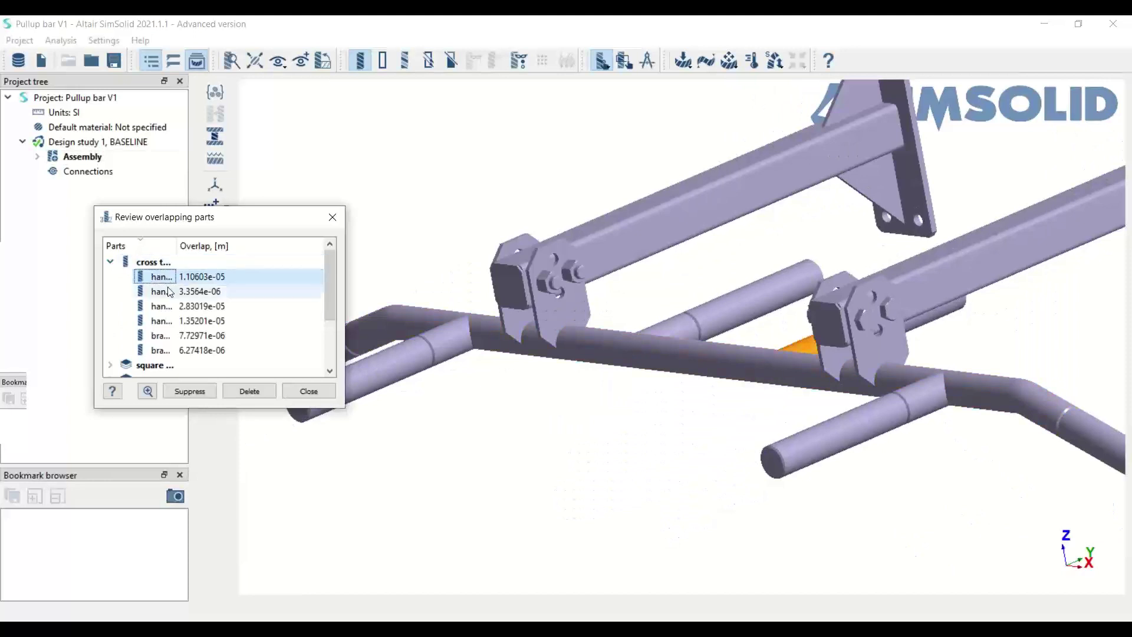
left_click(172, 291)
left_click(235, 305)
left_click_drag(619, 336, 865, 405)
left_click(156, 261)
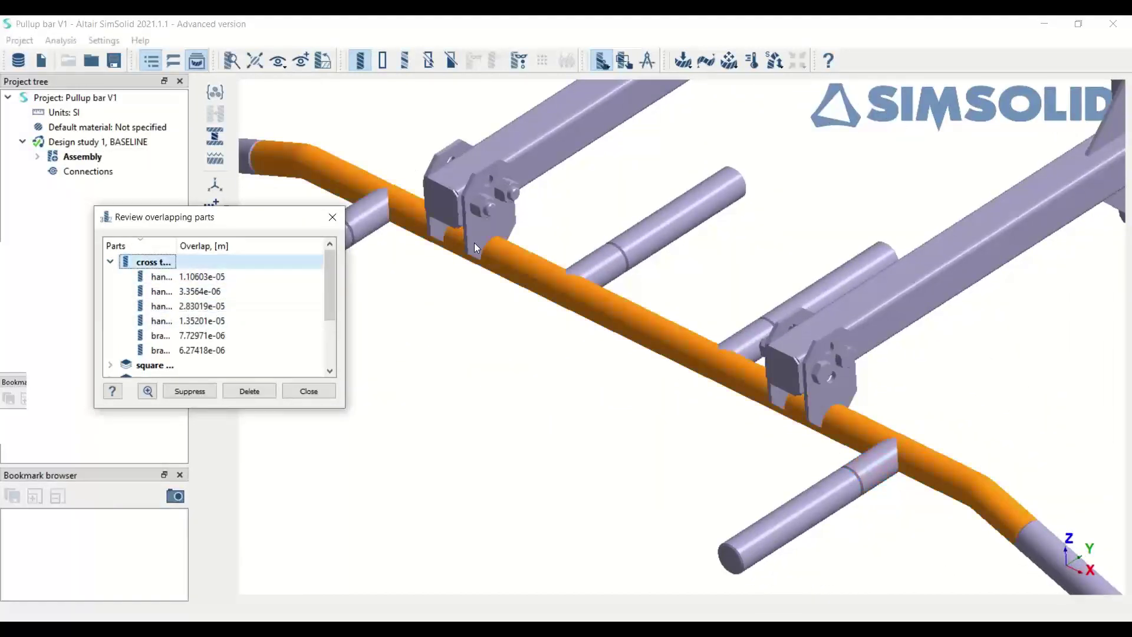
left_click(227, 351, "shift")
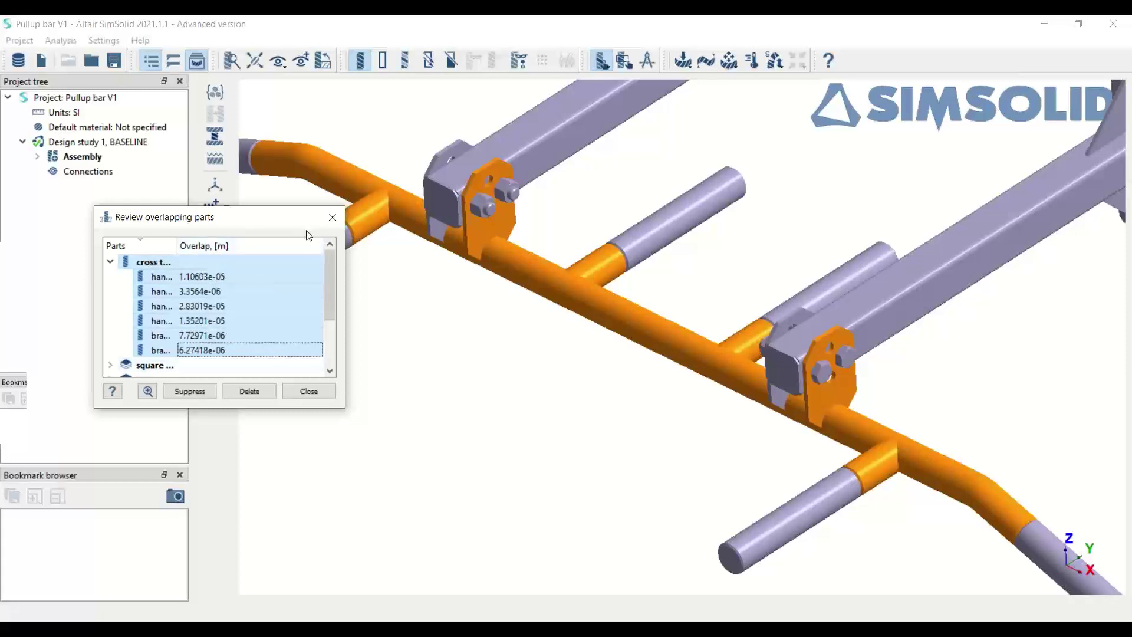
Generate automatic connections at Increased resolution with 0.001 m gap and penetration tolerances.
left_click(308, 391)
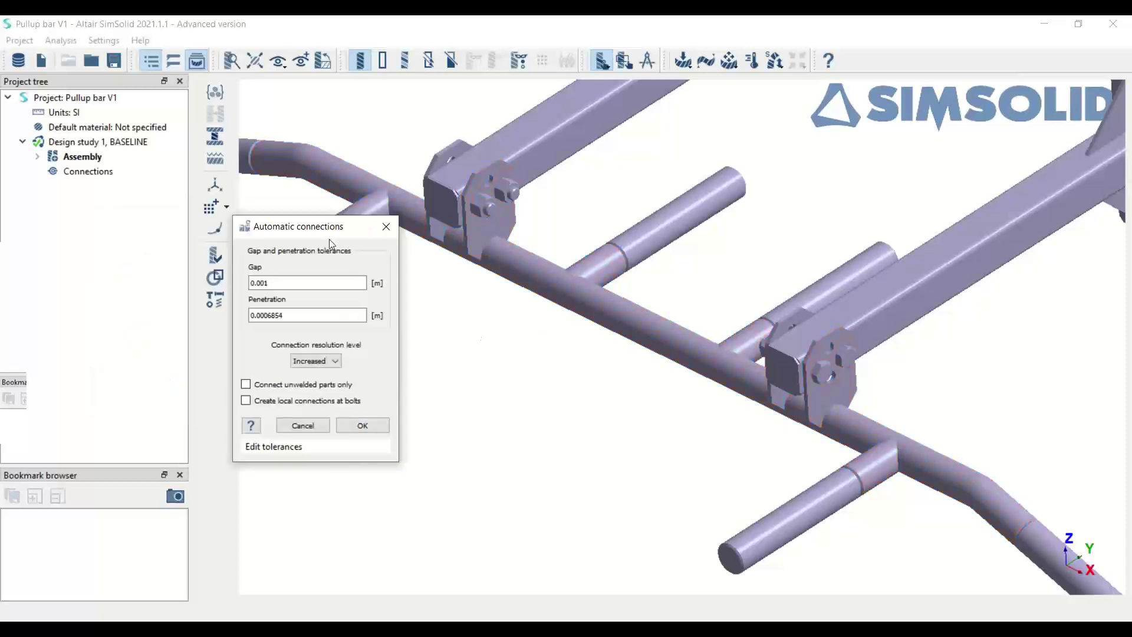
left_click_drag(332, 232, 303, 233)
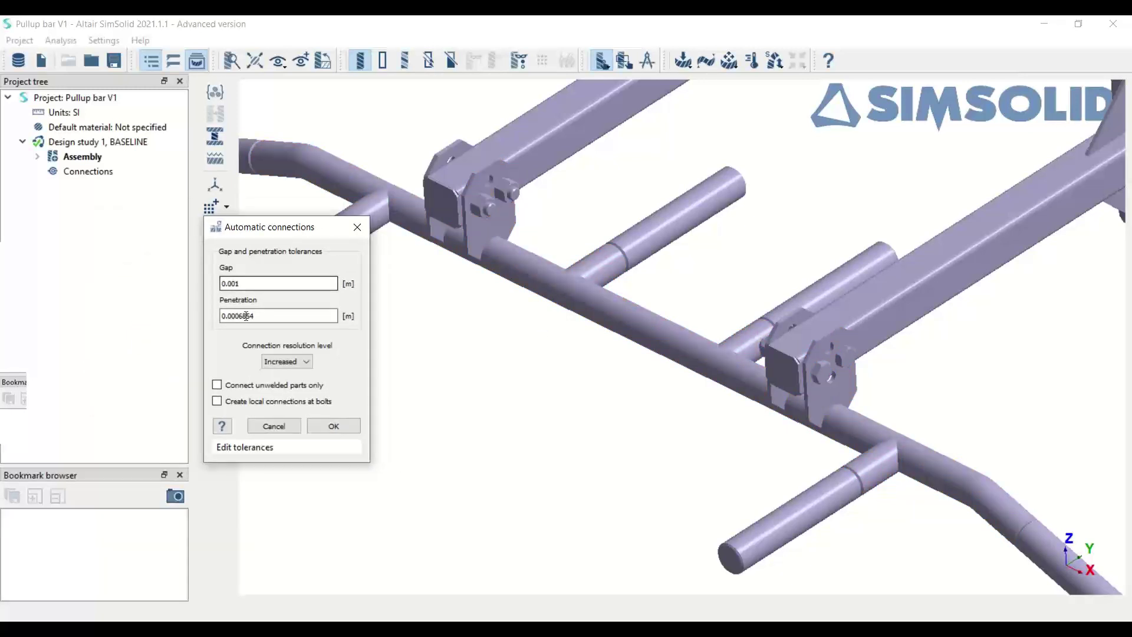
left_click_drag(239, 317, 260, 317)
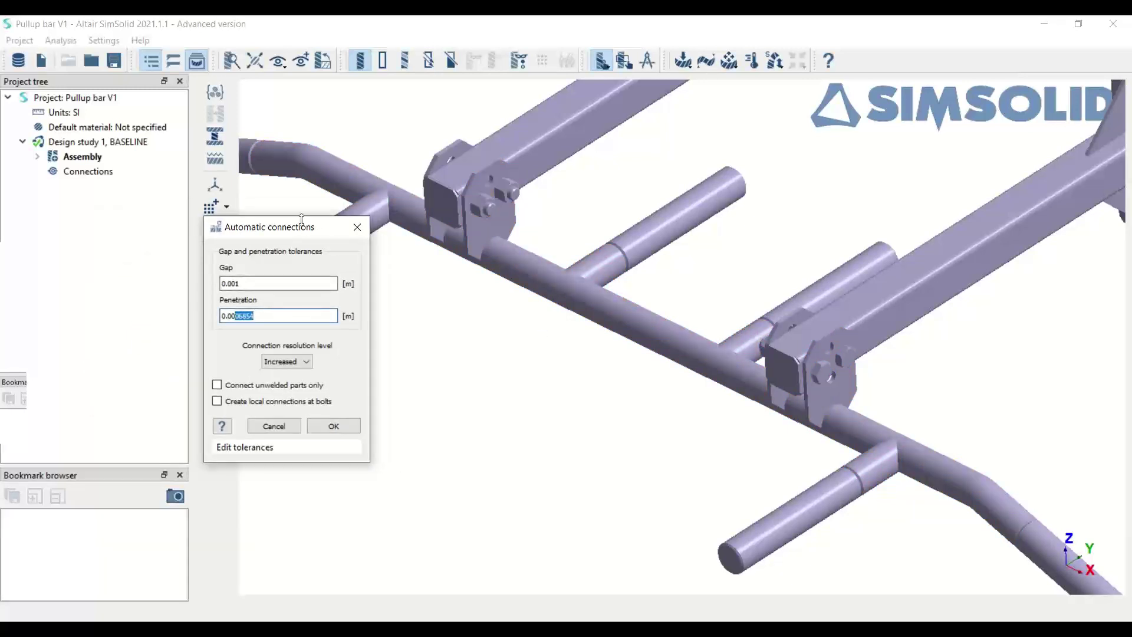
type("1")
left_click_drag(626, 224, 567, 293)
key("f")
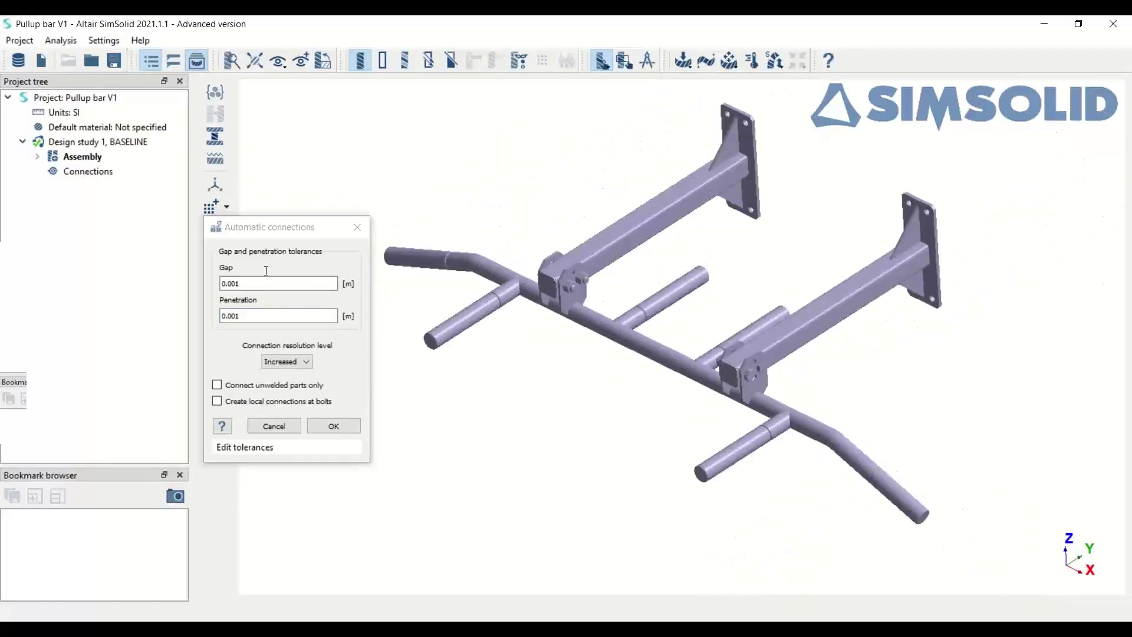
left_click(250, 285)
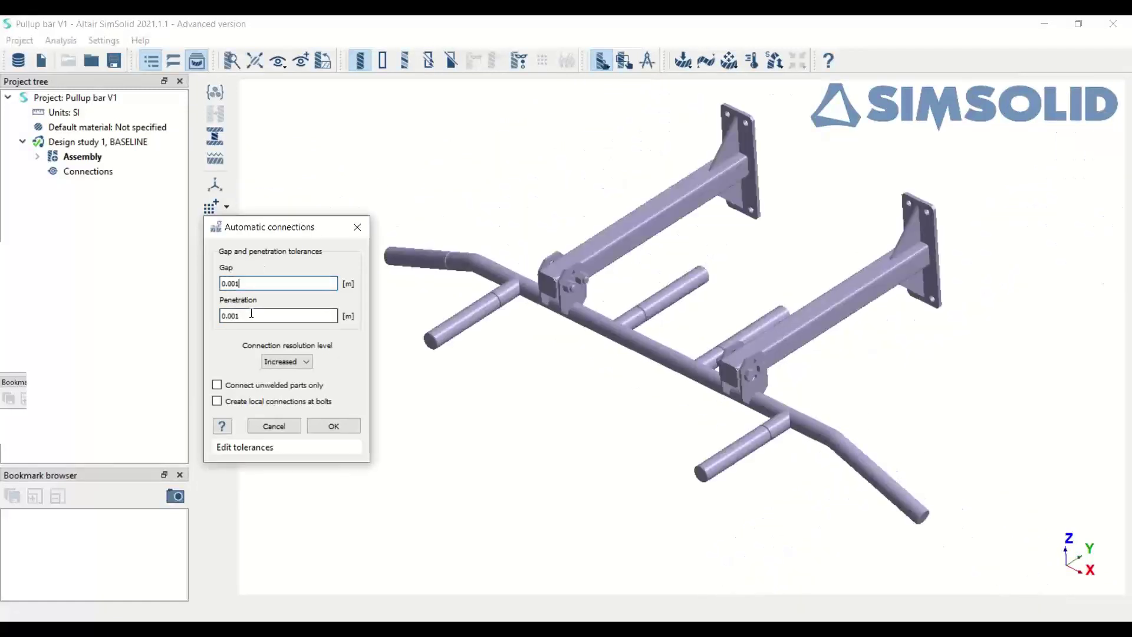
left_click(240, 282)
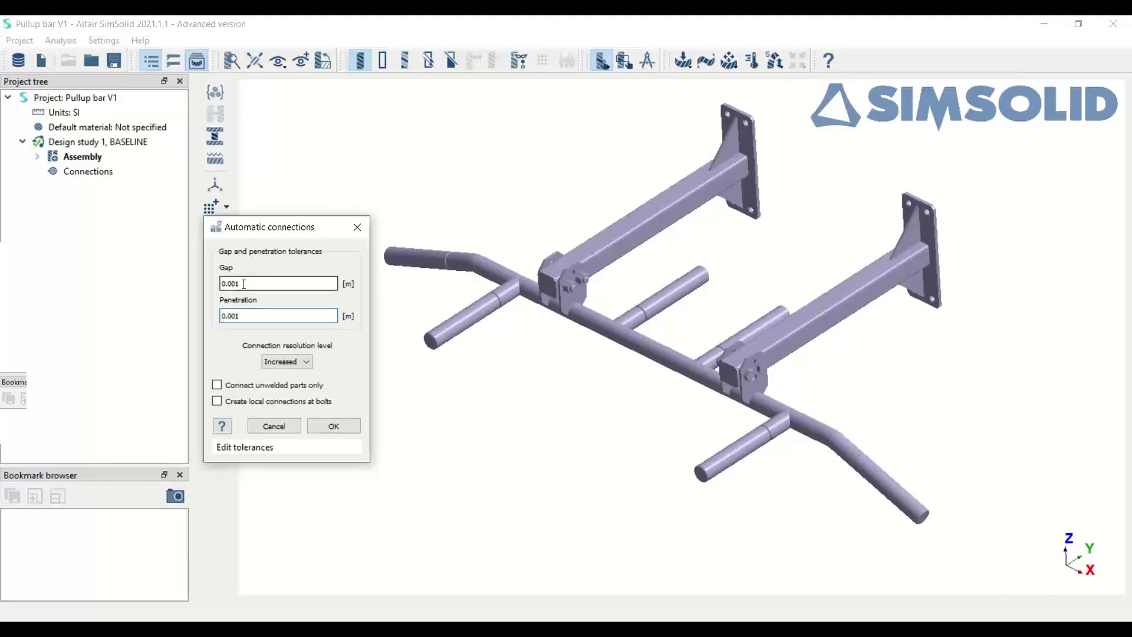
left_click(244, 284)
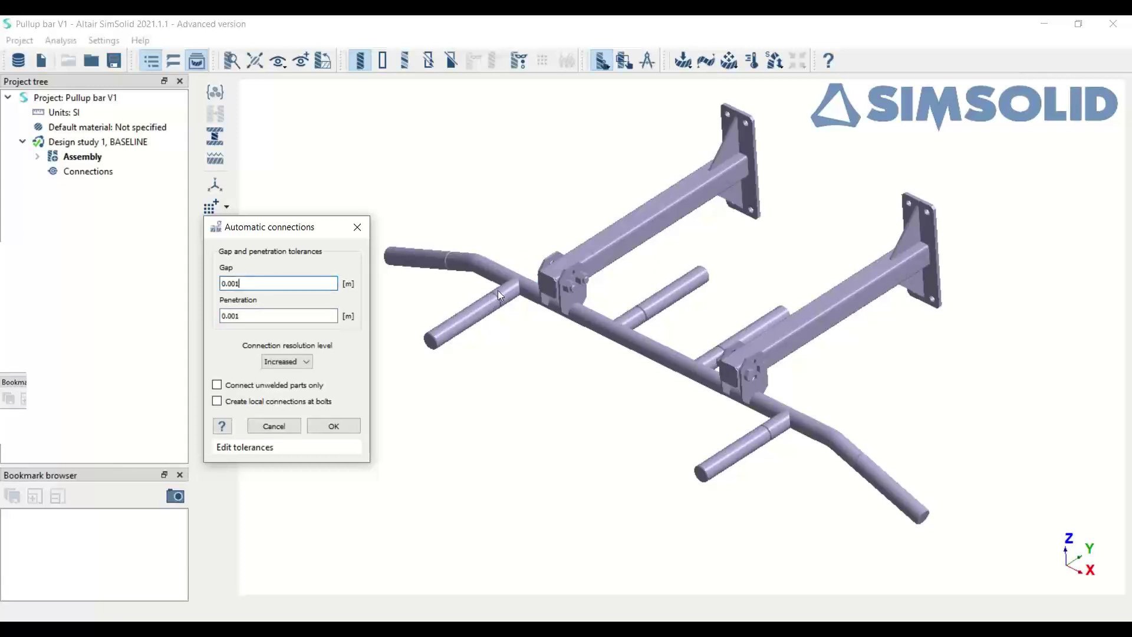
key("Tab")
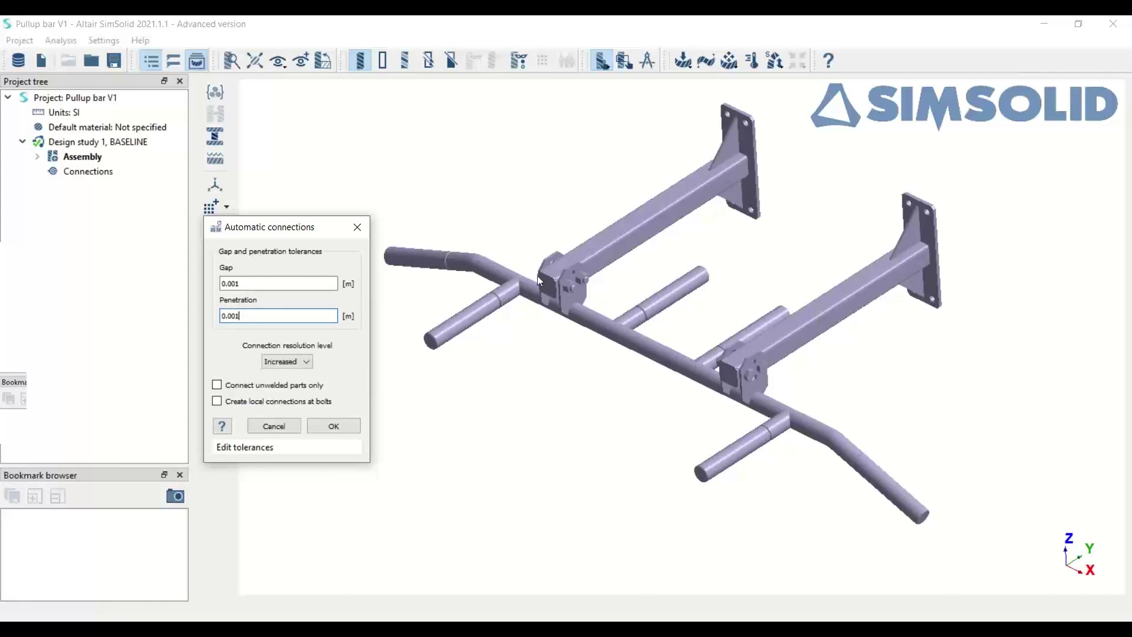
left_click(339, 422)
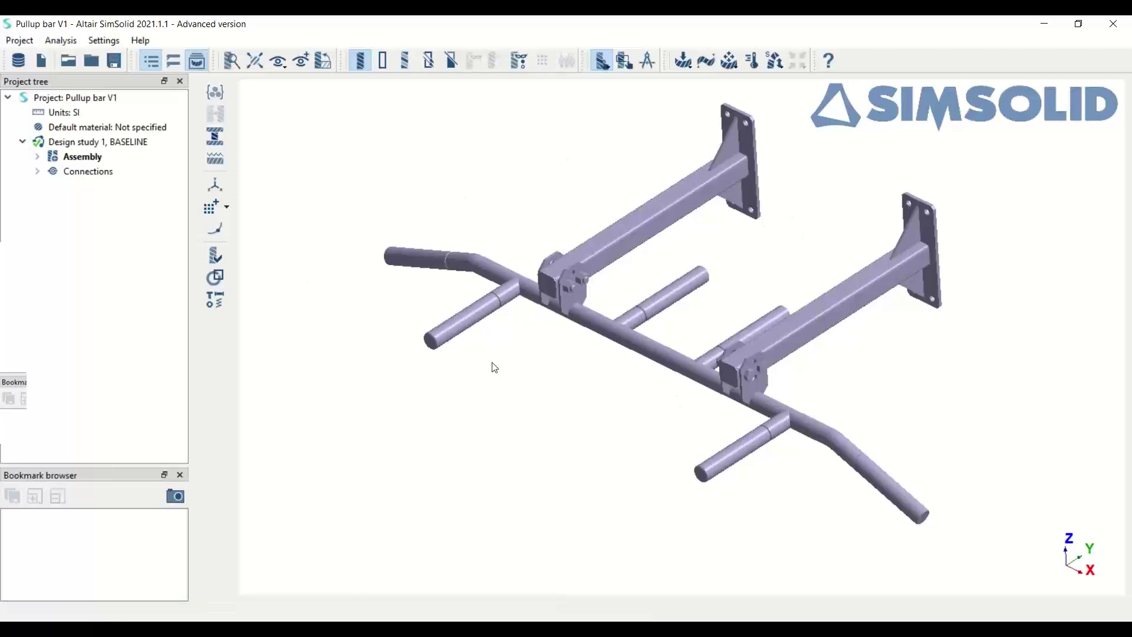
left_click_drag(501, 347, 682, 316)
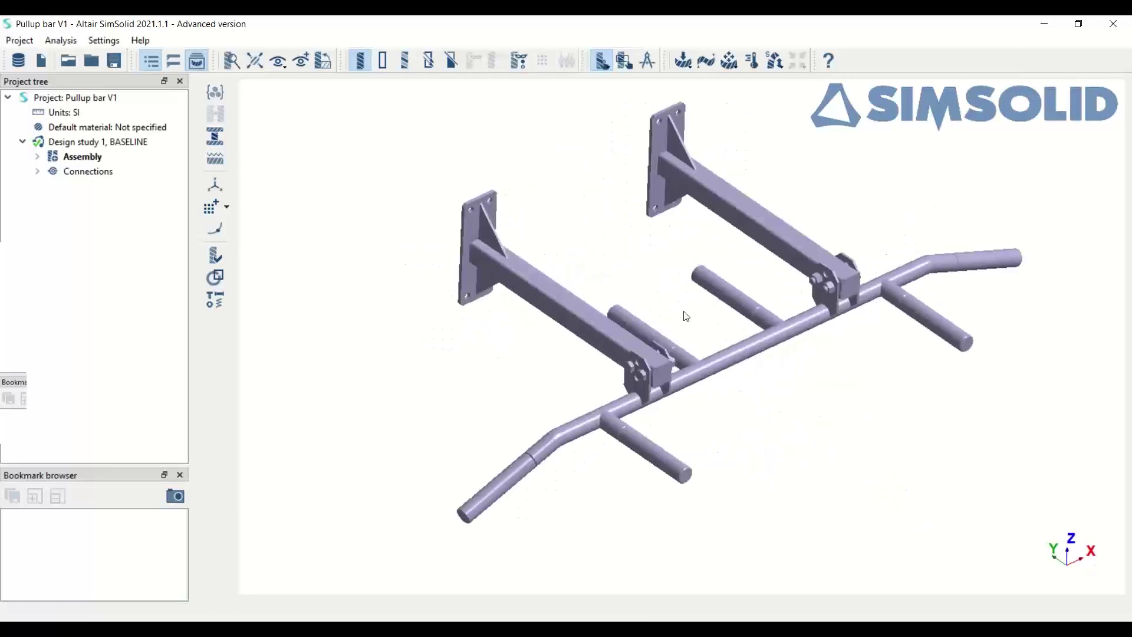
left_click(37, 171)
left_click(54, 186)
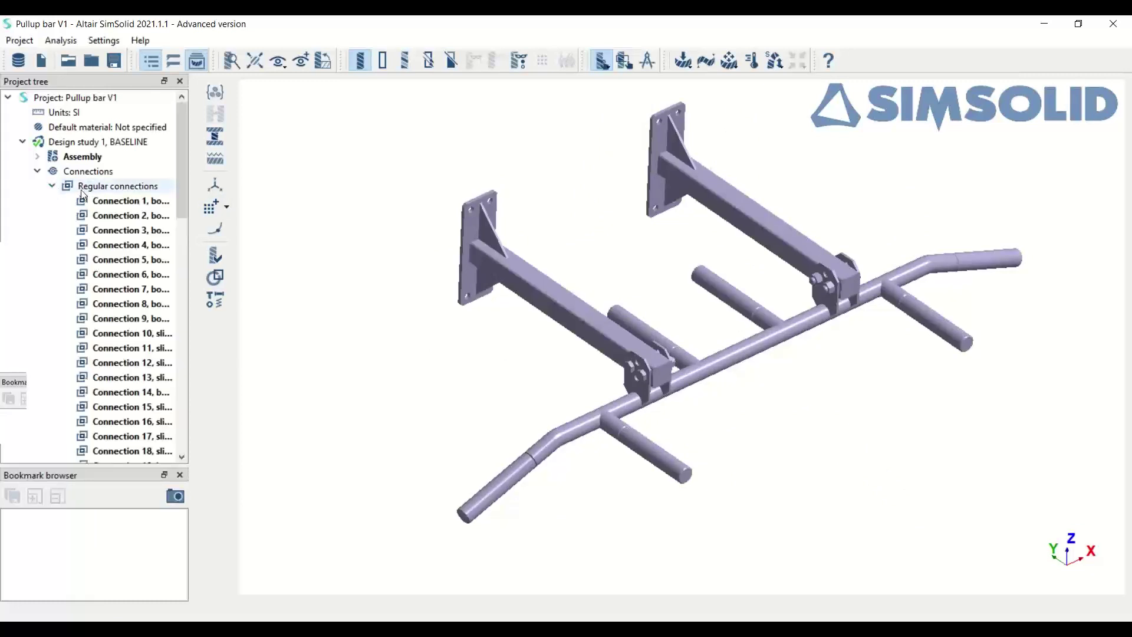
right_click(98, 191)
left_click(130, 200)
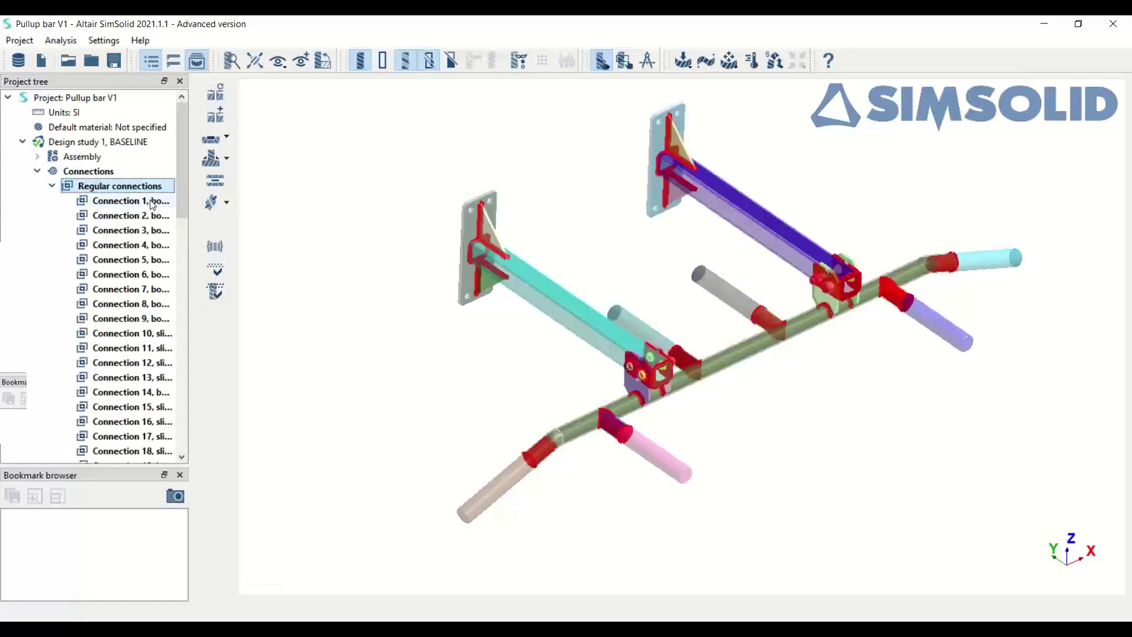
scroll(660, 367, "up", 3)
scroll(663, 366, "up", 2)
scroll(674, 366, "down", 5)
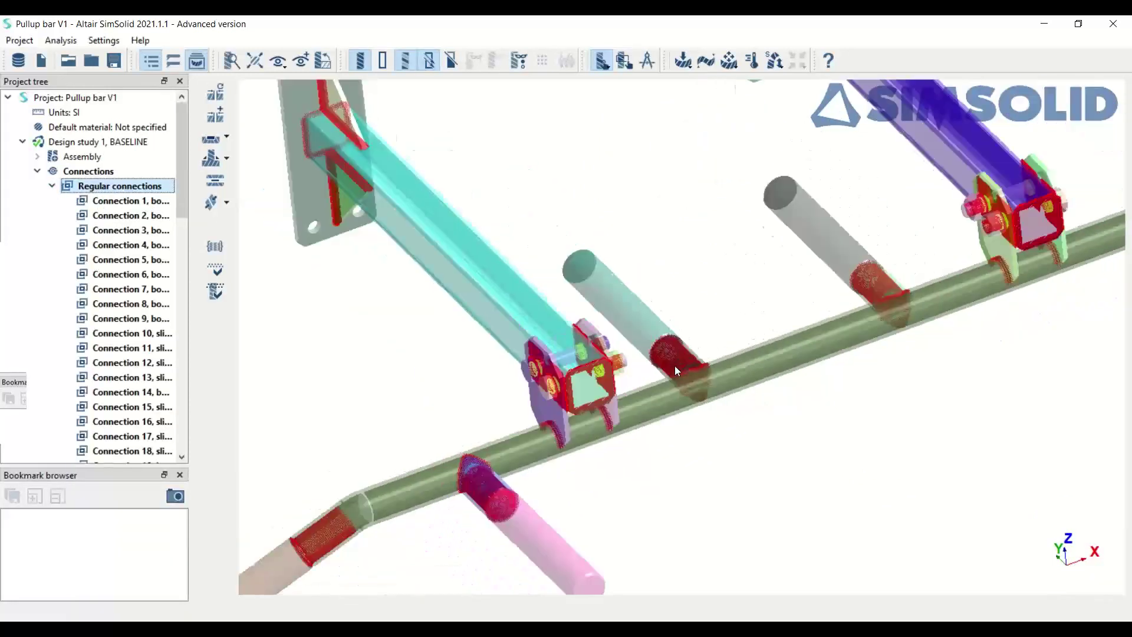
scroll(627, 367, "up", 3)
scroll(627, 367, "down", 4)
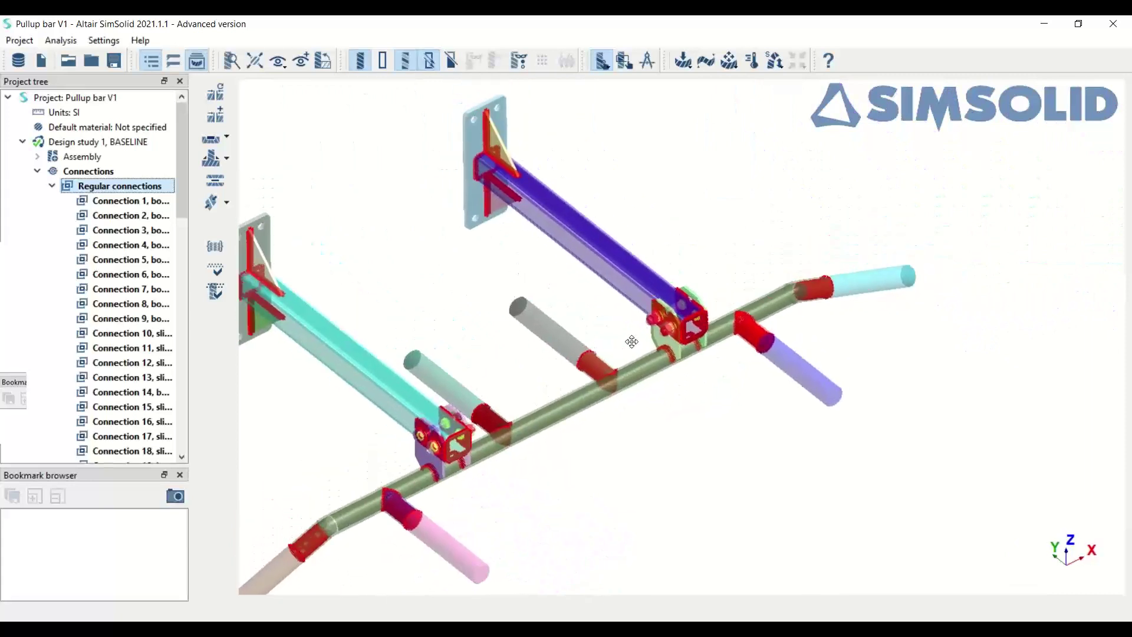
scroll(596, 336, "up", 5)
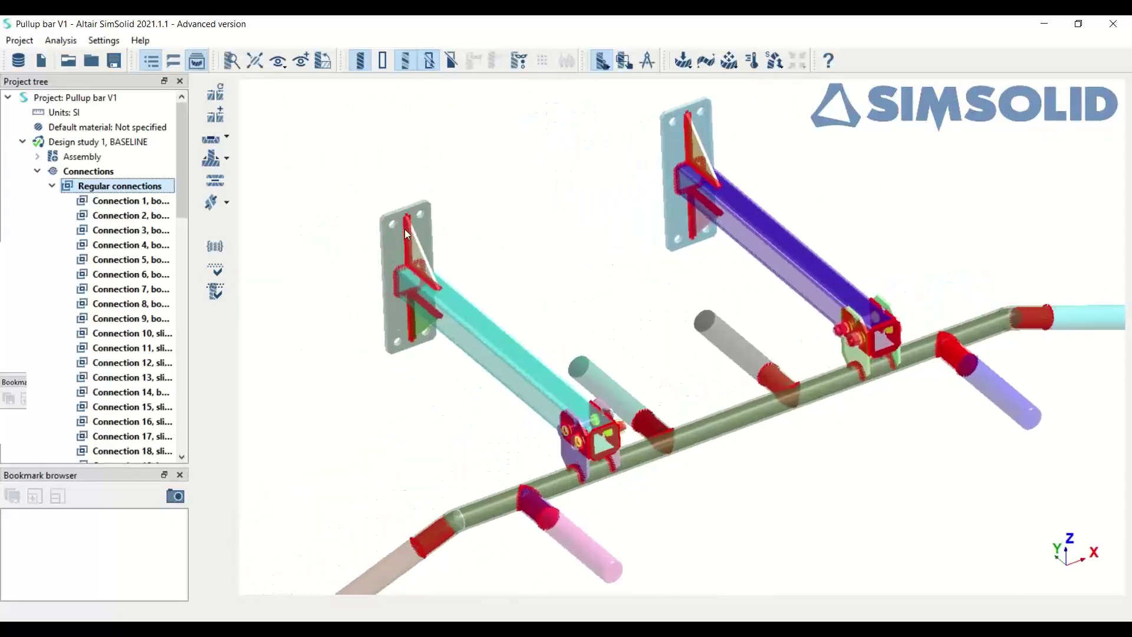
scroll(759, 315, "down", 4)
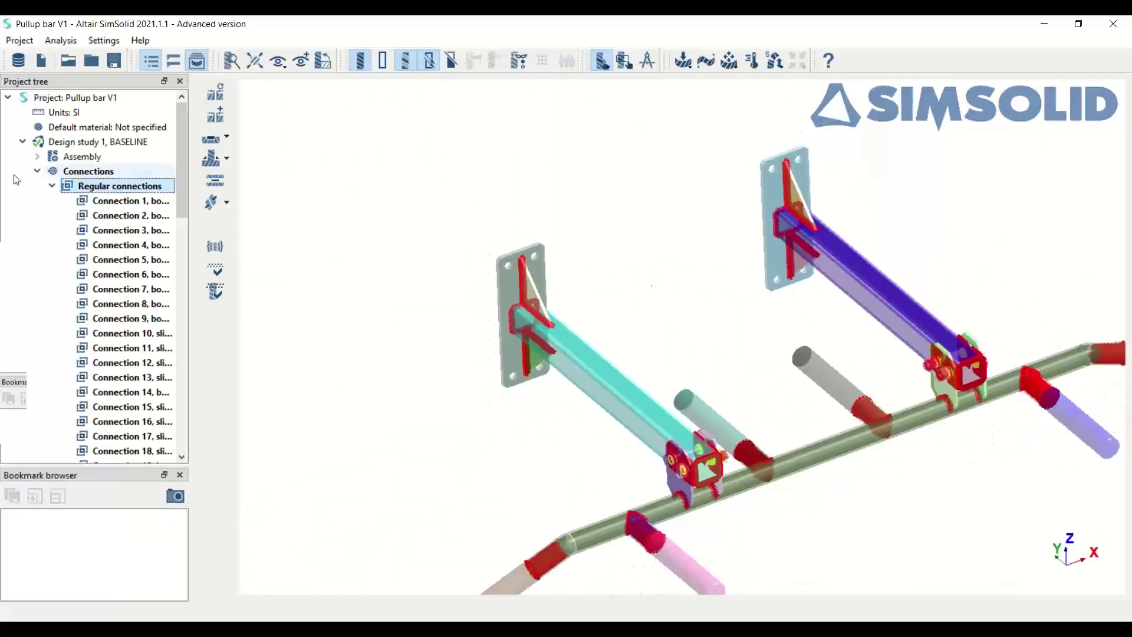
left_click(37, 171)
right_click(73, 158)
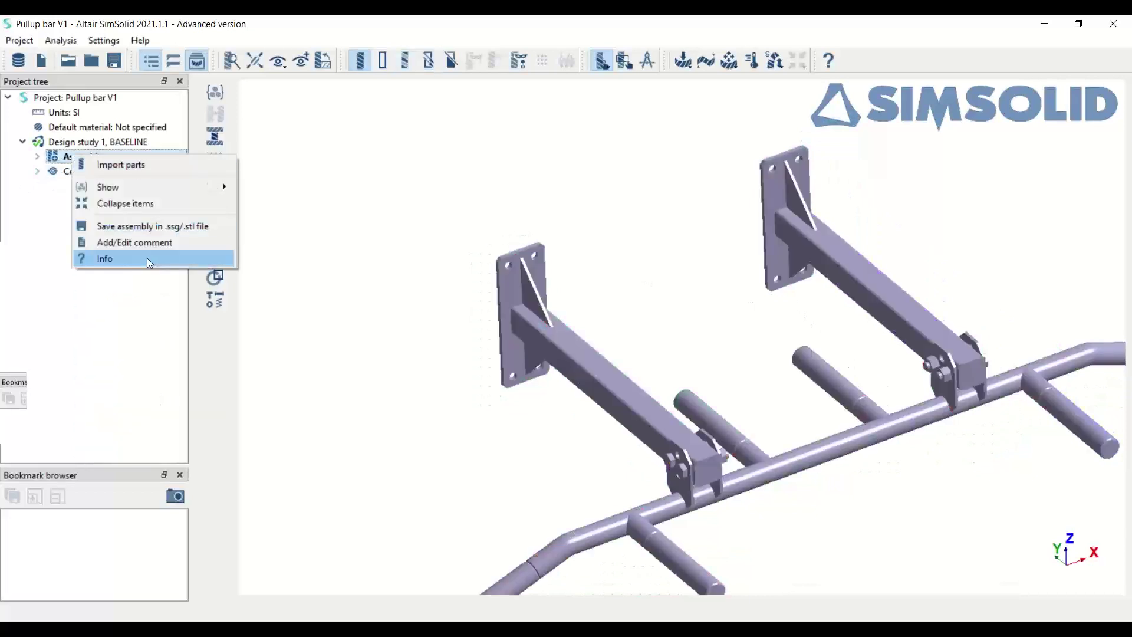
left_click(106, 259)
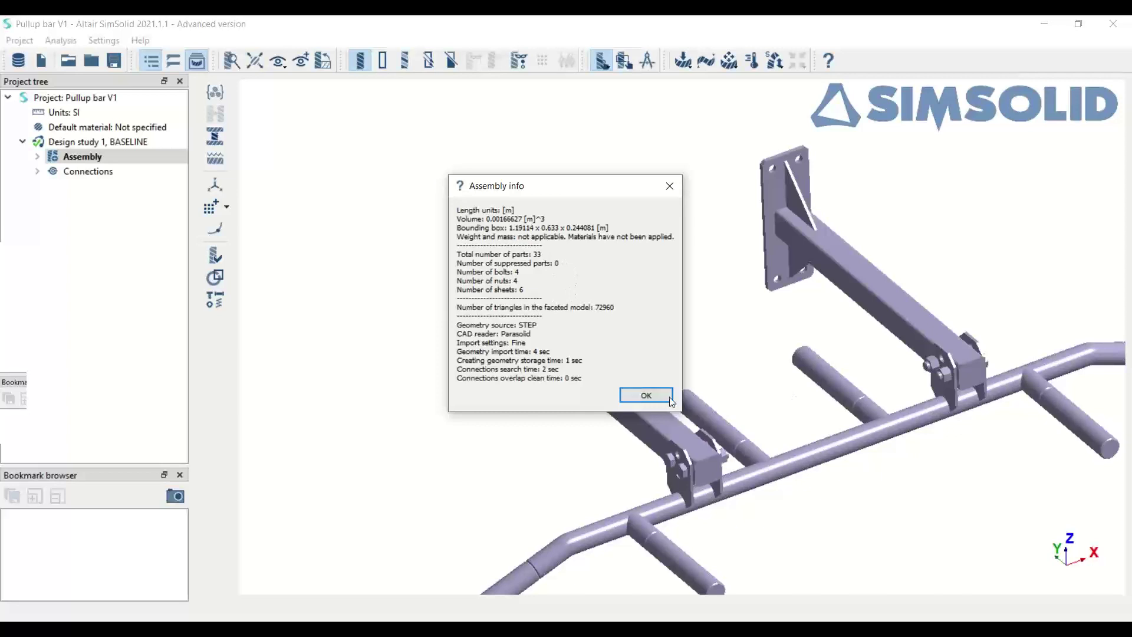
left_click(645, 395)
scroll(837, 374, "down", 5)
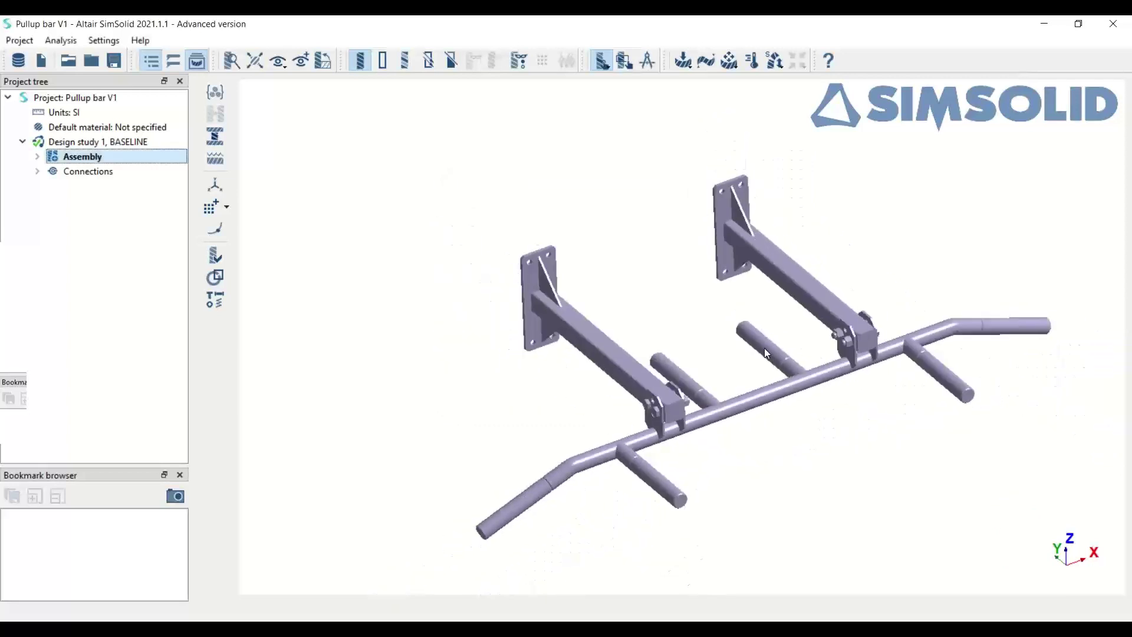
right_click_drag(643, 335, 647, 334)
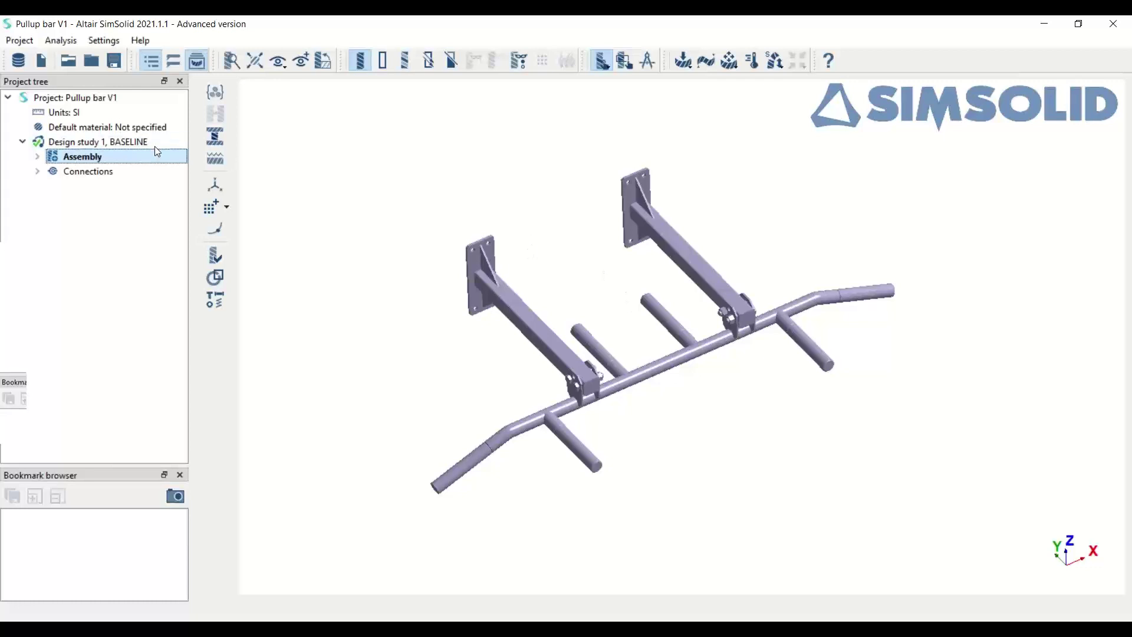
Assign Generic Materials Steel to all parts of the pull-up bar.
left_click(38, 157)
left_click(38, 157)
left_click(216, 92)
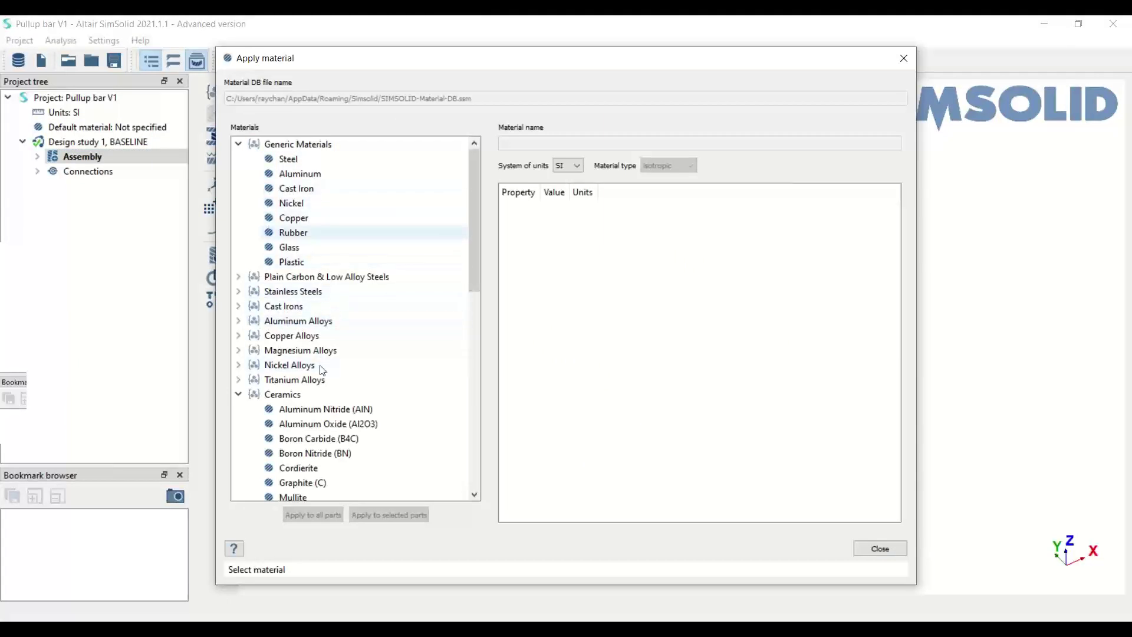
left_click(239, 277)
left_click(238, 277)
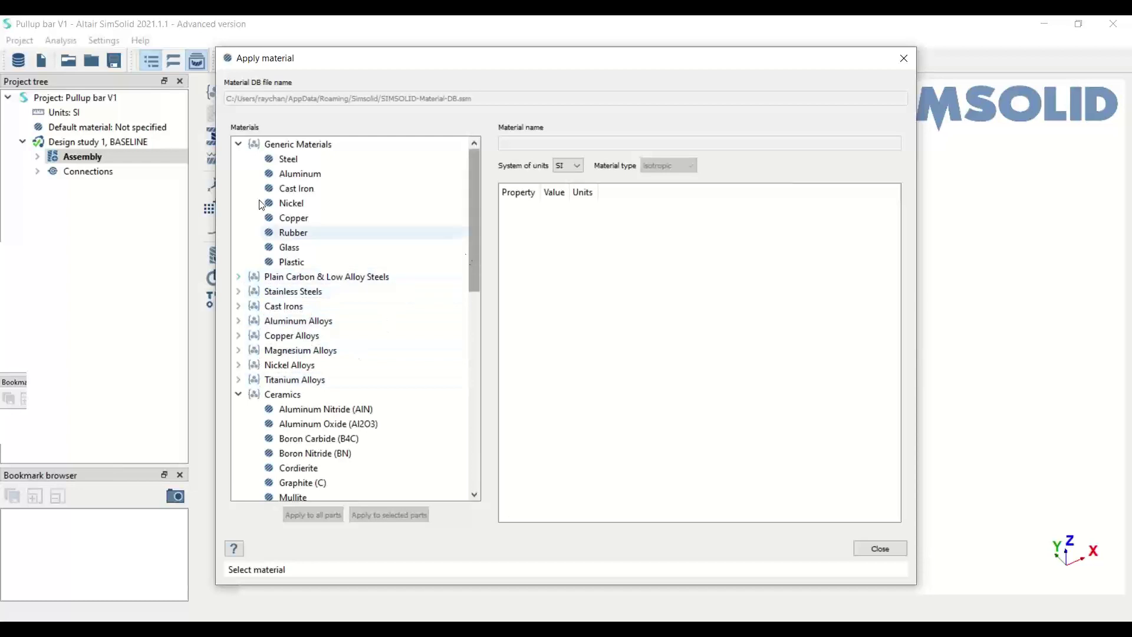
left_click(283, 160)
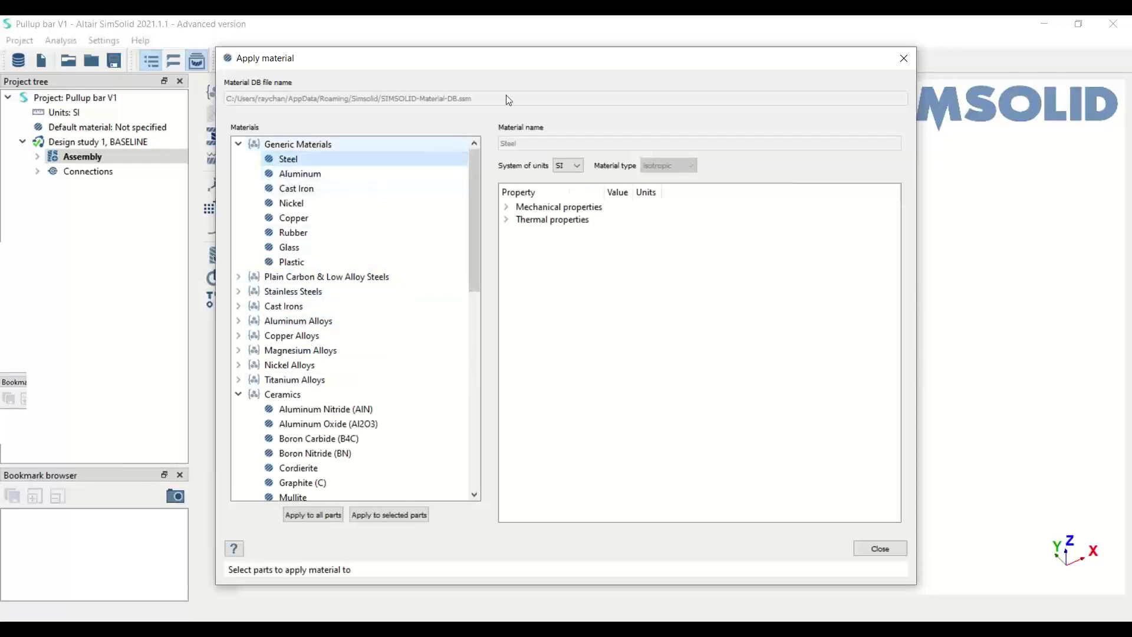
left_click_drag(514, 66, 405, 48)
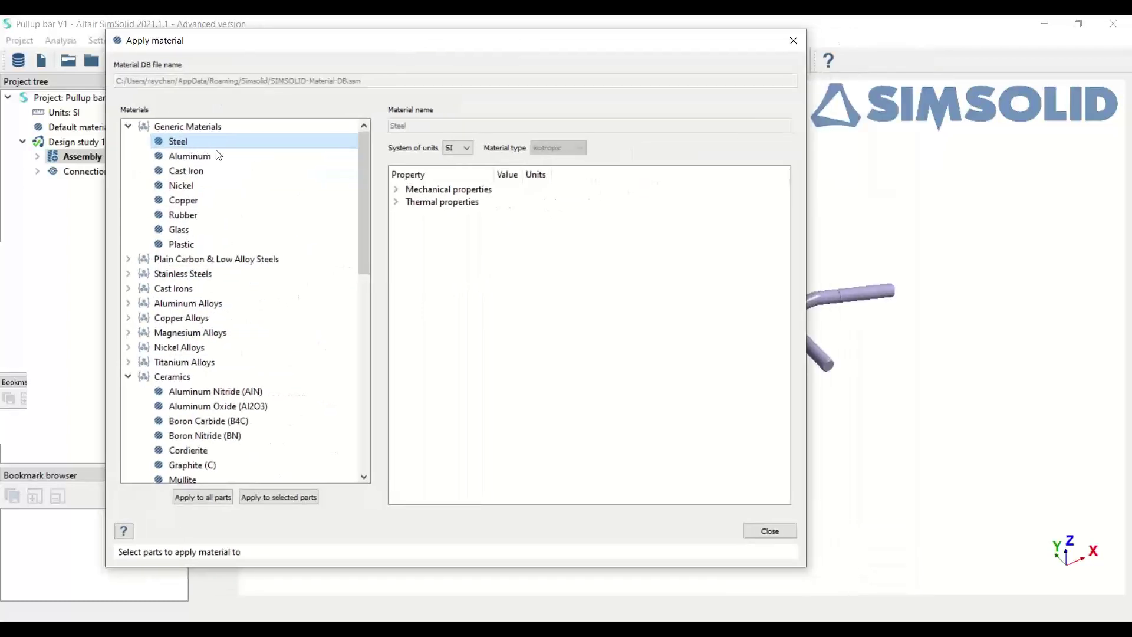
left_click(208, 498)
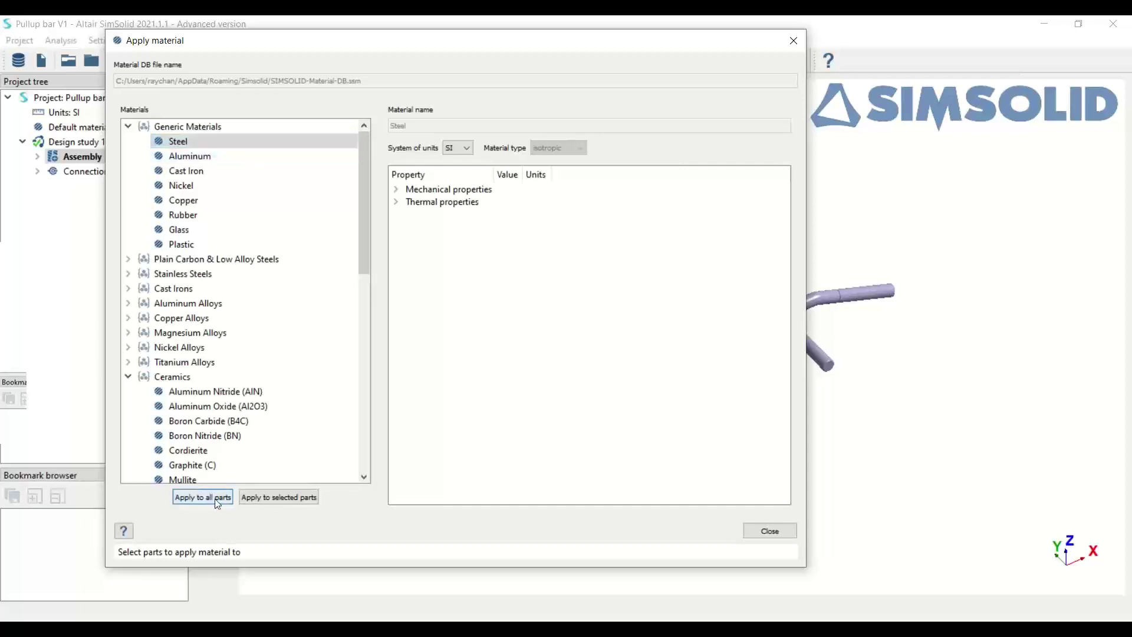
left_click(760, 531)
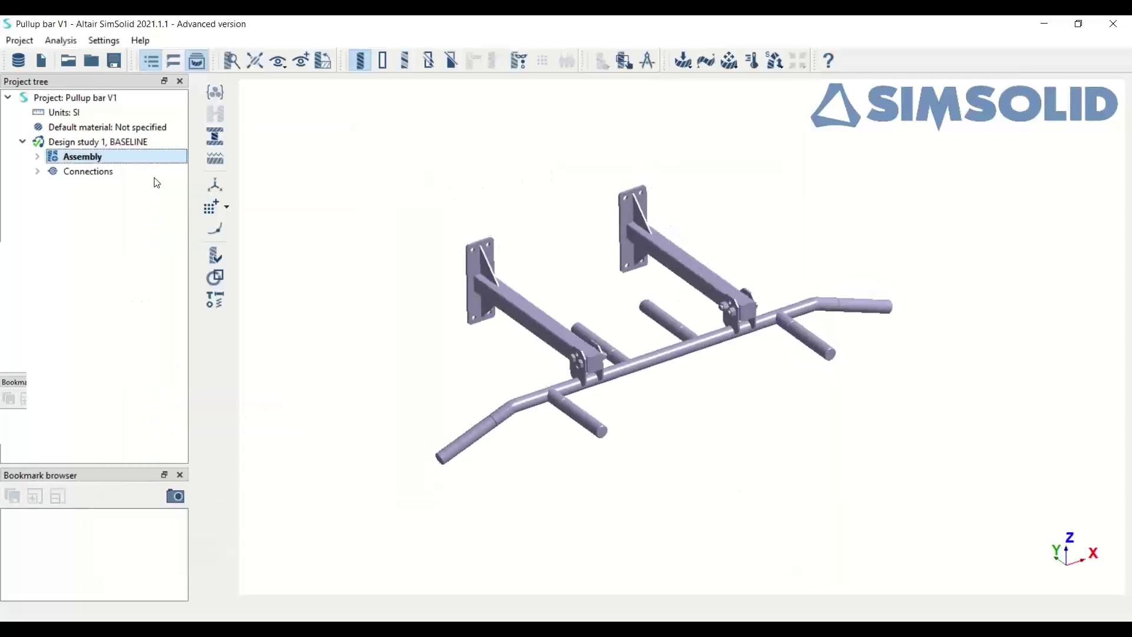
Check the assembly's materials list to confirm Steel is the only material.
right_click(97, 159)
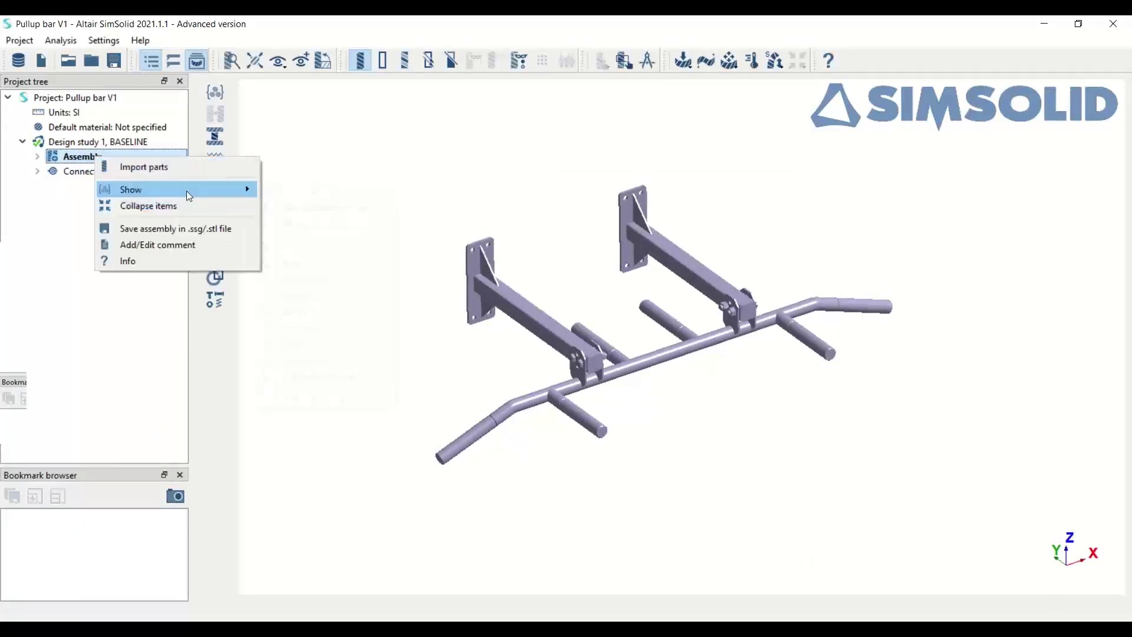
mouse_move(186, 190)
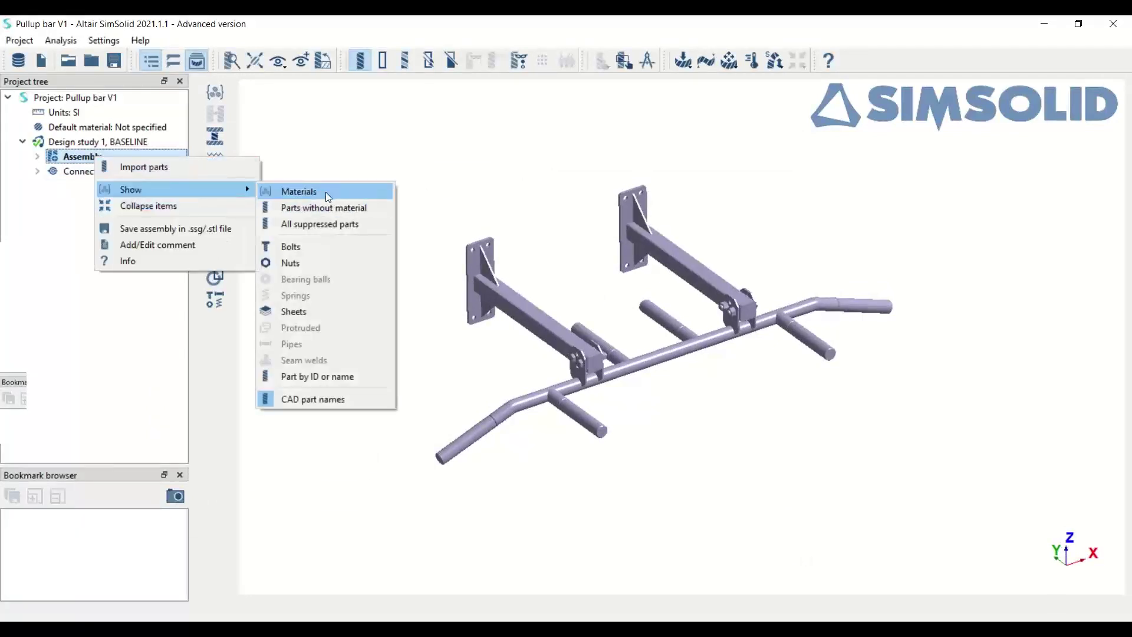
left_click(325, 193)
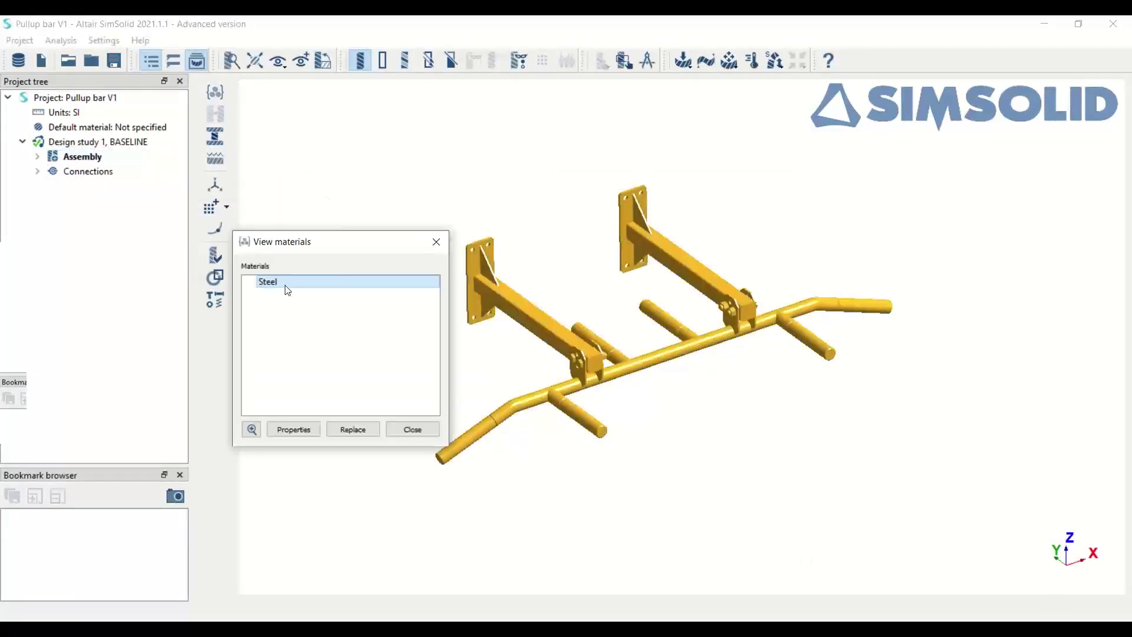
left_click(402, 435)
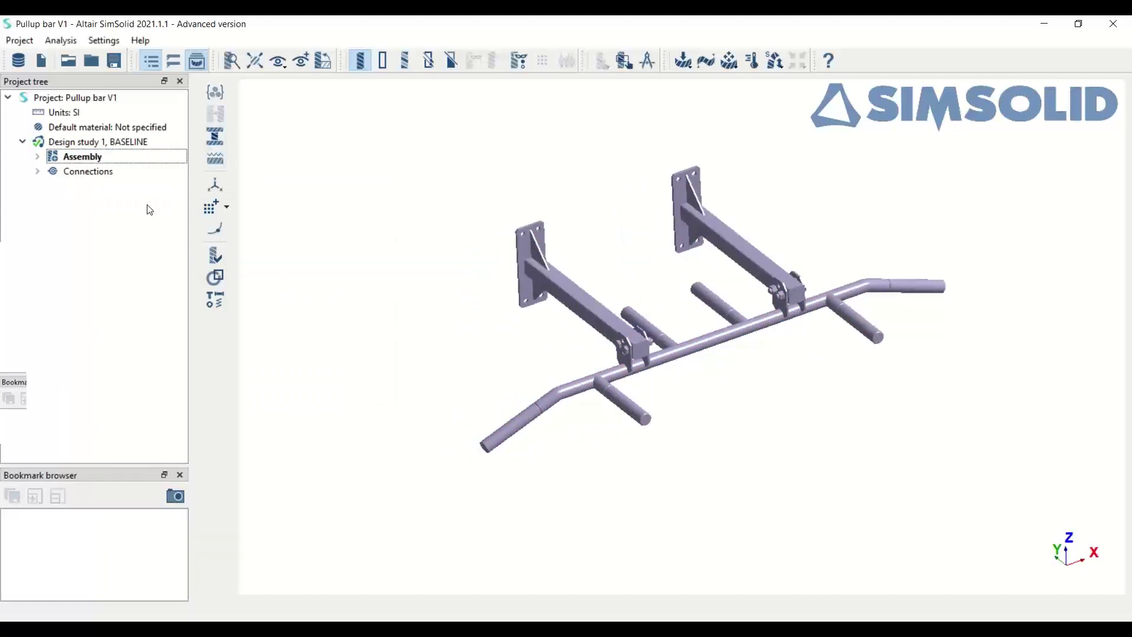
Create Structural 1 (linear) and fix Face 3 of both wall plates with Immovable 1.
left_click(687, 63)
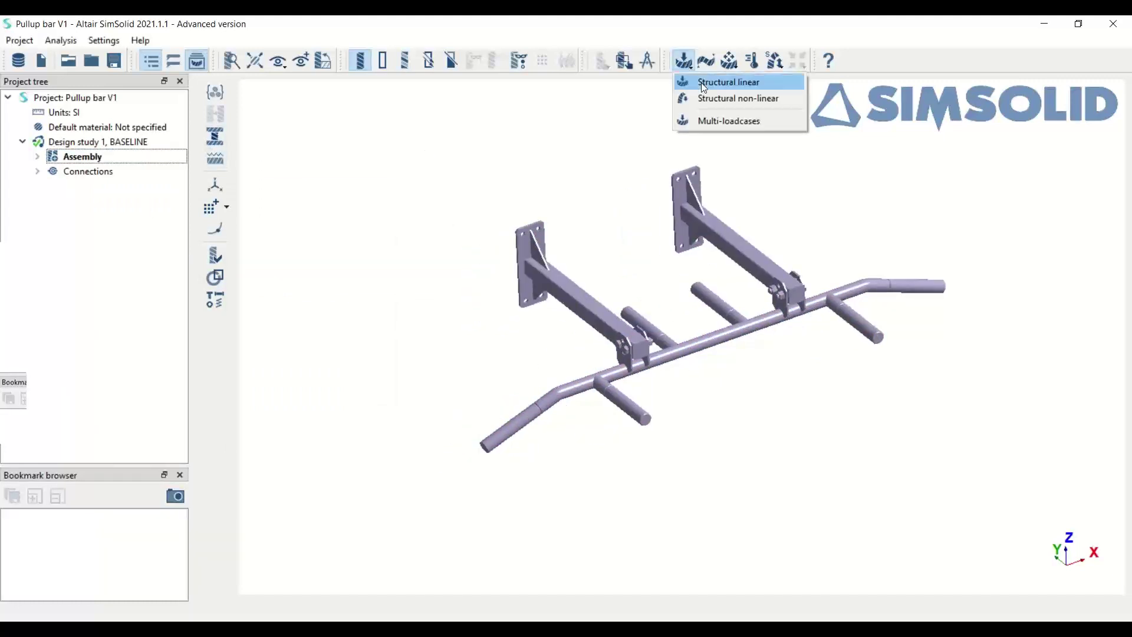
left_click(703, 86)
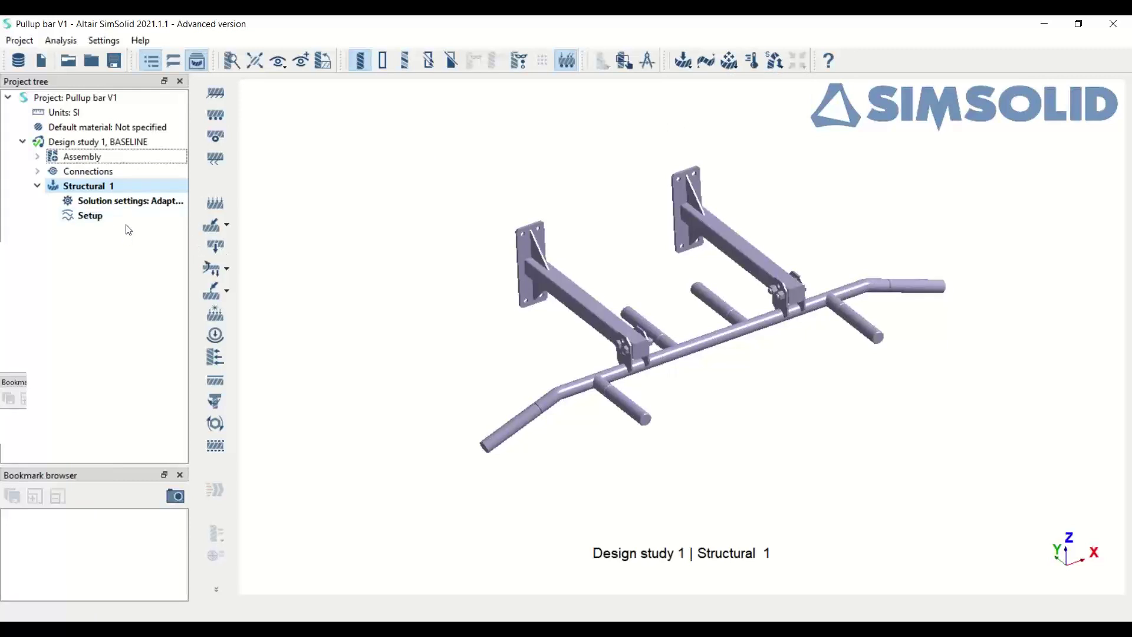
left_click(215, 93)
left_click_drag(598, 309, 666, 263)
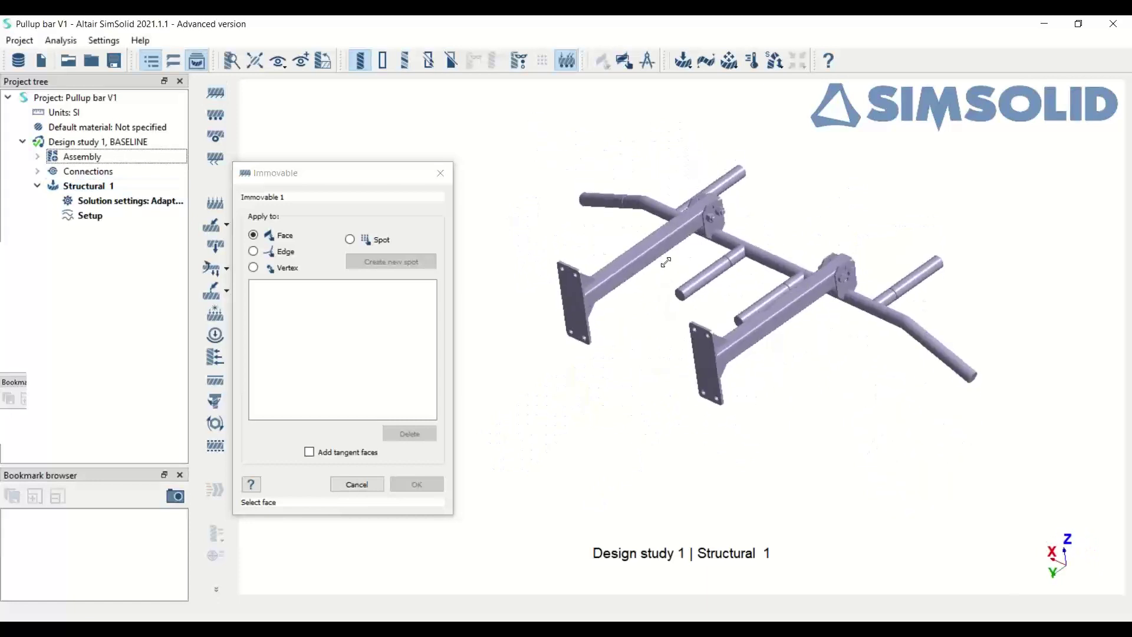
left_click(577, 295)
left_click(702, 360)
left_click_drag(632, 362, 586, 309)
left_click_drag(692, 354, 601, 250)
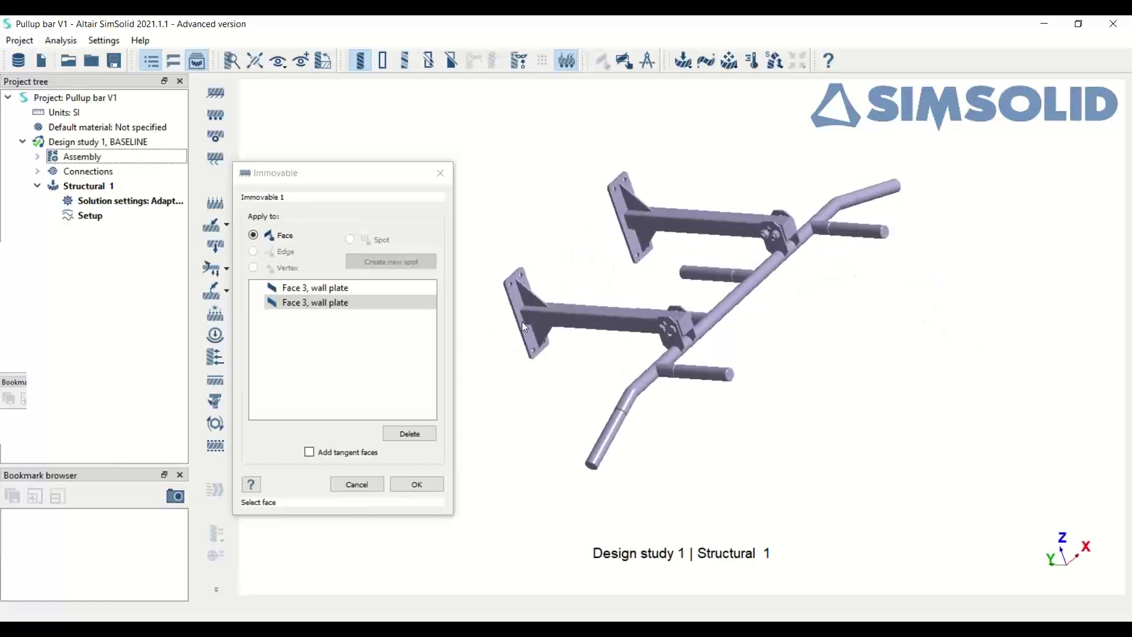
left_click_drag(523, 326, 575, 186)
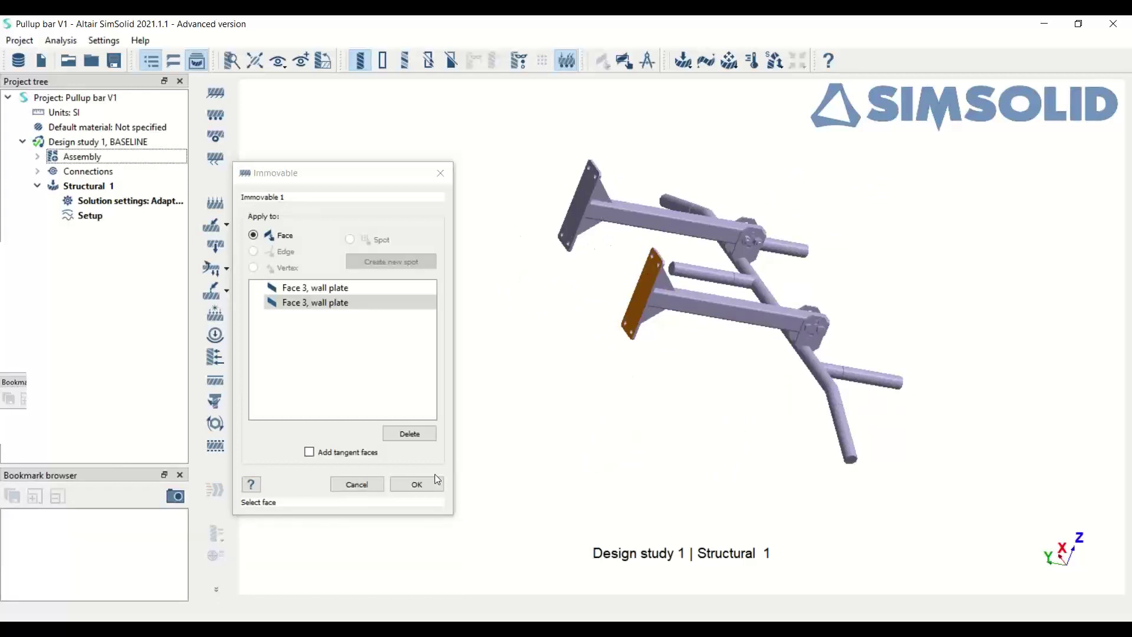
left_click(416, 483)
left_click_drag(619, 383, 651, 327)
Apply Force/Displacement 1 of -2000 N in Z to Face 10 of both handles.
left_click(218, 228)
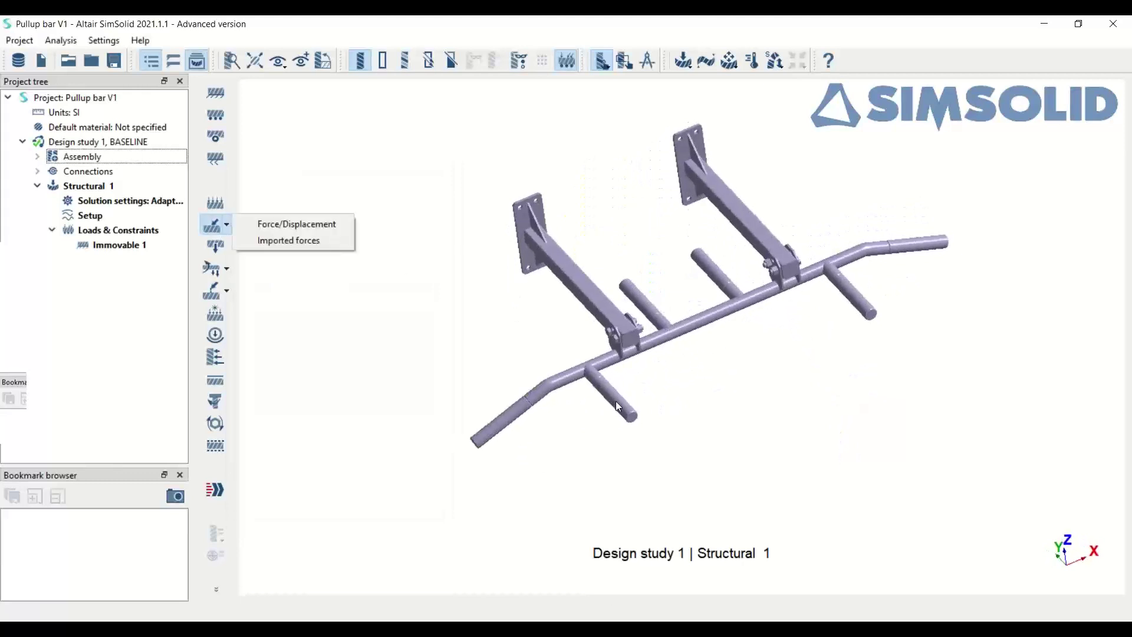
left_click(615, 401)
left_click(222, 227)
left_click(298, 226)
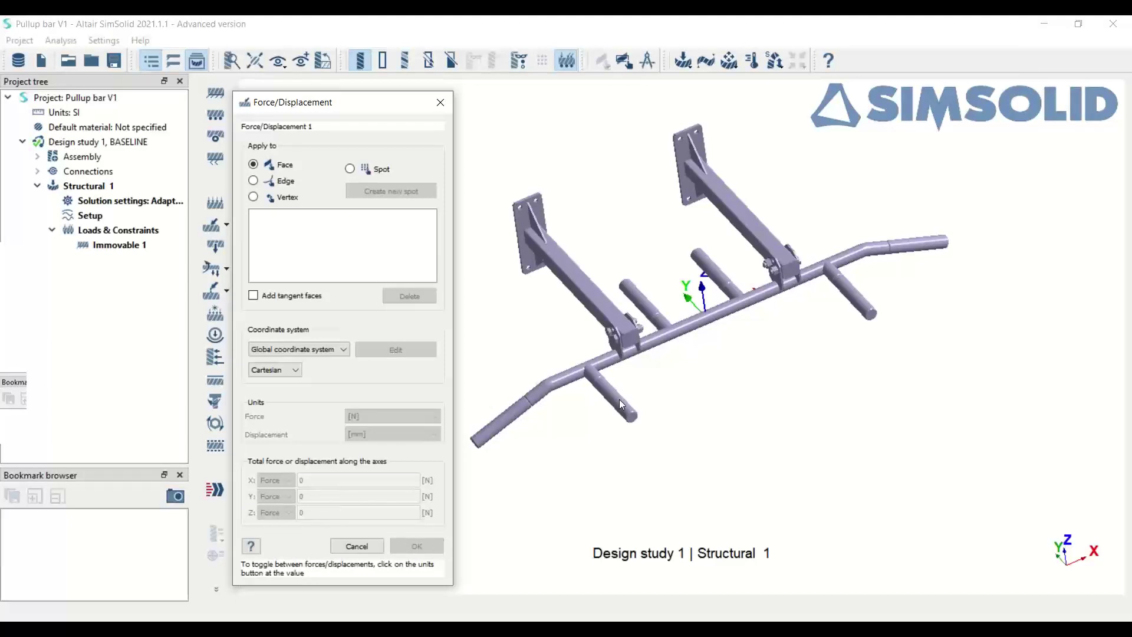
left_click(619, 399)
left_click_drag(619, 399, 750, 317)
left_click(859, 288)
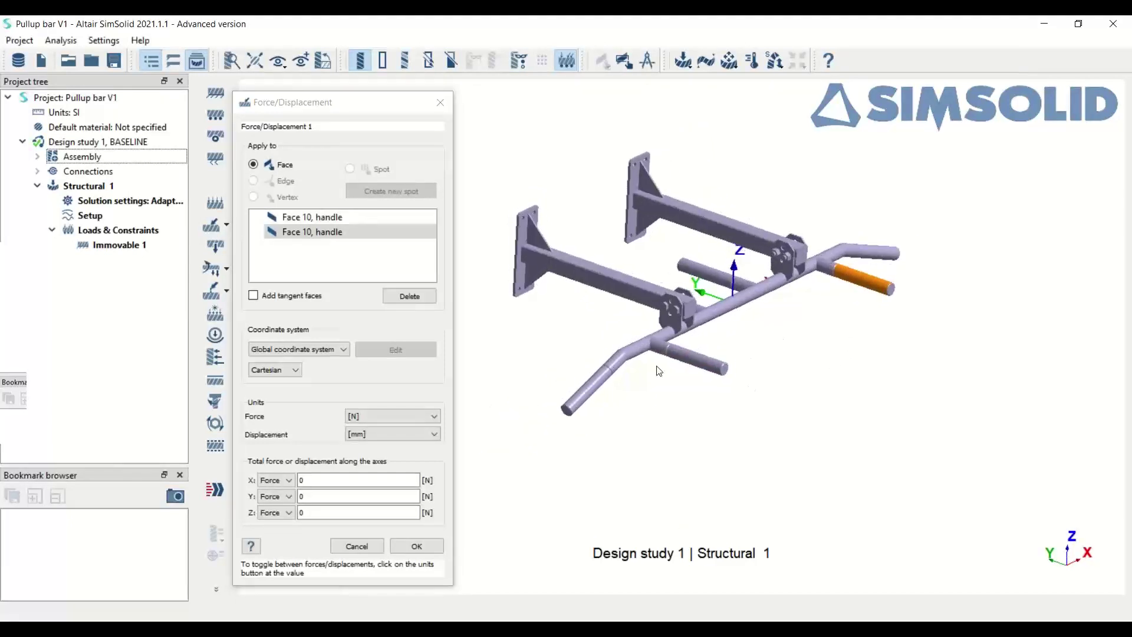
double_click(318, 511)
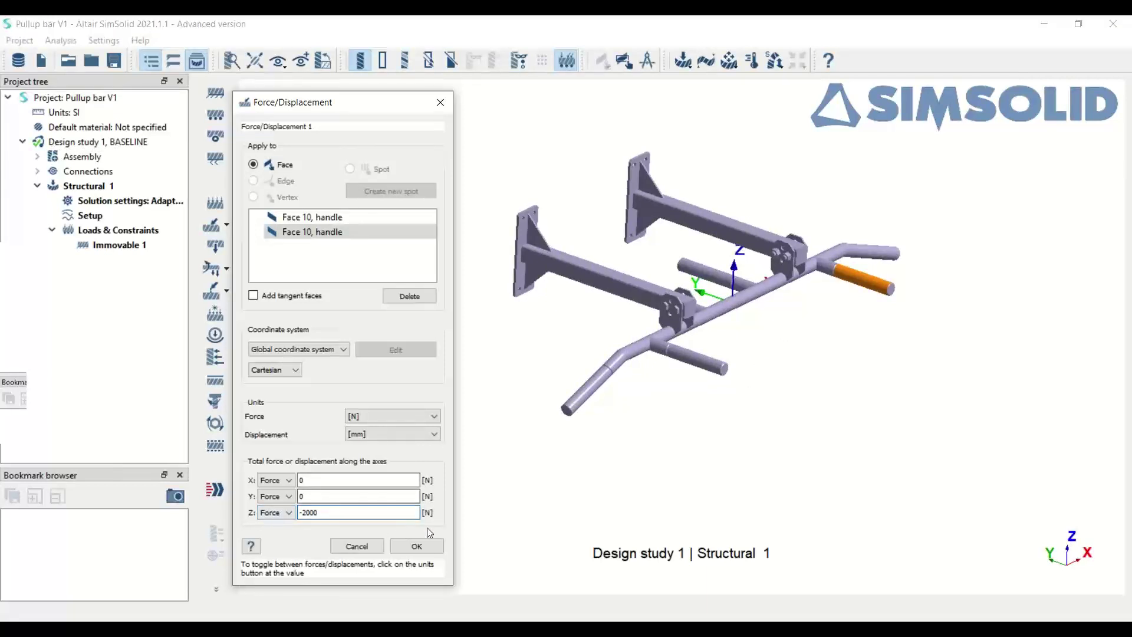
left_click(416, 546)
left_click_drag(773, 358, 717, 360)
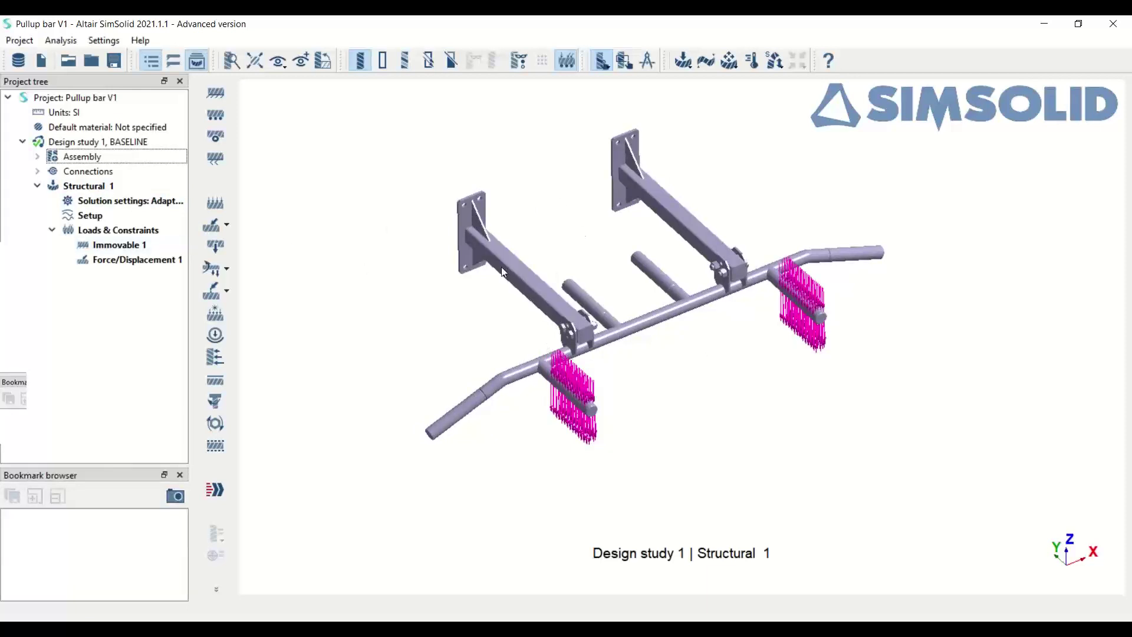
Check the loads and constraints, then solve Structural 1.
left_click_drag(501, 267, 587, 281)
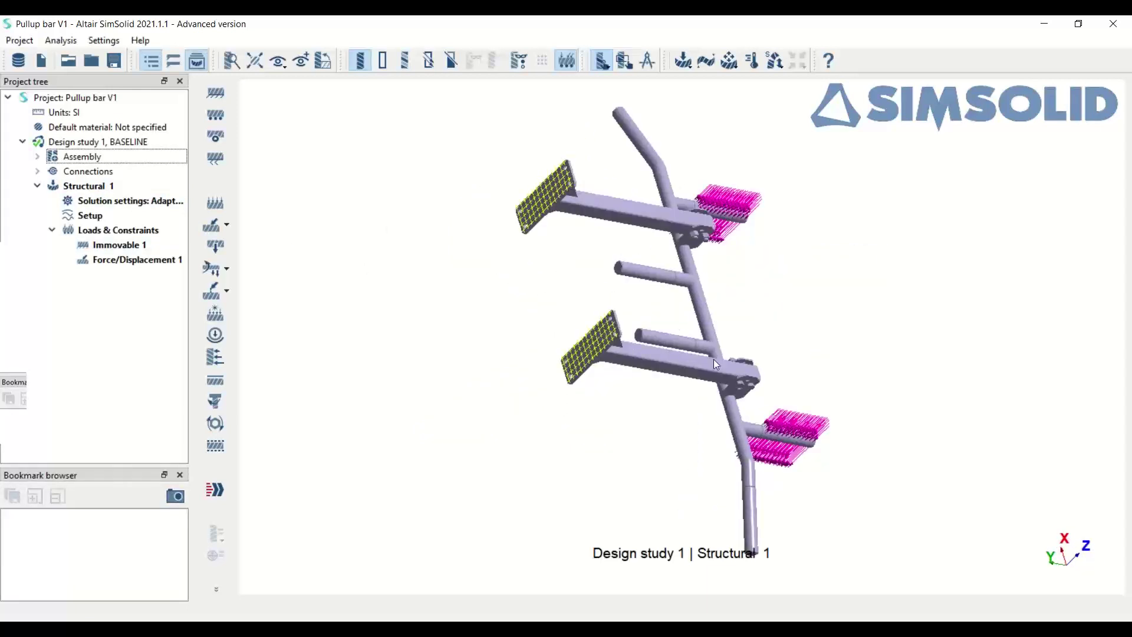
left_click_drag(714, 359, 603, 434)
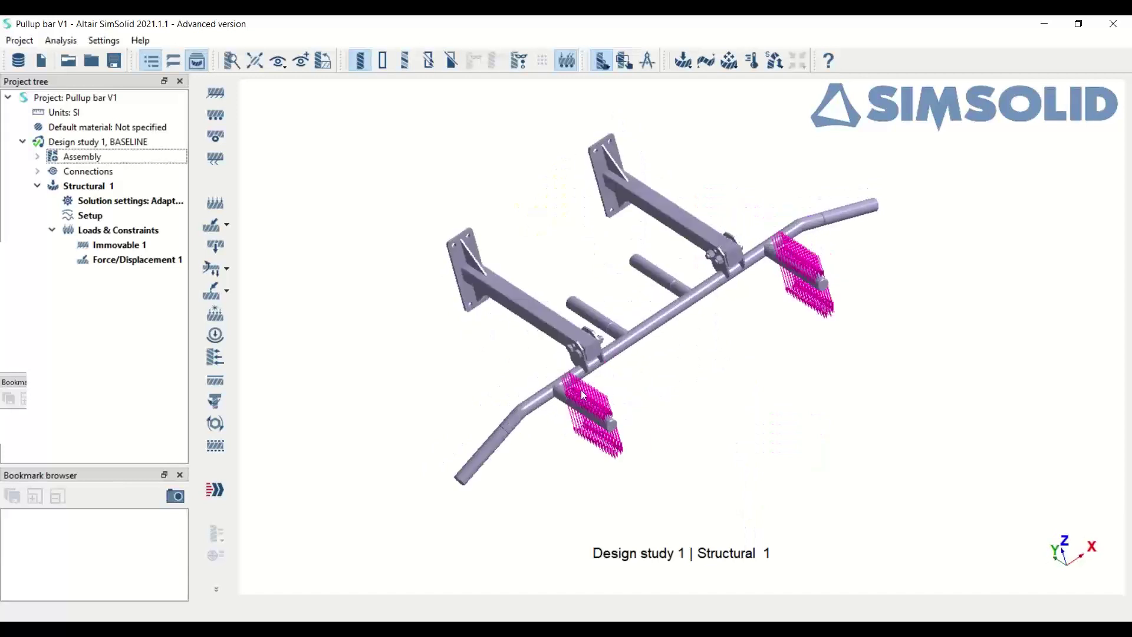
left_click(88, 185)
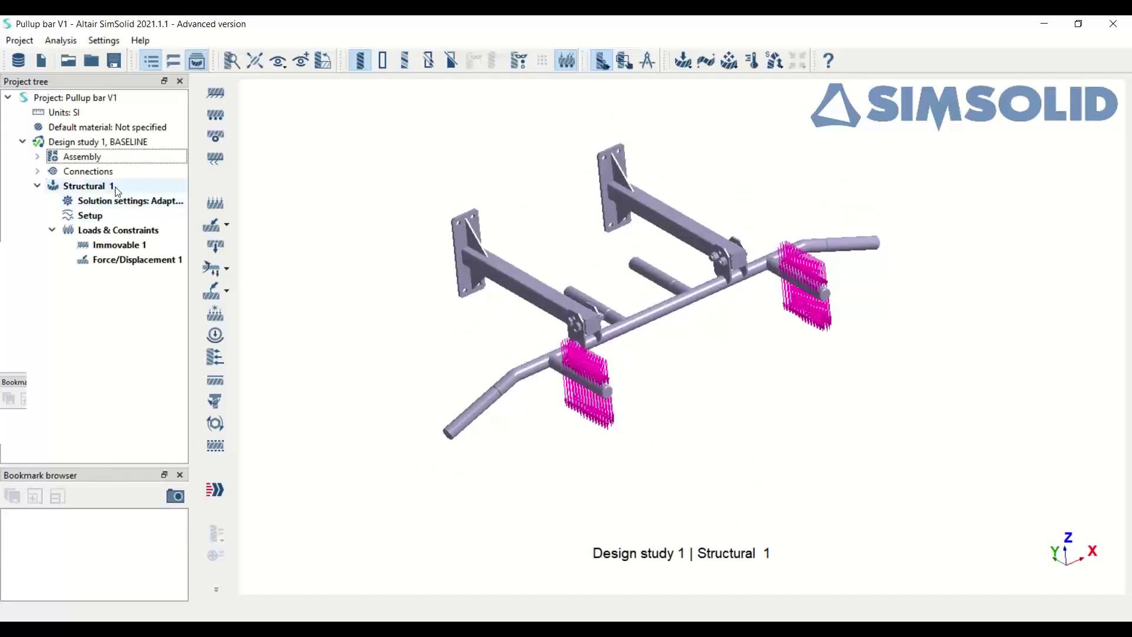
left_click(221, 492)
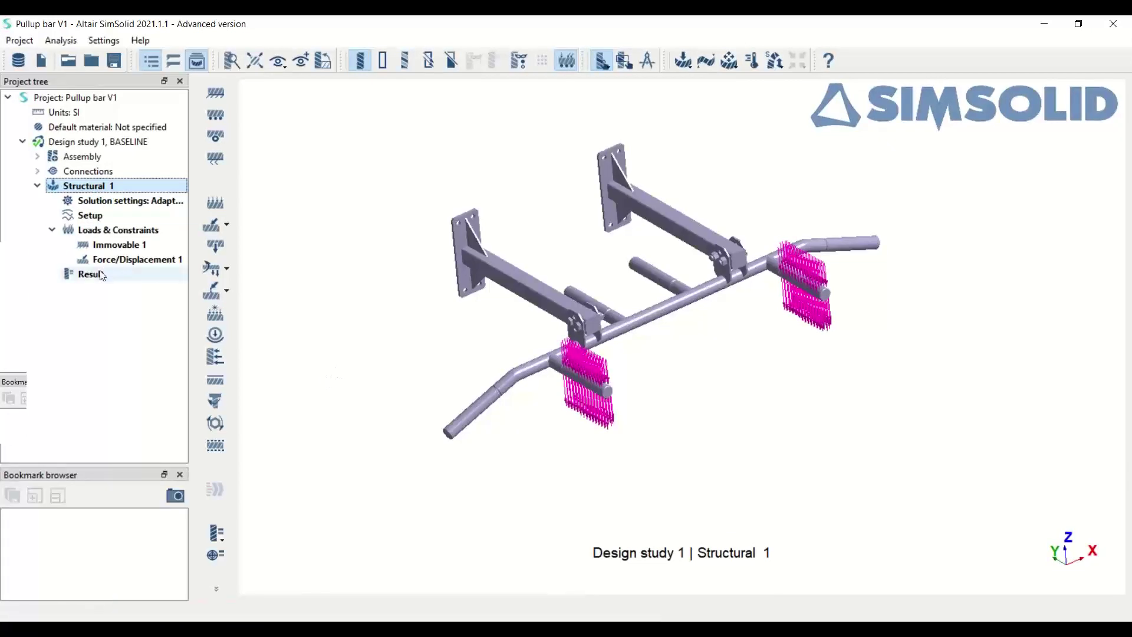
View the solution information for the Structural 1 result.
left_click(98, 271)
right_click(98, 272)
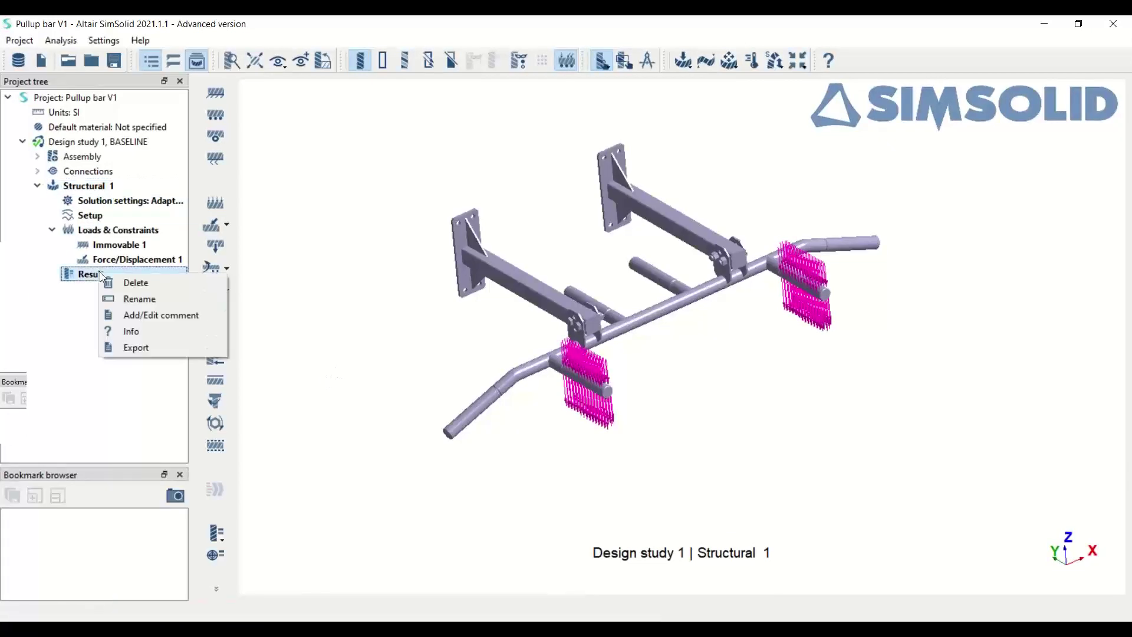
left_click(165, 335)
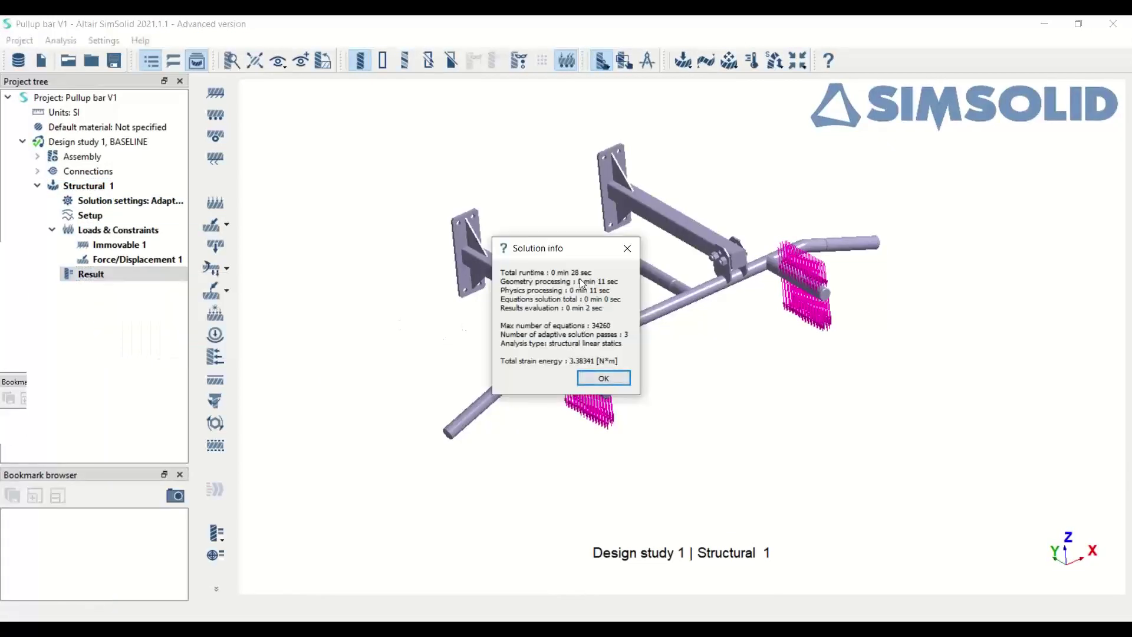
left_click(616, 378)
Show the Von Mises stress contour and animate the deformed shape.
left_click_drag(625, 374, 689, 360)
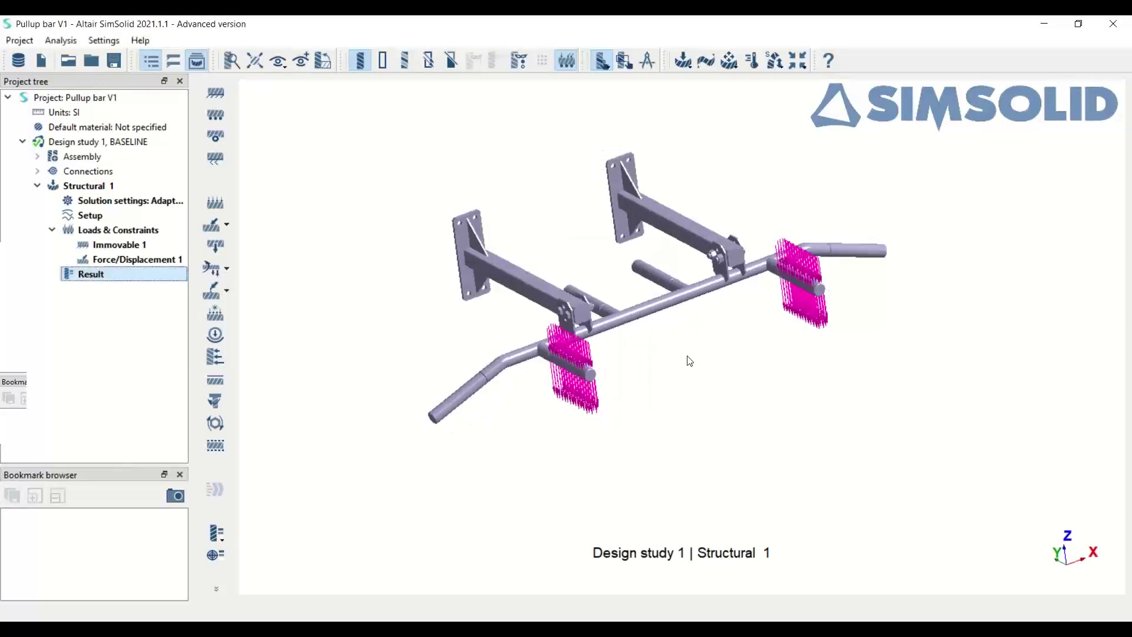
left_click(218, 533)
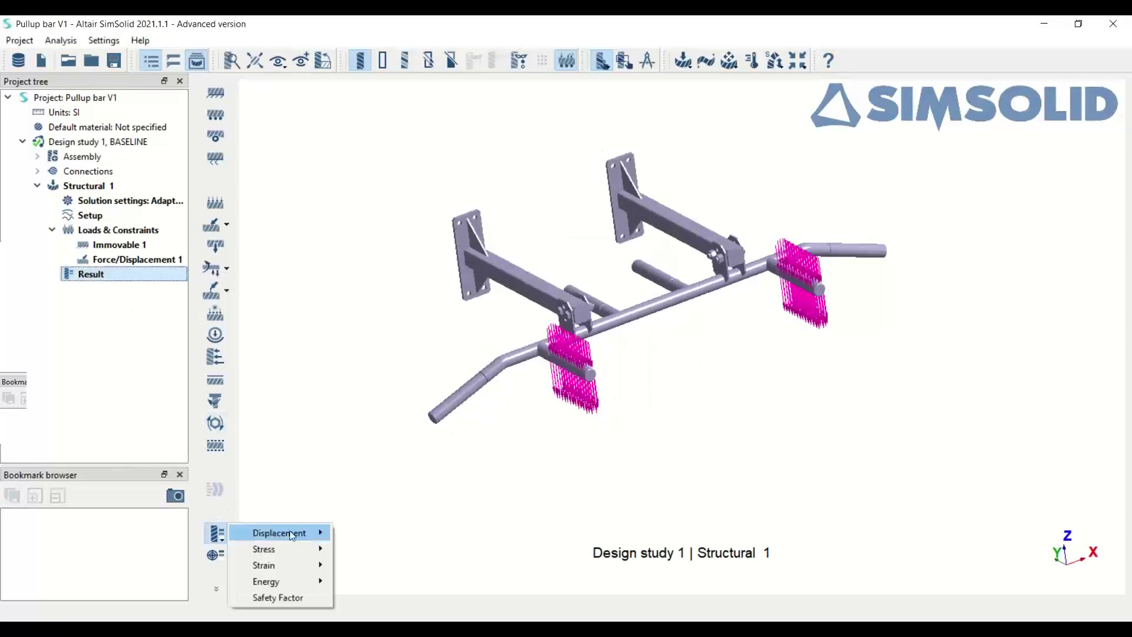
mouse_move(308, 549)
left_click(386, 451)
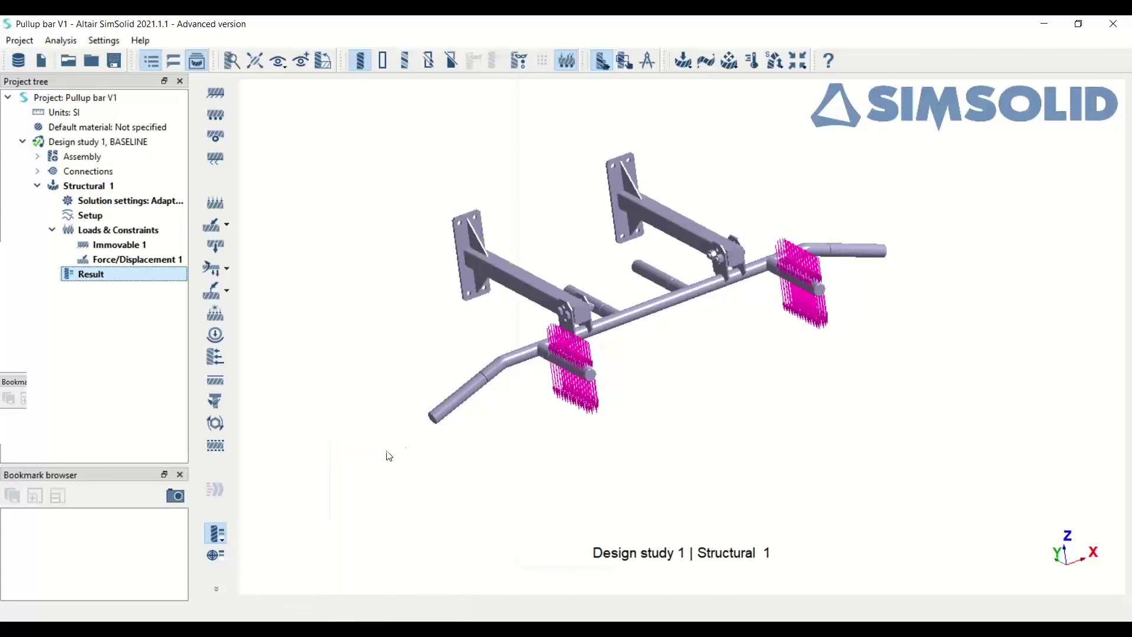
scroll(613, 371, "up", 5)
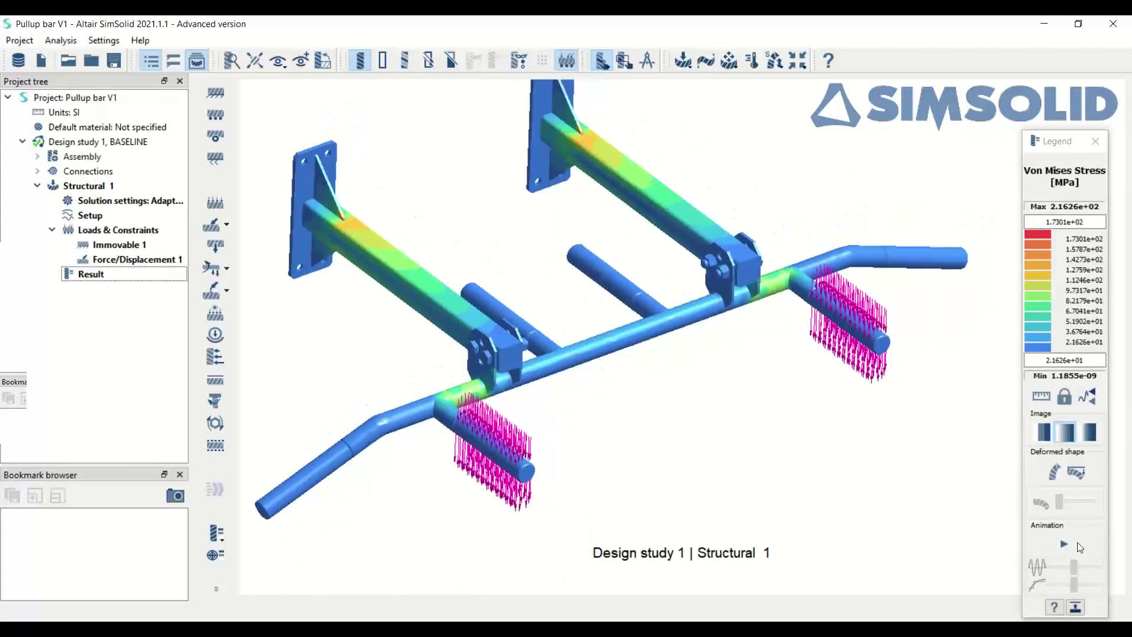
left_click(1069, 544)
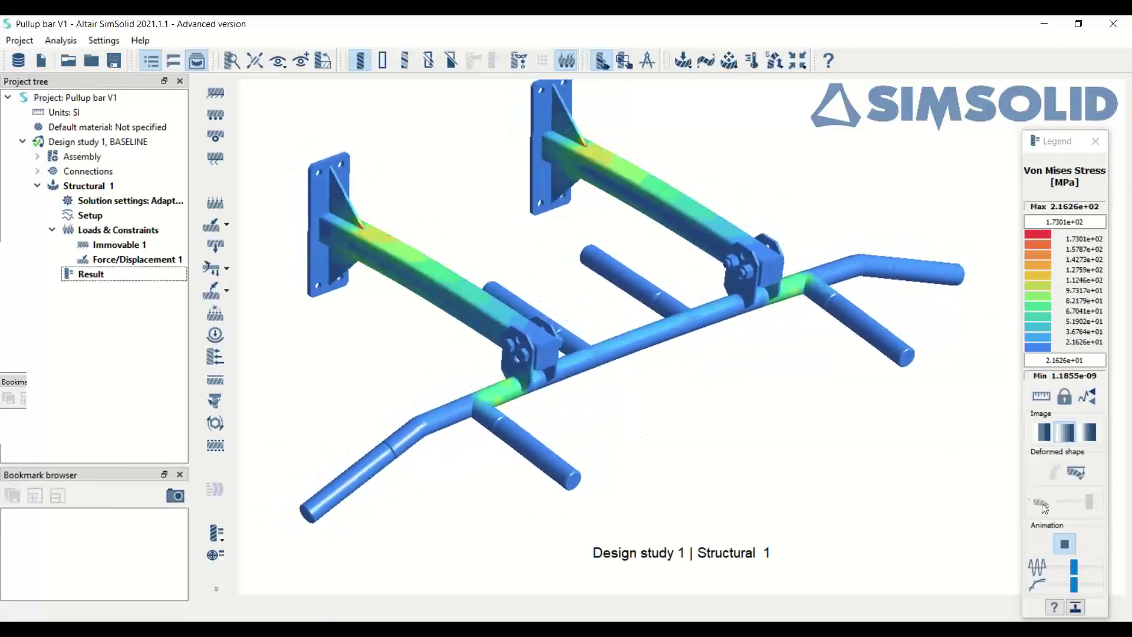
Compare true deformation with exaggerated deformation in the deformed shape settings.
left_click(1076, 476)
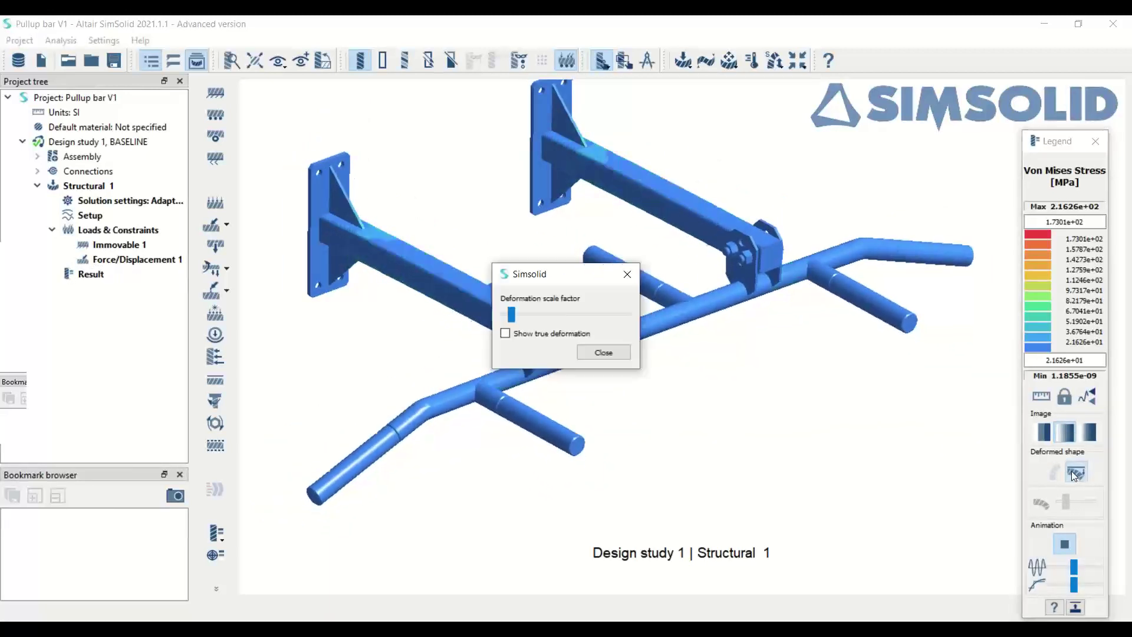
left_click(520, 338)
left_click(596, 351)
middle_click_drag(614, 397, 767, 354)
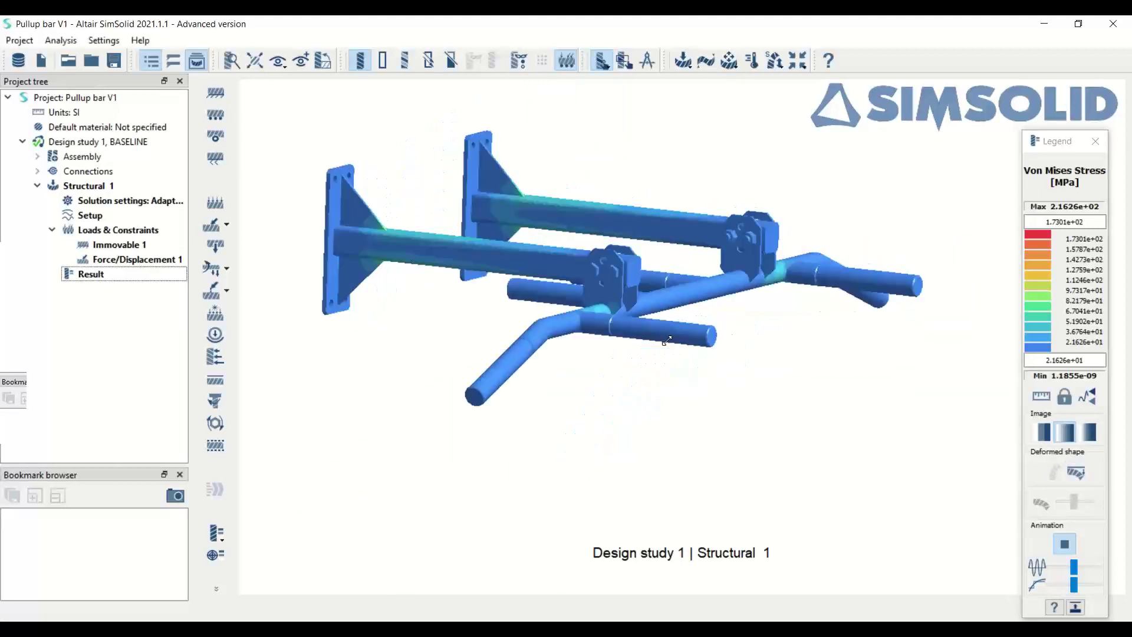
left_click(1075, 472)
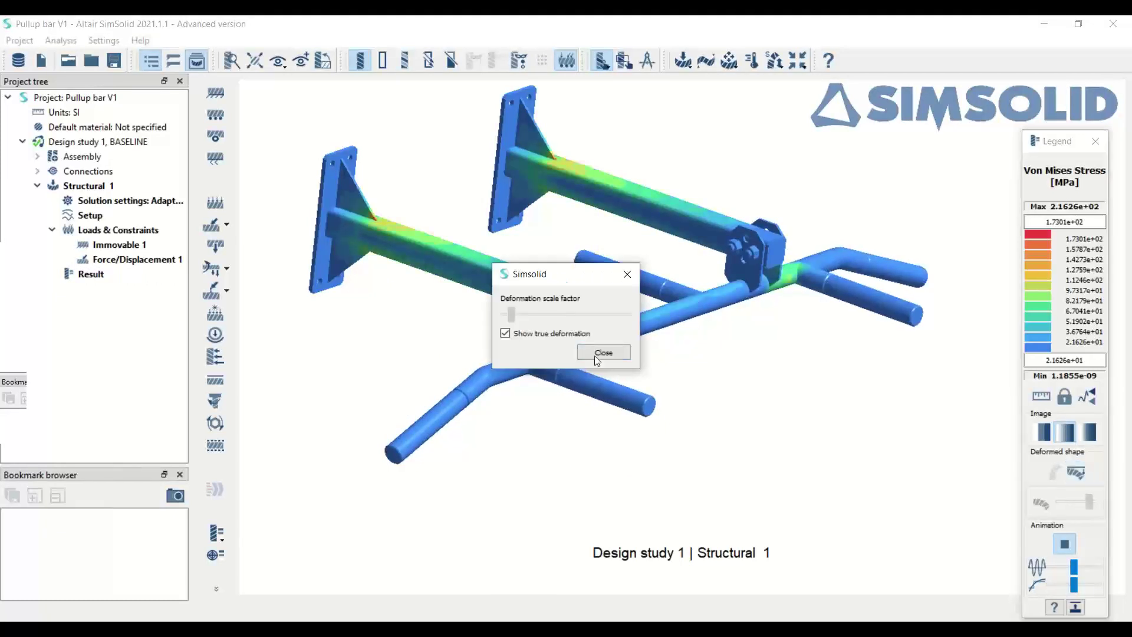
left_click(553, 334)
left_click(603, 352)
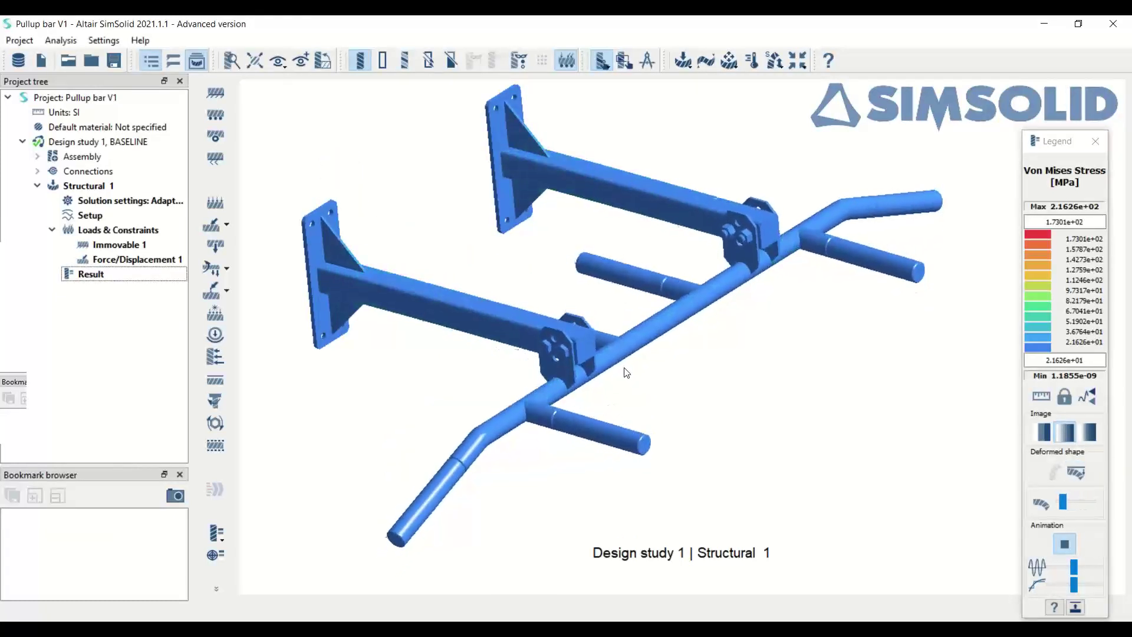
scroll(494, 289, "up", 5)
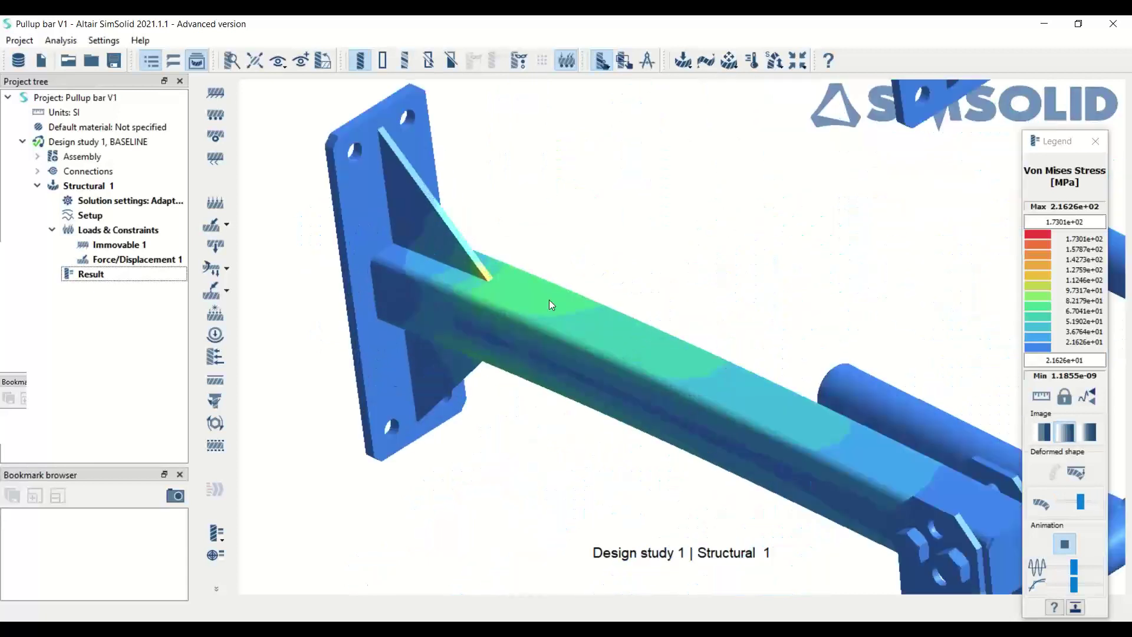
scroll(722, 322, "down", 5)
Stop the animation, show Max/Min labels (peak 2.1626e+02 MPa), and close the stress results.
left_click(1064, 543)
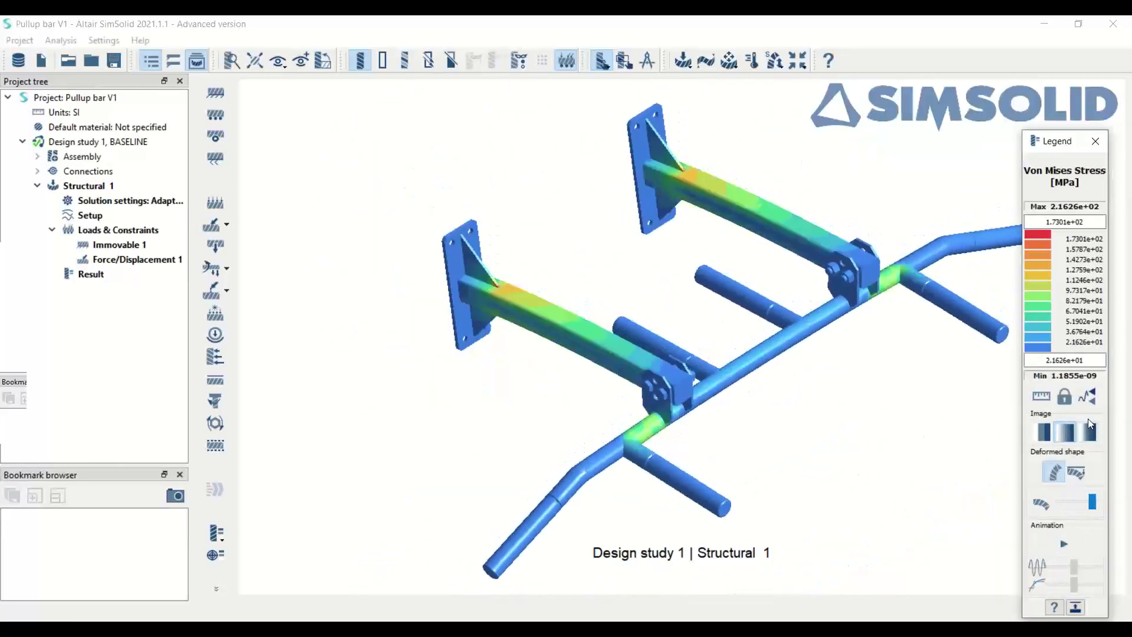
left_click(1087, 398)
scroll(489, 342, "up", 5)
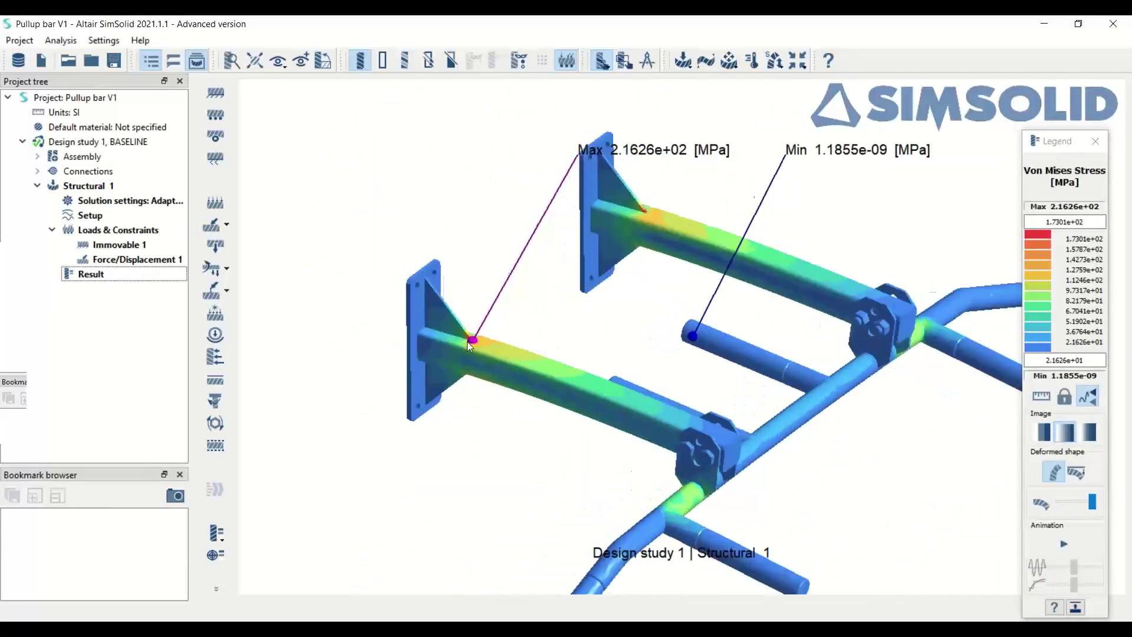
scroll(470, 339, "up", 3)
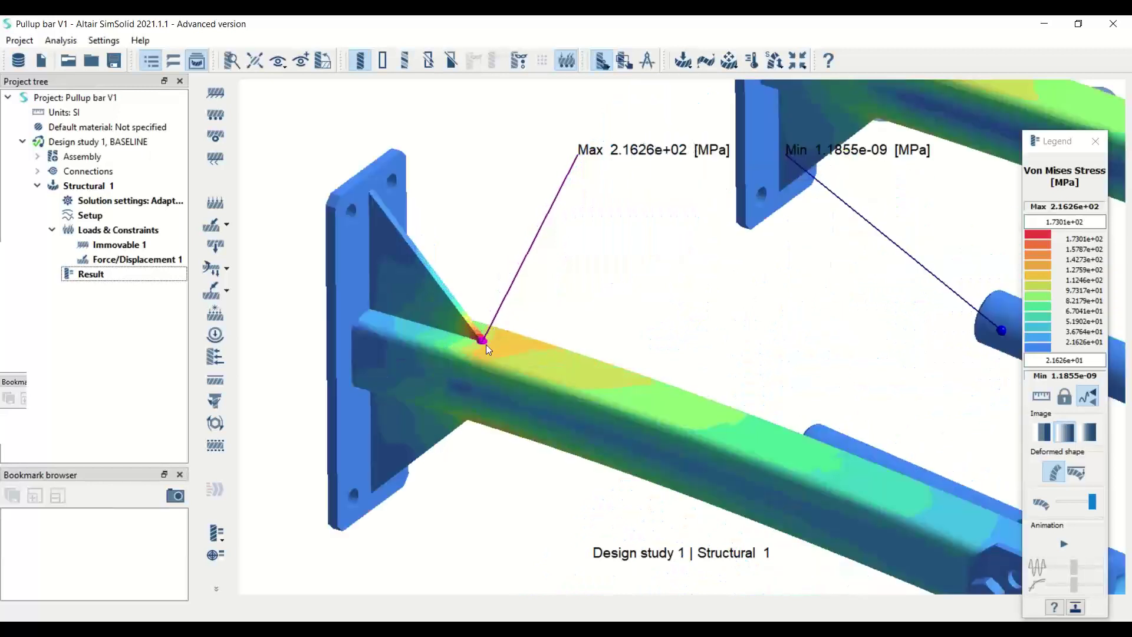
scroll(523, 322, "down", 6)
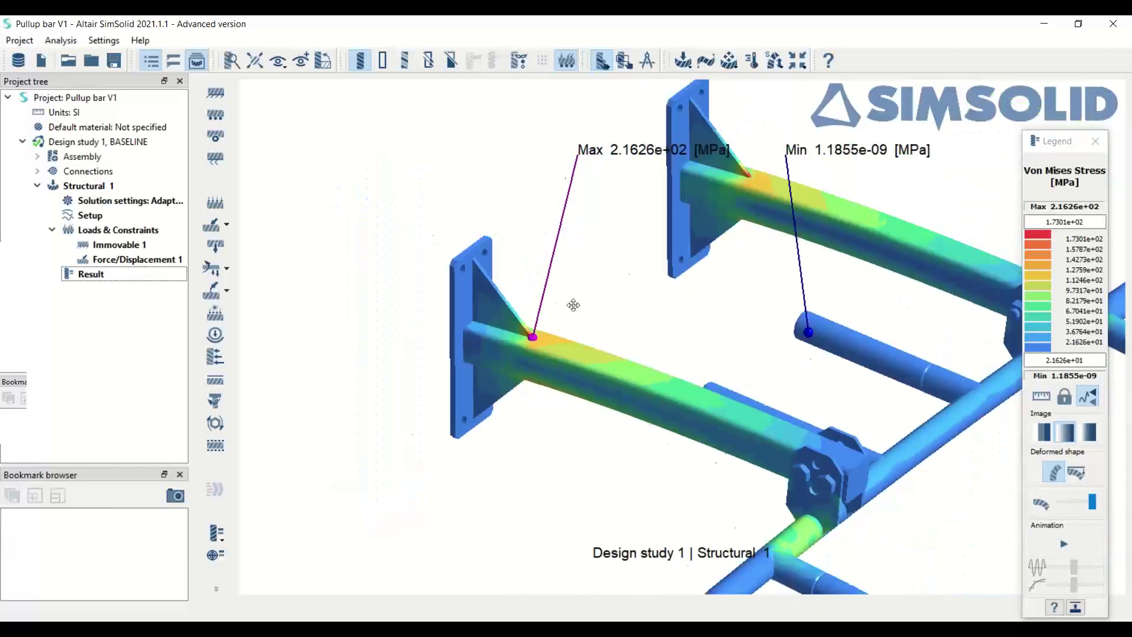
scroll(610, 326, "down", 3)
left_click_drag(610, 326, 1130, 133)
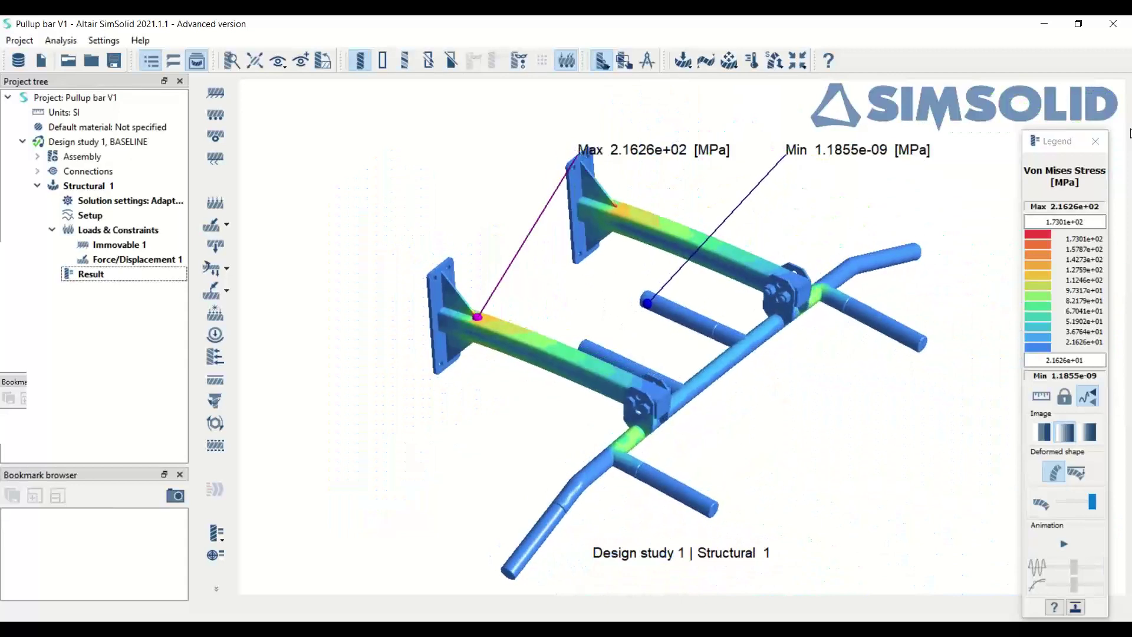
left_click(1094, 142)
left_click_drag(707, 307, 634, 435)
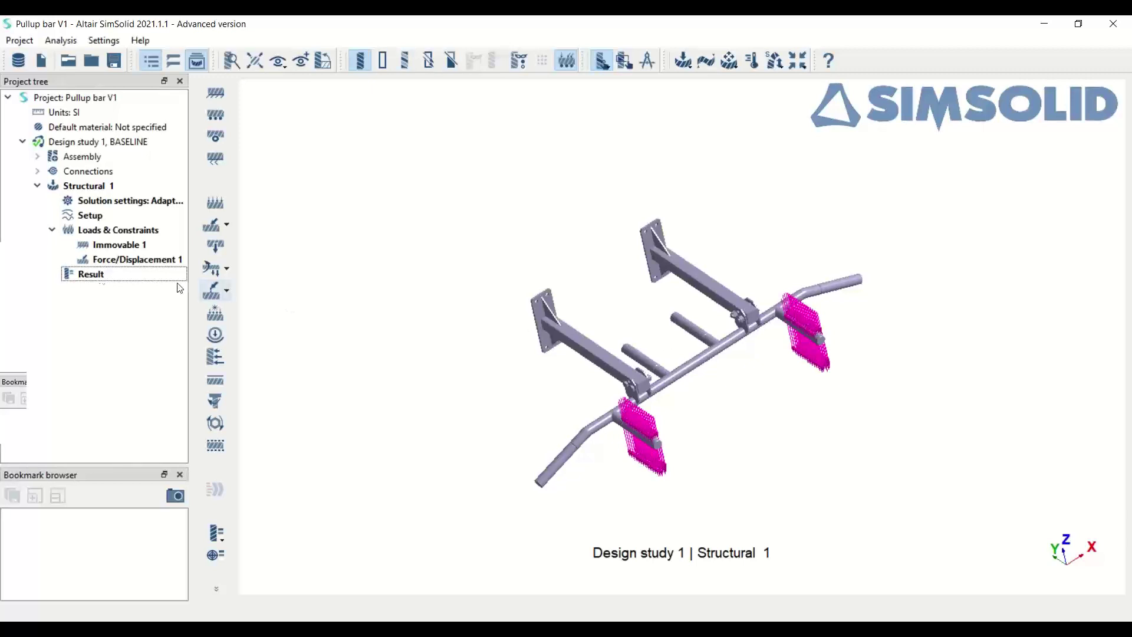
Copy Structural 1 to Structural 2 and move its -2000 N force to both outer handle ends.
right_click(90, 188)
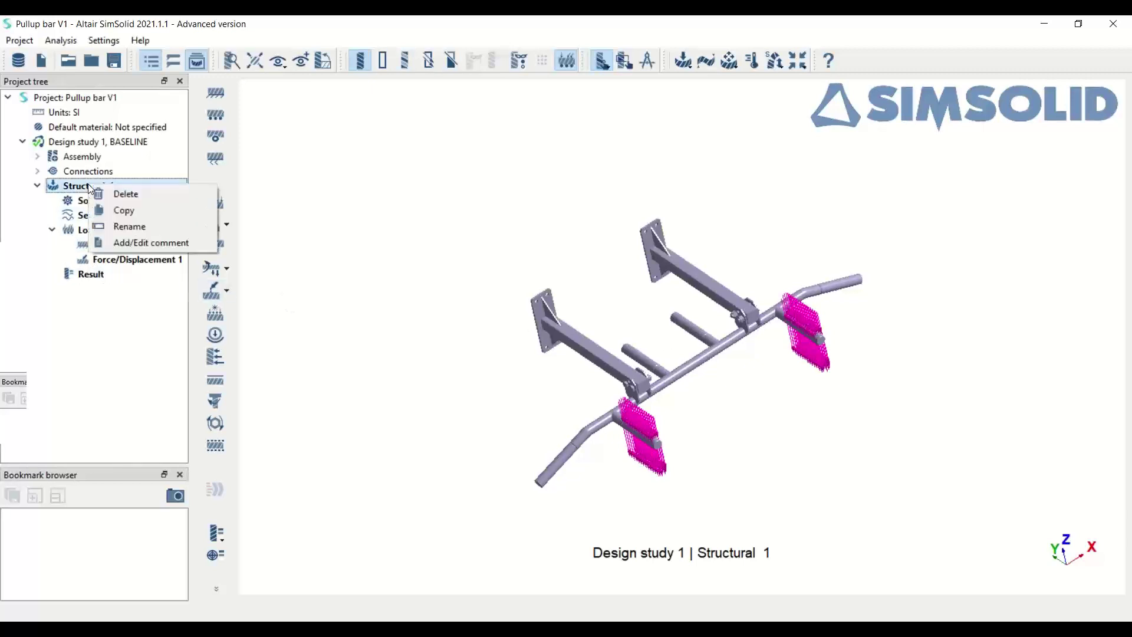
left_click(123, 211)
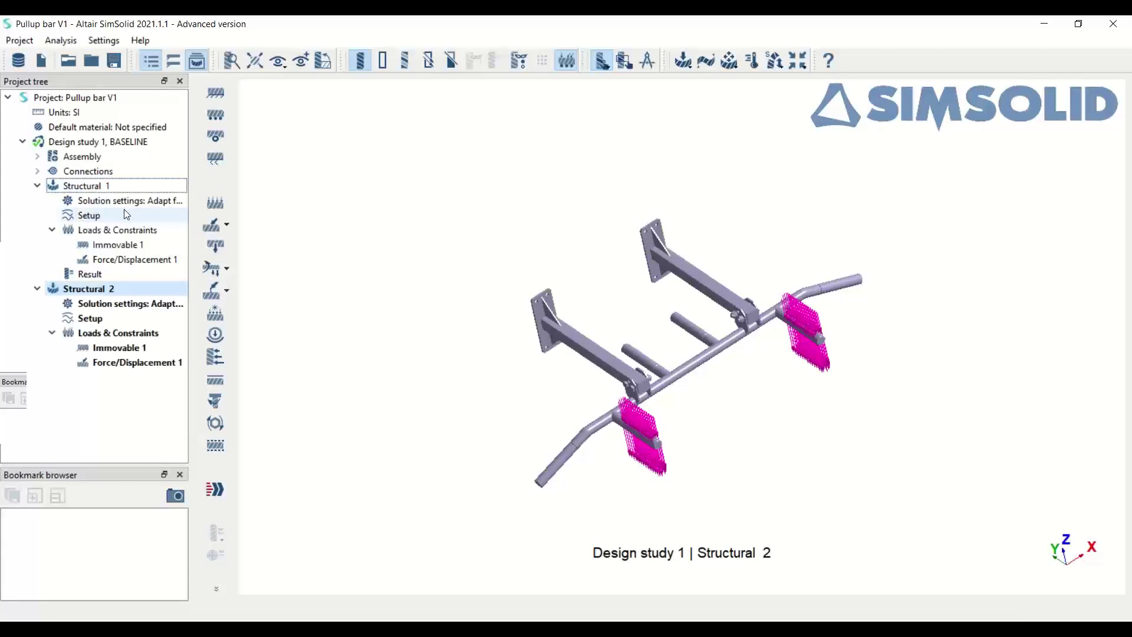
left_click(135, 364)
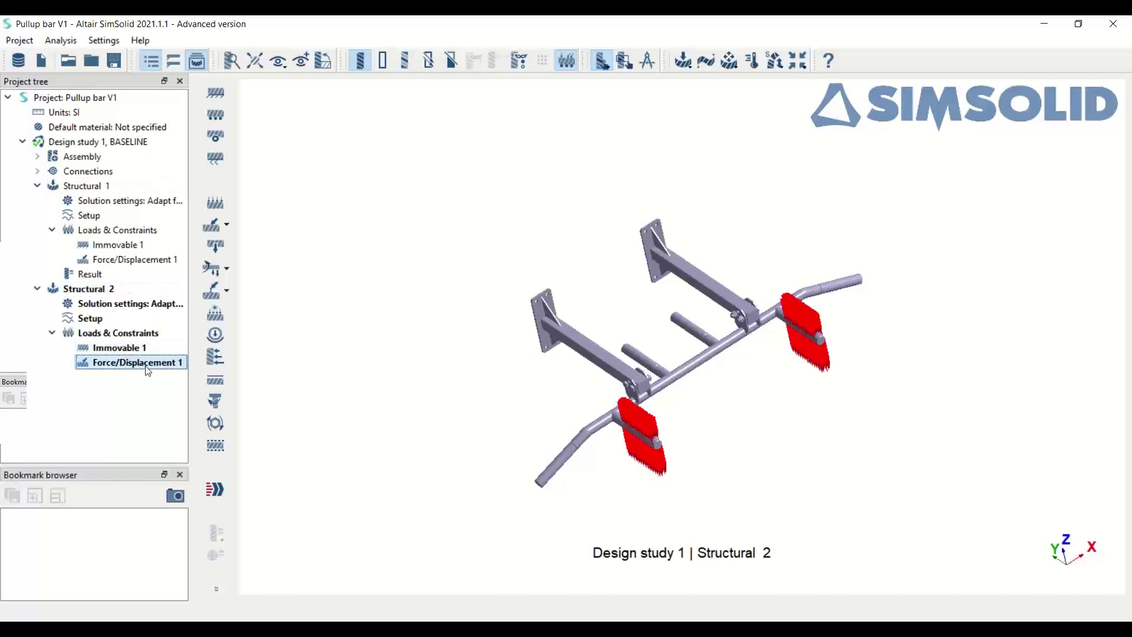
double_click(146, 366)
left_click(415, 255)
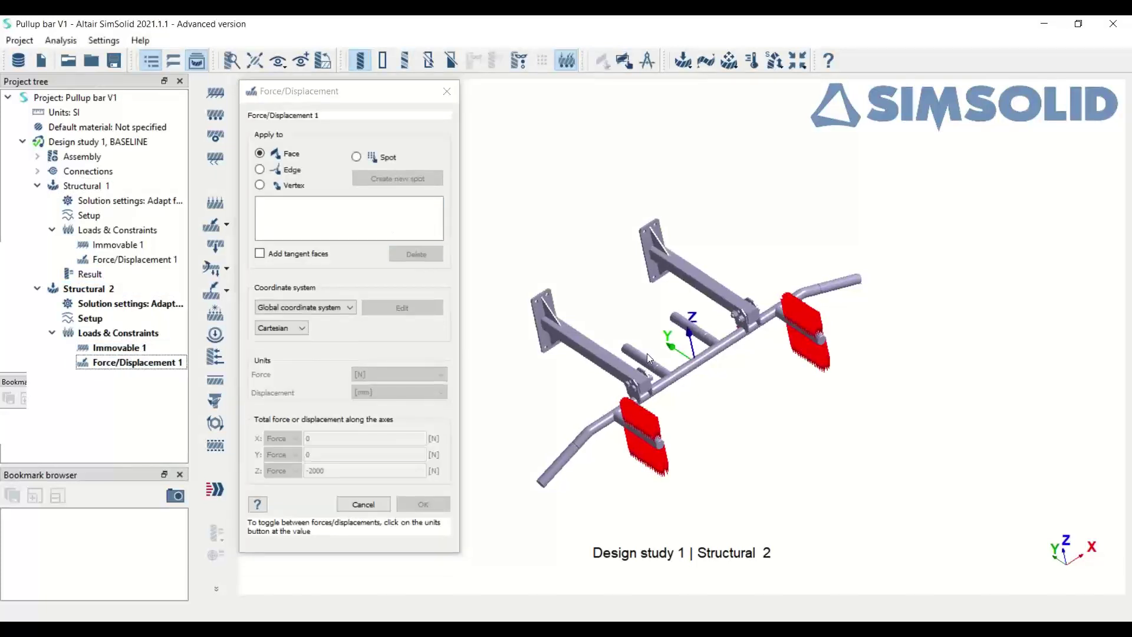
left_click(568, 460)
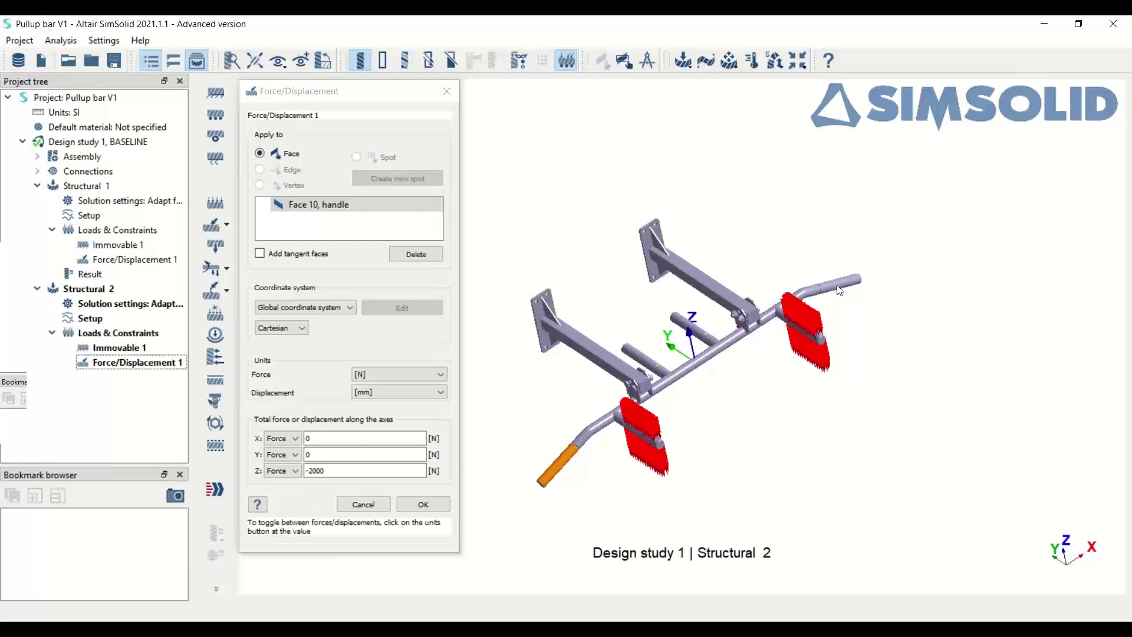
left_click(839, 290)
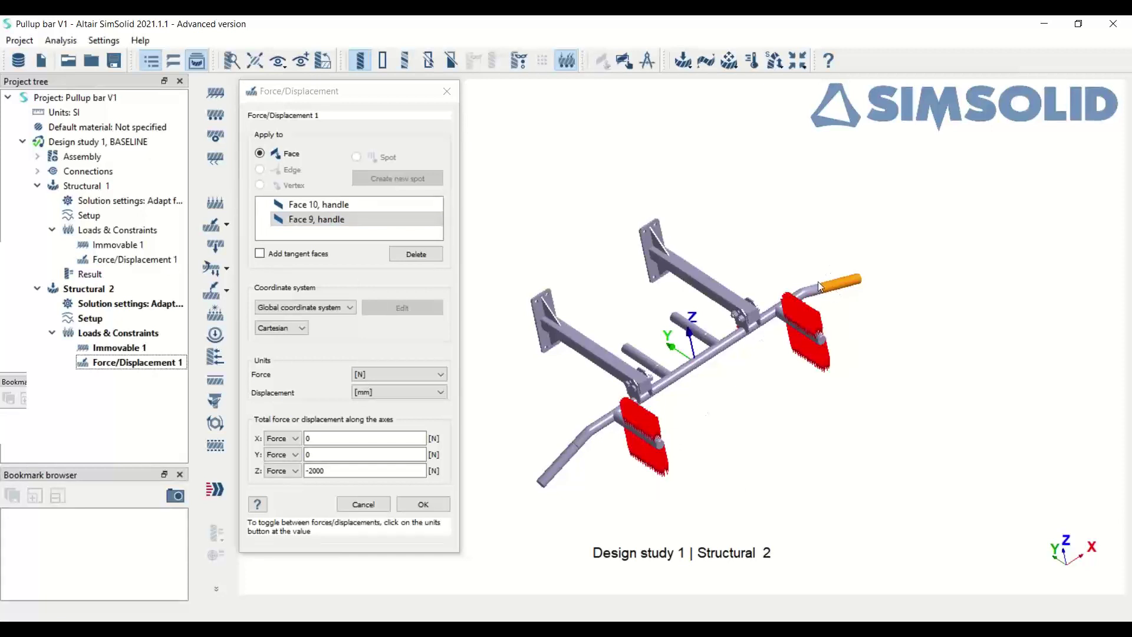
left_click(423, 504)
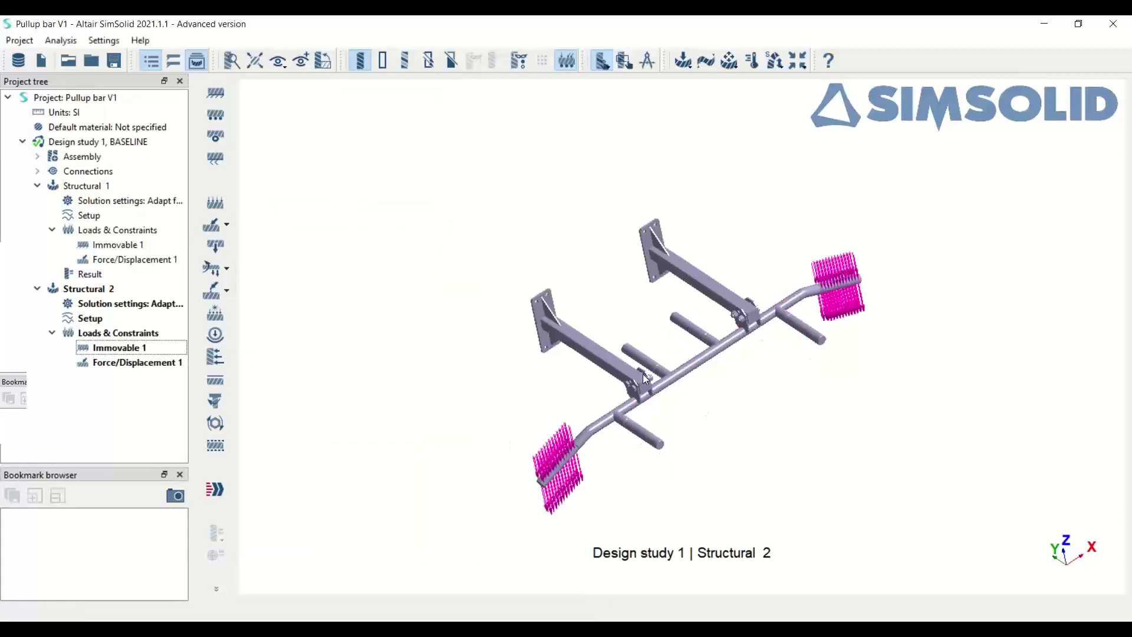
Copy Structural 2 to Structural 3 and move its -2000 N force to the inner grips.
left_click(98, 289)
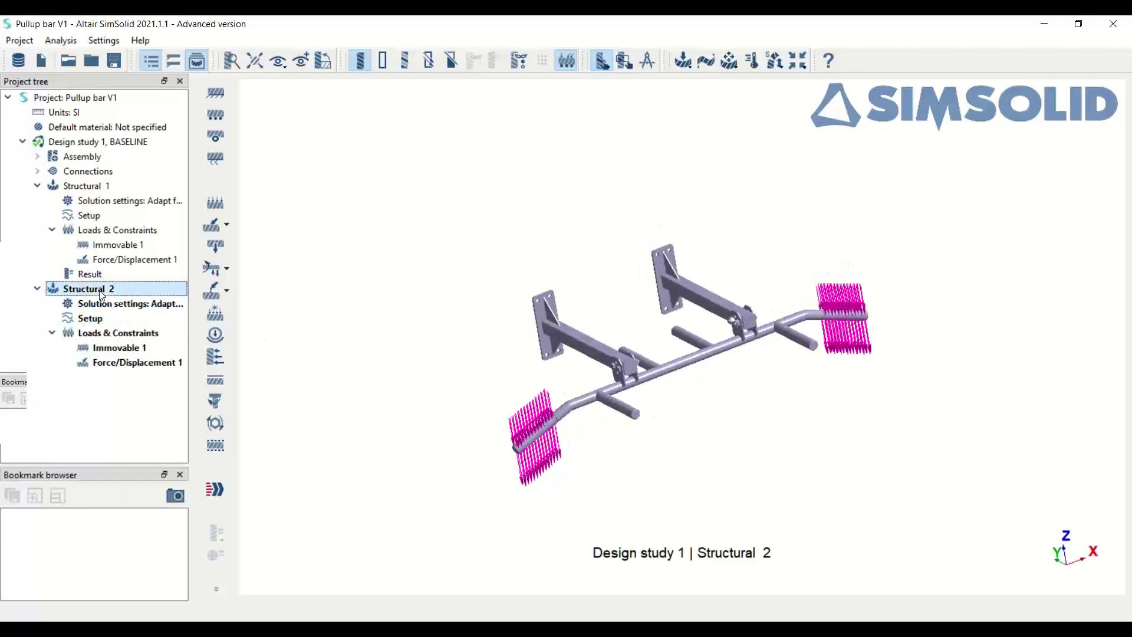
right_click(101, 295)
left_click(153, 317)
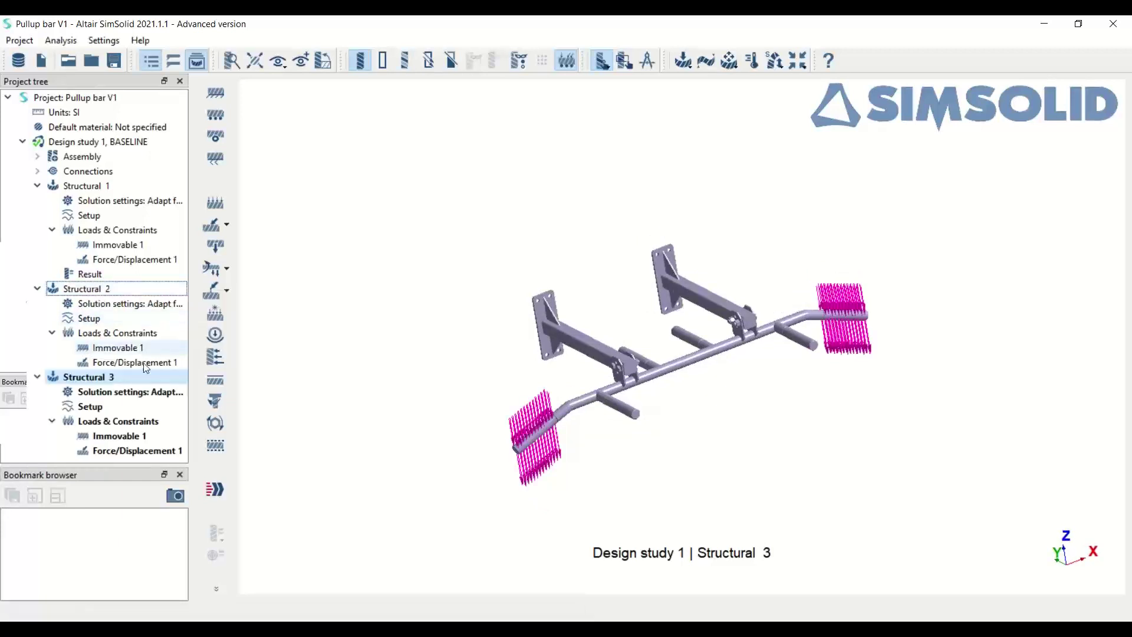
double_click(142, 450)
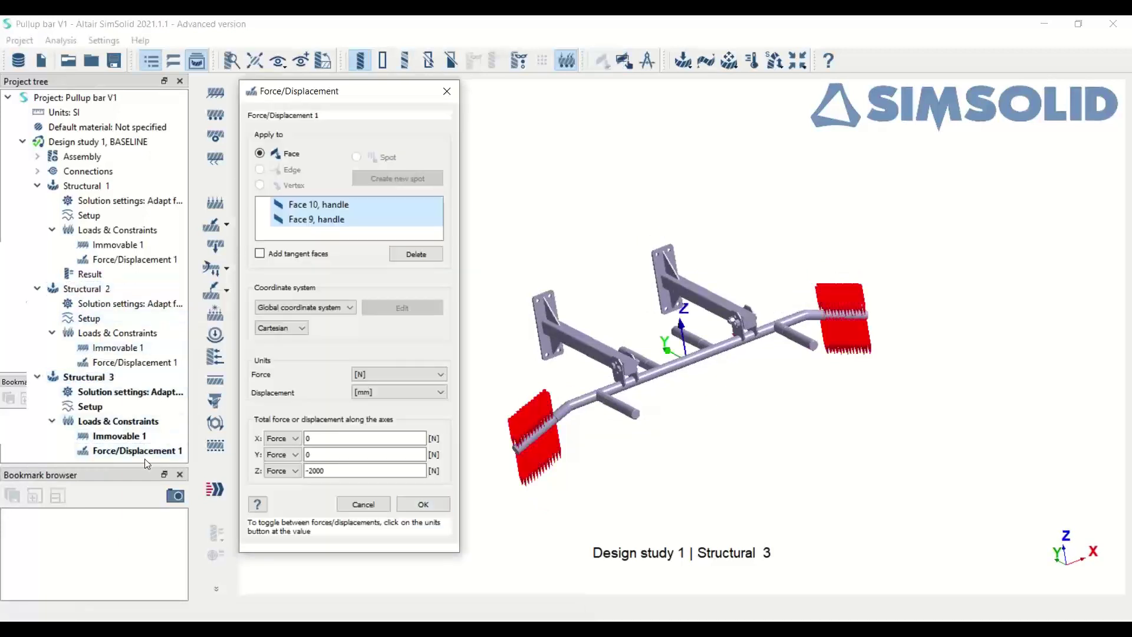
left_click(405, 254)
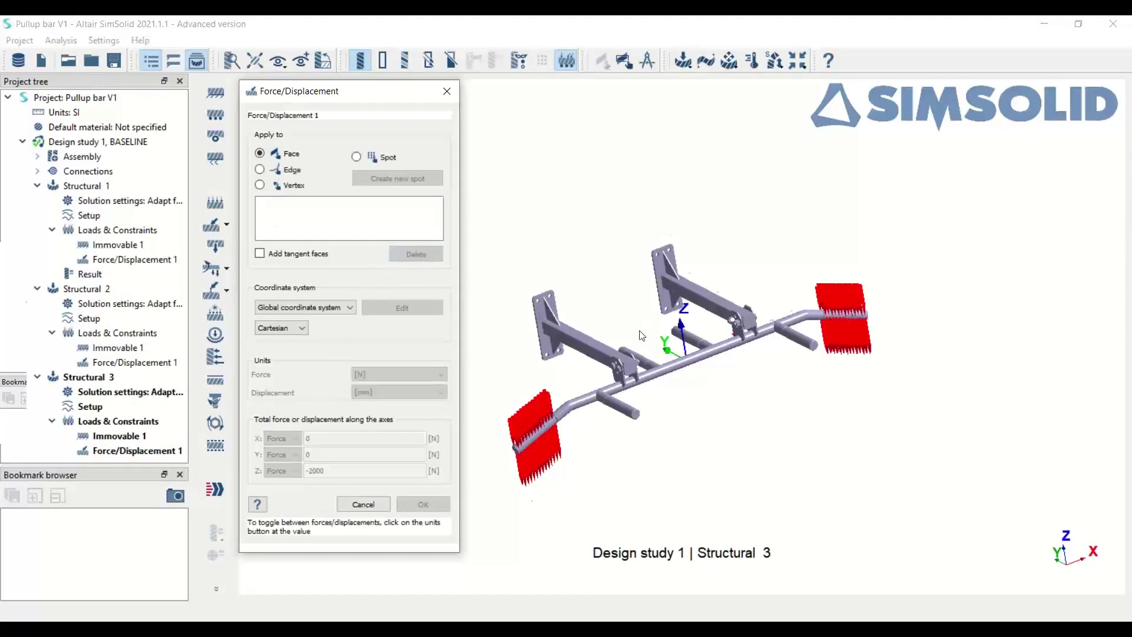
scroll(643, 351, "up", 3)
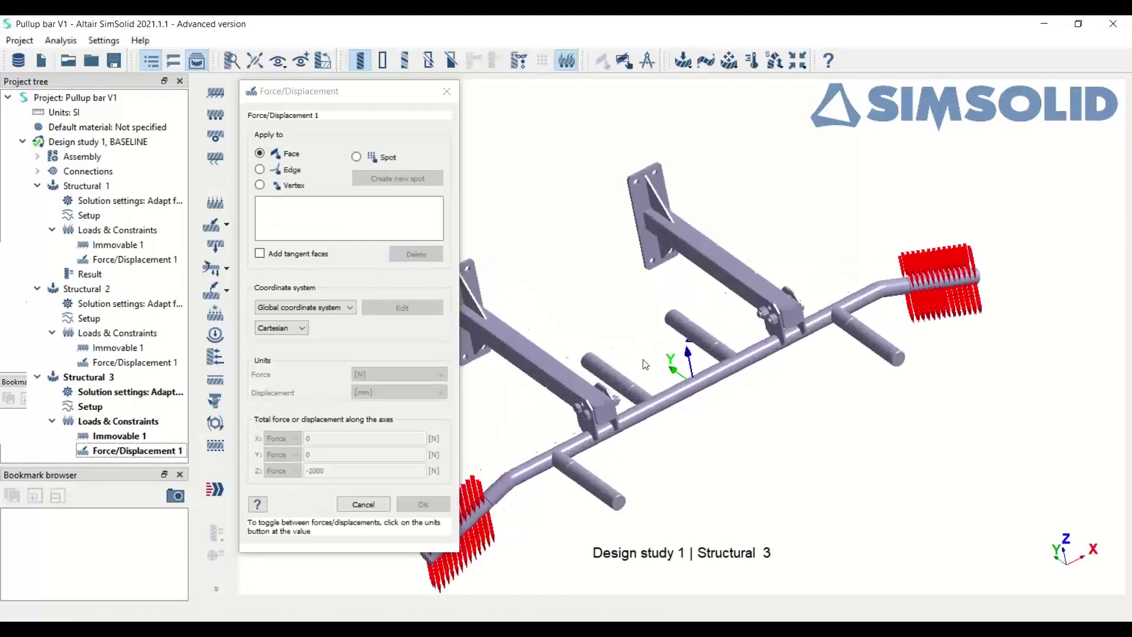
left_click(611, 375)
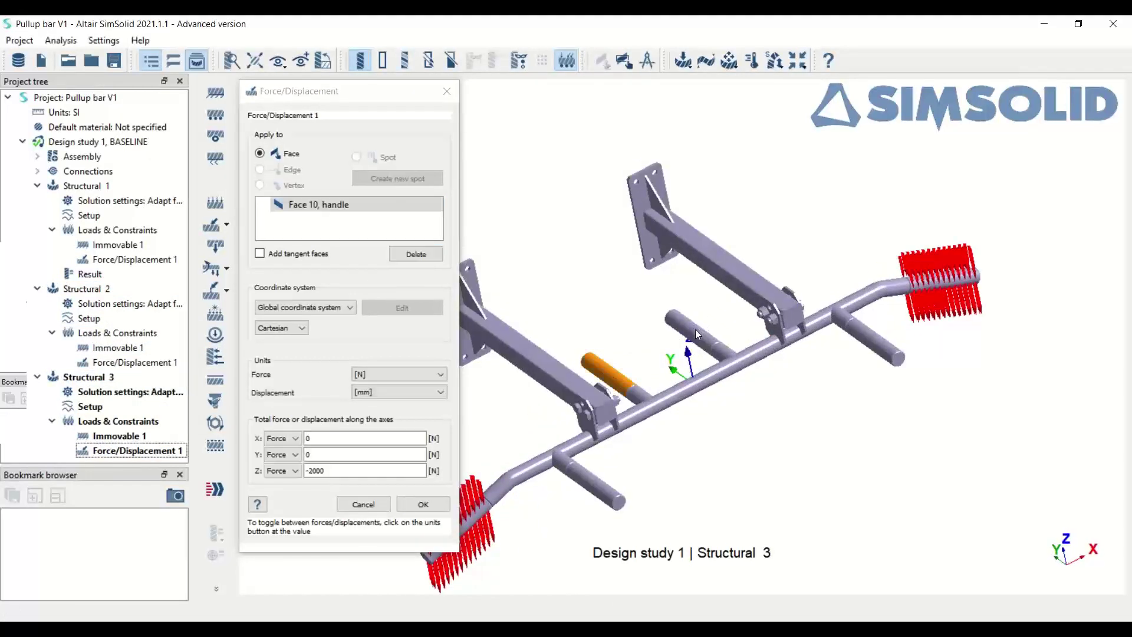
left_click(695, 331)
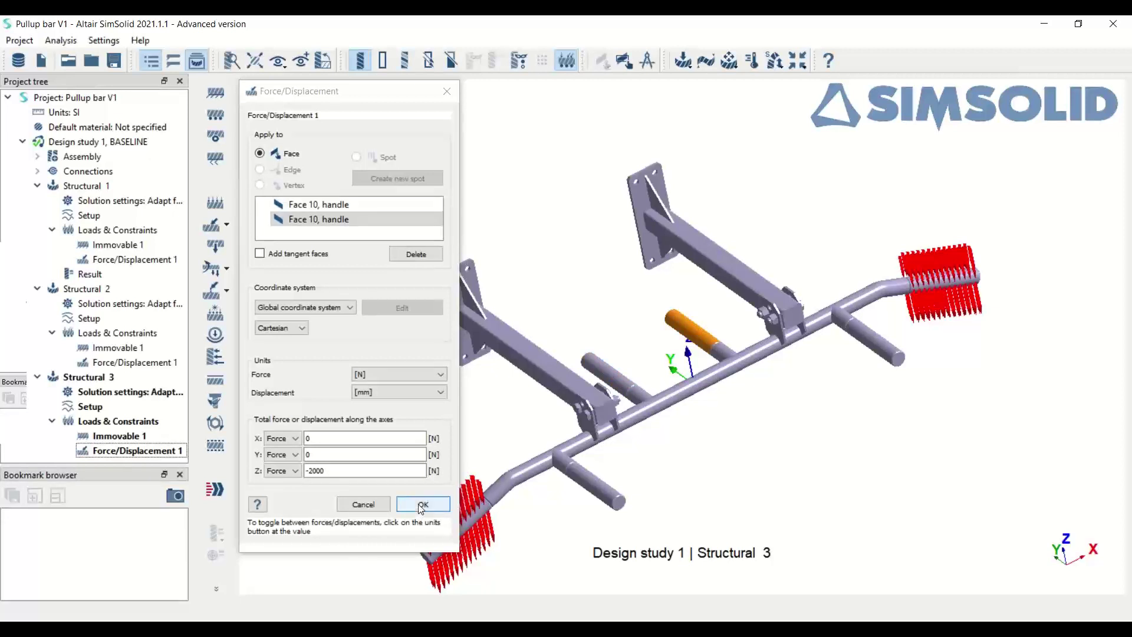
left_click(422, 505)
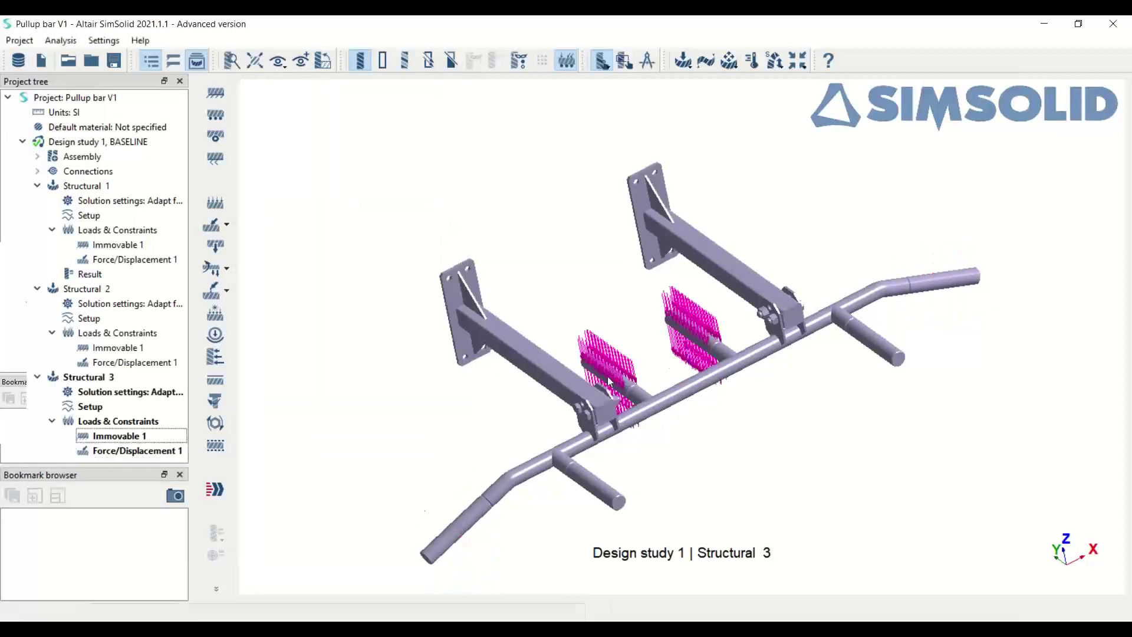
left_click(94, 275)
Review the Structural 2 and 3 load cases, then solve Structural 2 to get its Result entry.
left_click(103, 292)
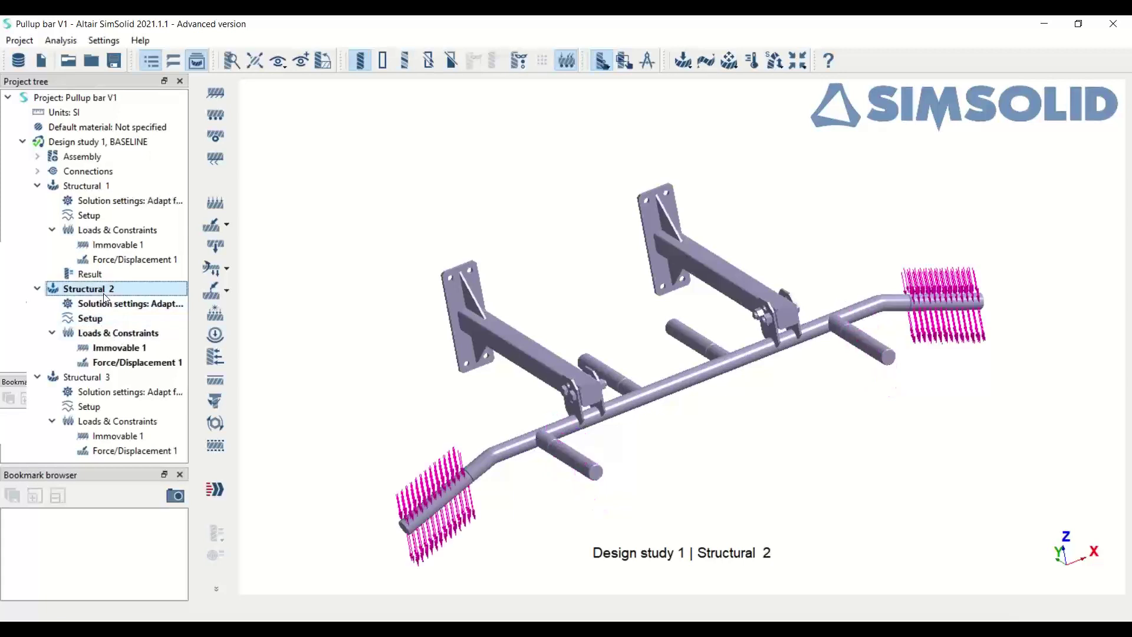
left_click(108, 379)
left_click_drag(784, 407, 425, 344)
scroll(820, 409, "down", 2)
left_click(101, 291)
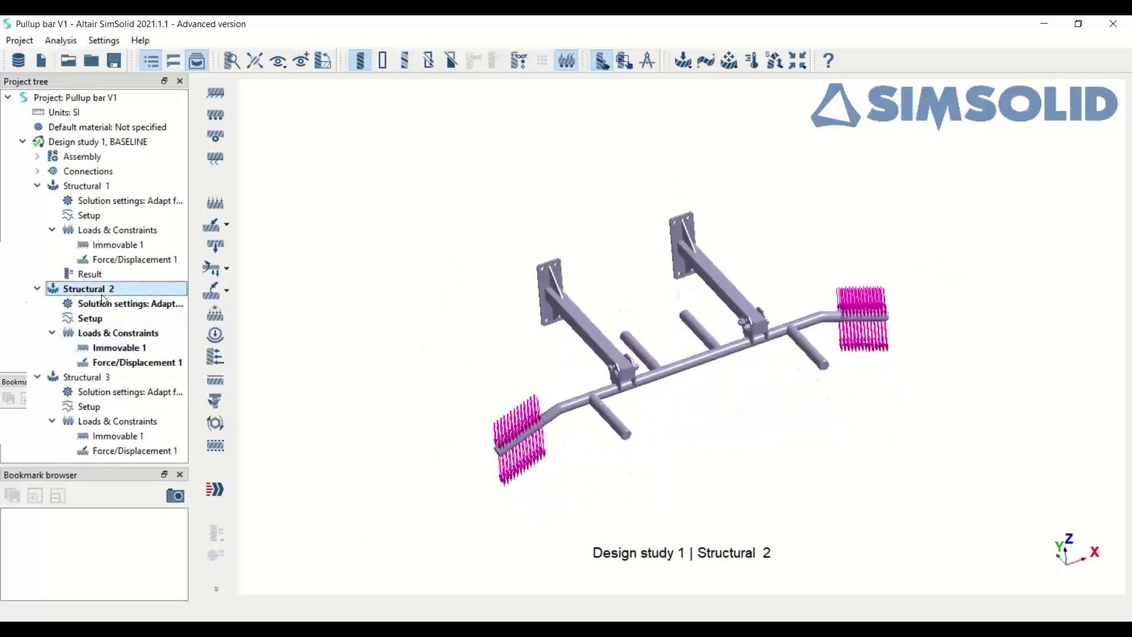
left_click(215, 423)
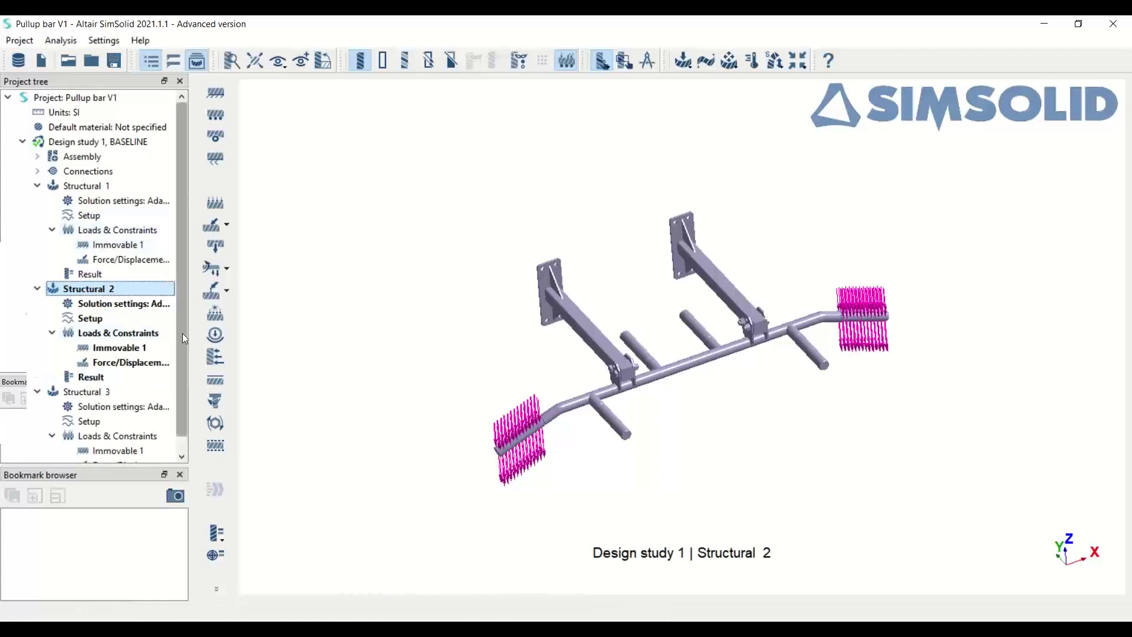
scroll(181, 353, "down", 1)
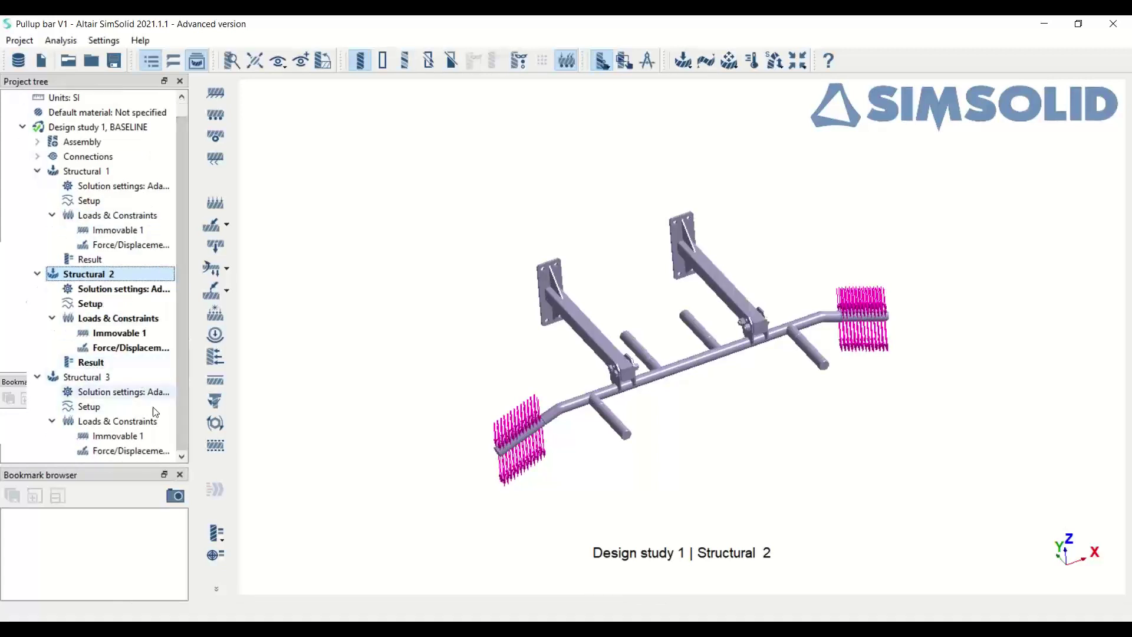
Solve the Structural 3 load case, then select the Structural 1 result.
left_click(104, 378)
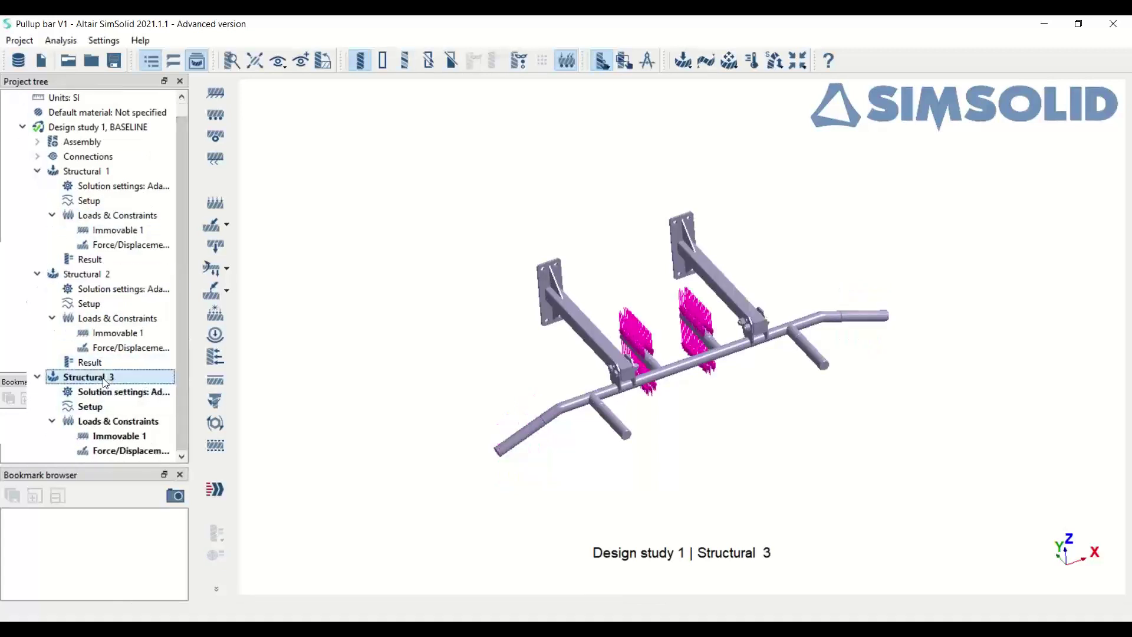
left_click(221, 496)
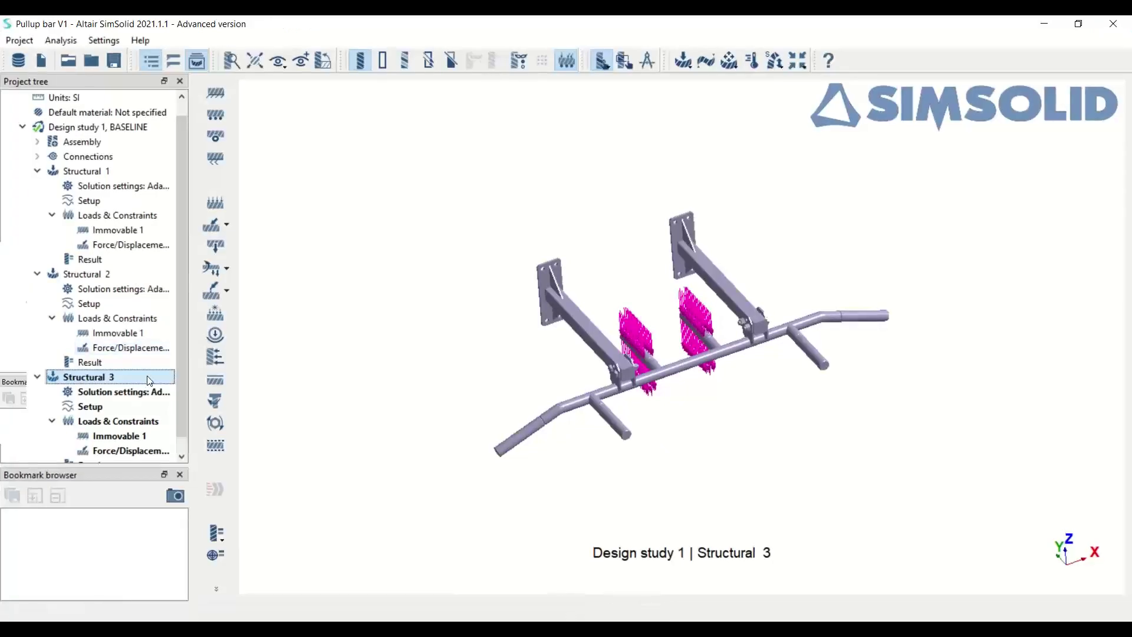
left_click(88, 362)
left_click(99, 260)
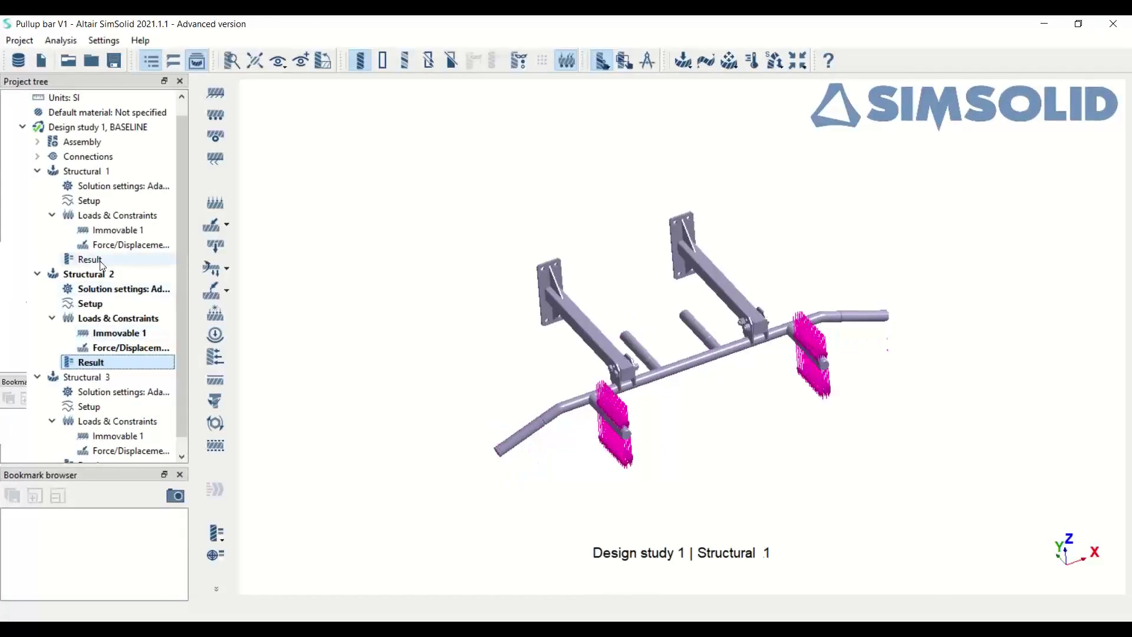
Plot Von Mises stress for Structural 1 and save the view as Bookmark 1.
left_click(216, 530)
mouse_move(265, 549)
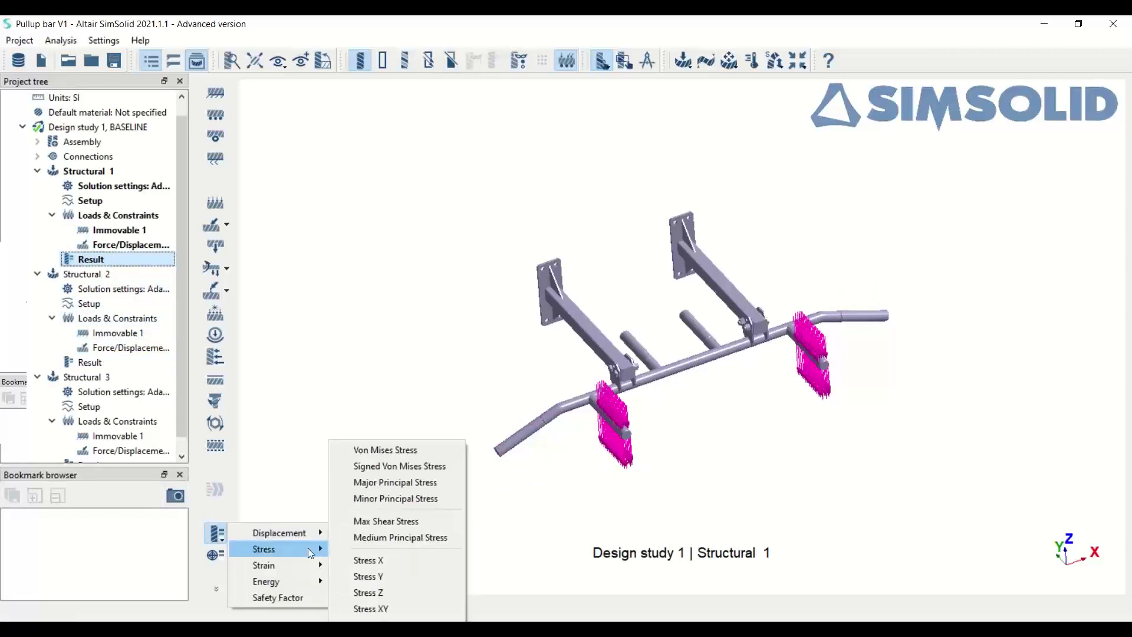
left_click(392, 449)
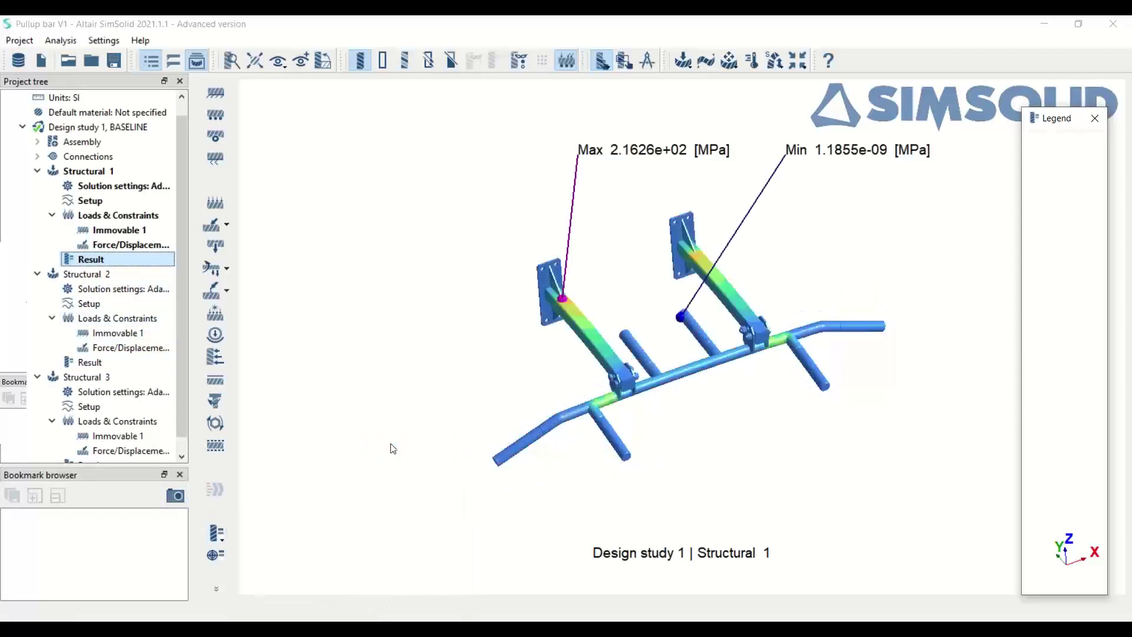
left_click(169, 498)
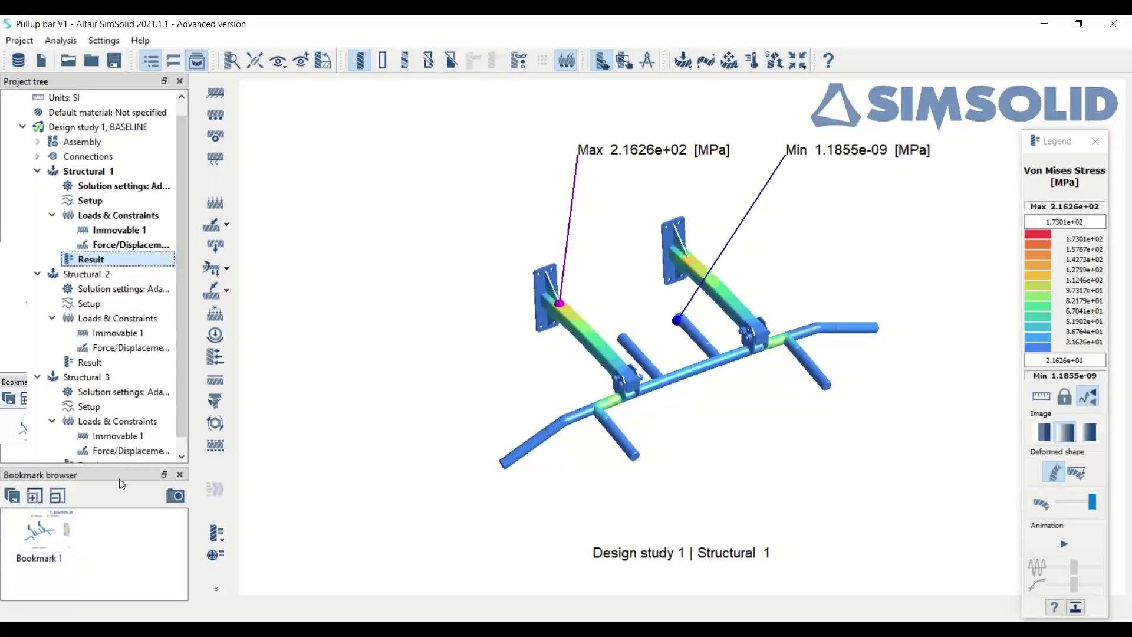
Compare the Structural 2 stress result against the bookmarked Structural 1 view.
left_click(105, 365)
left_click(27, 549)
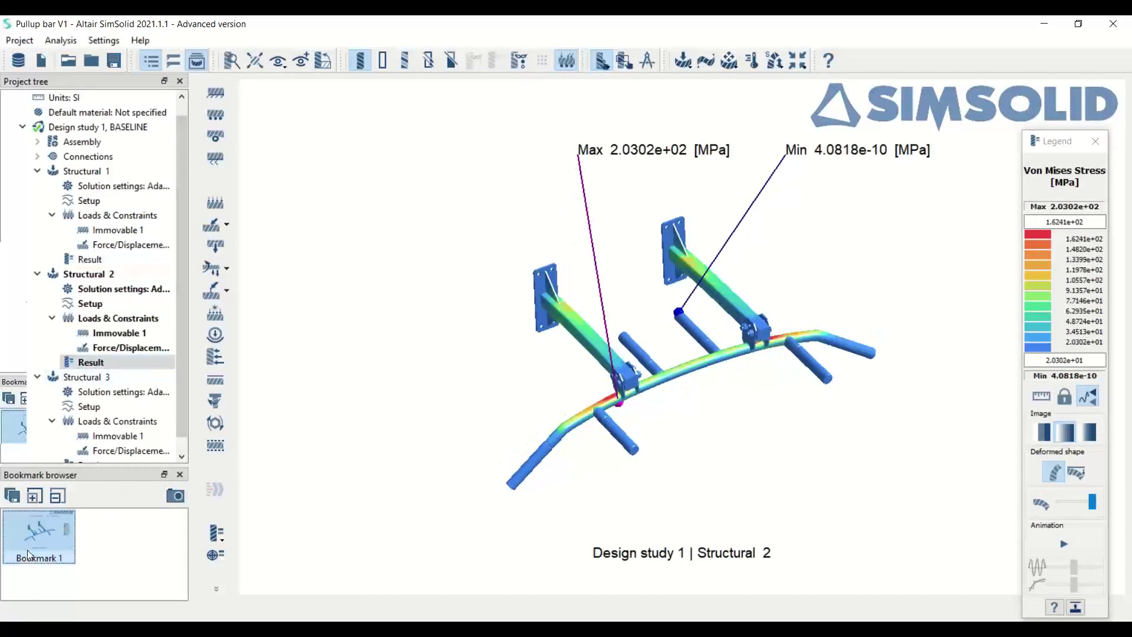
left_click(103, 364)
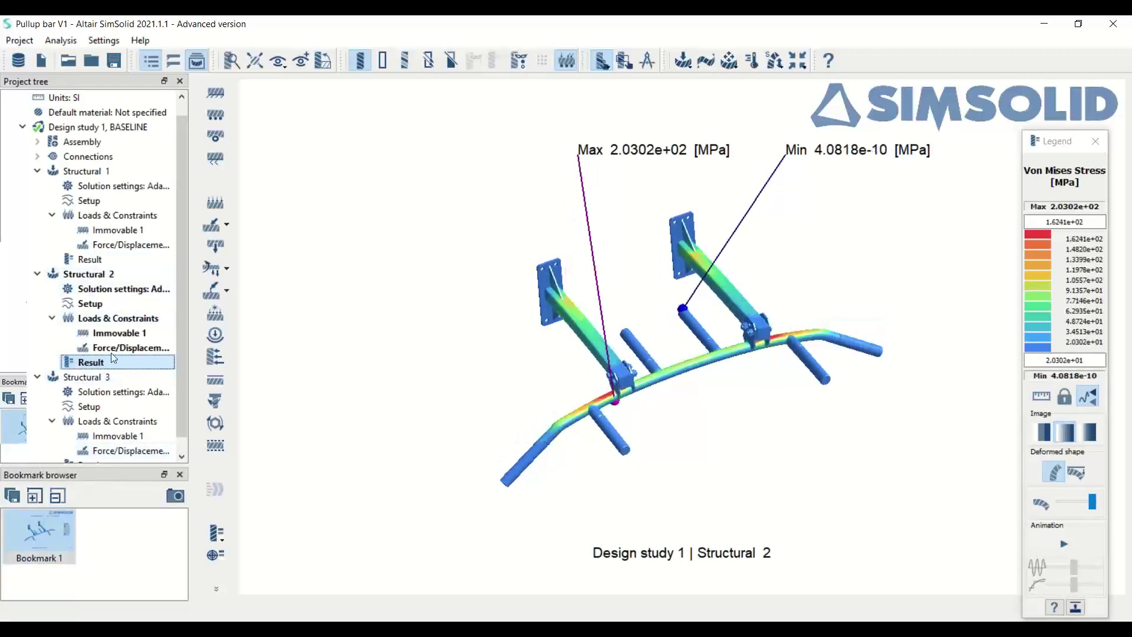
scroll(612, 385, "up", 5)
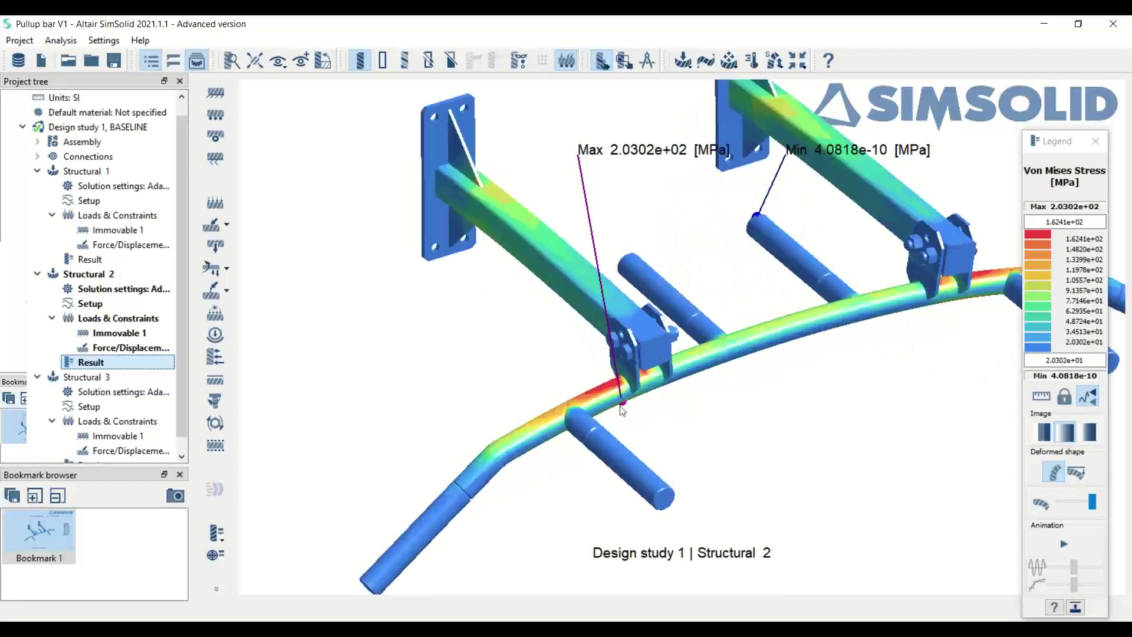
scroll(608, 384, "down", 5)
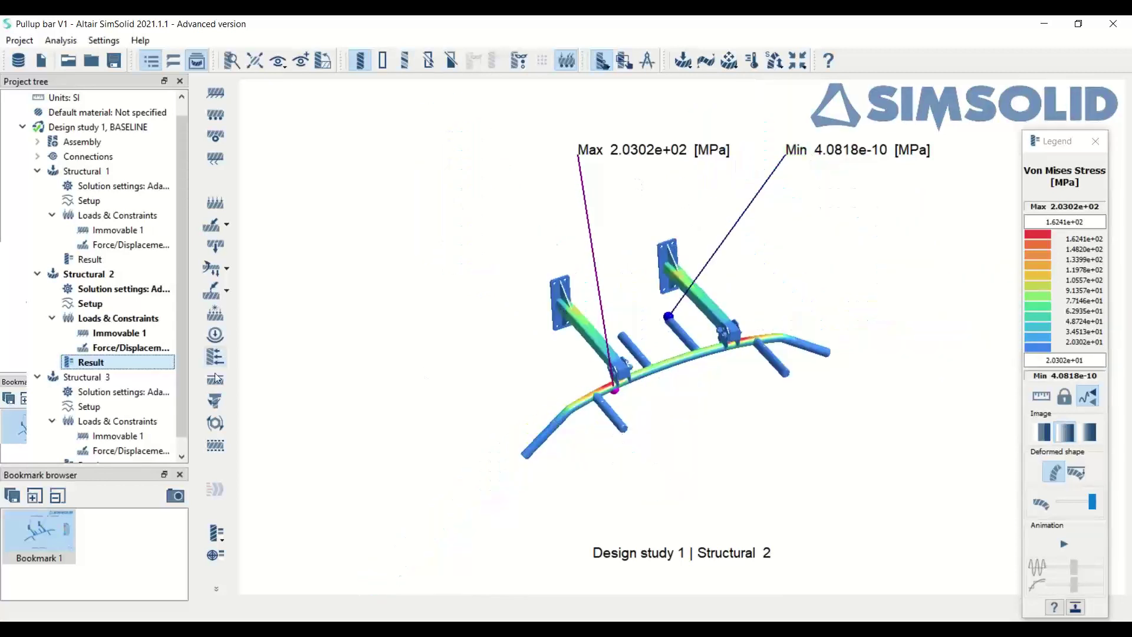
Inspect Structural 3's Von Mises stress (max 1.3876e+02 MPa), then close the legend.
left_click(168, 377)
left_click_drag(179, 369, 186, 428)
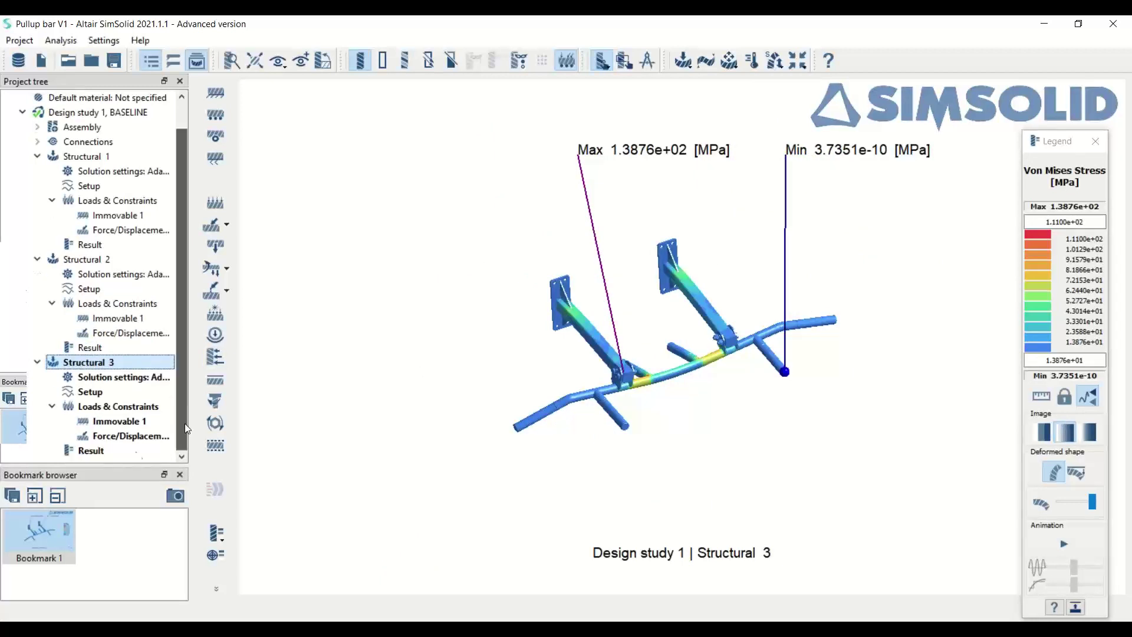
left_click(82, 451)
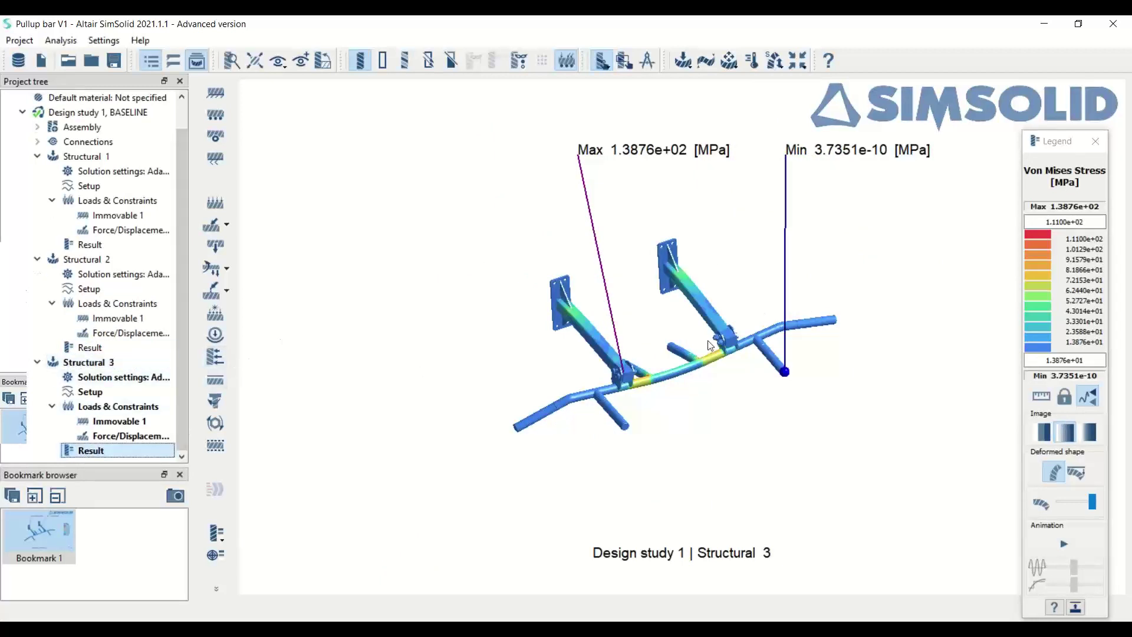
scroll(631, 377, "up", 8)
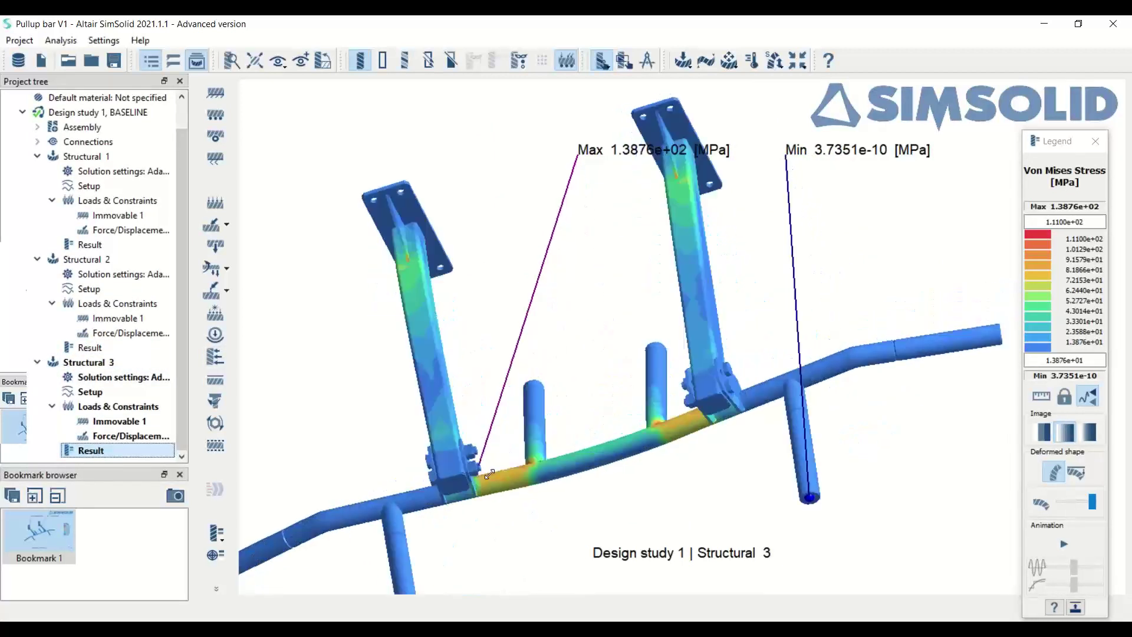
scroll(447, 469, "up", 5)
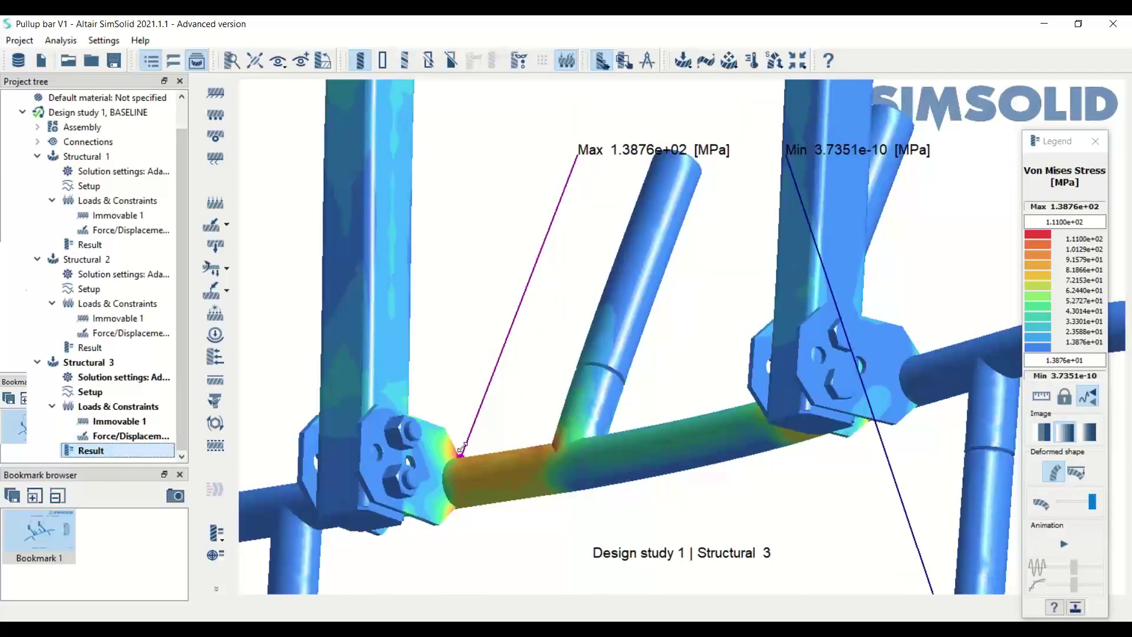
scroll(463, 448, "down", 2)
left_click_drag(463, 448, 584, 392)
scroll(603, 392, "up", 3)
scroll(604, 393, "down", 4)
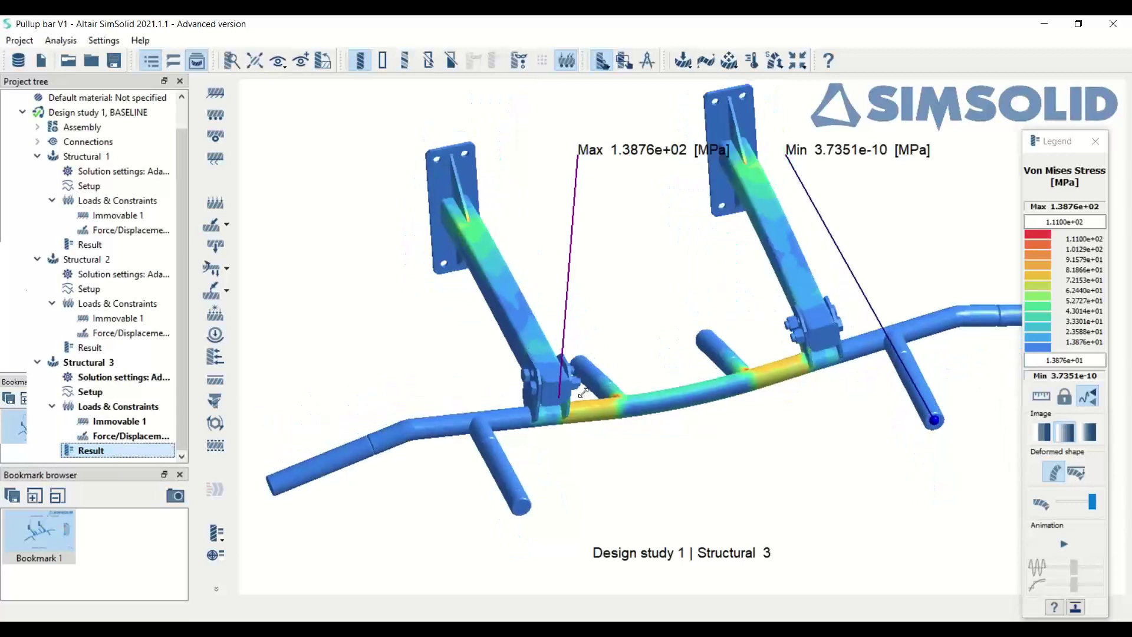
scroll(719, 412, "down", 4)
left_click_drag(733, 391, 764, 382)
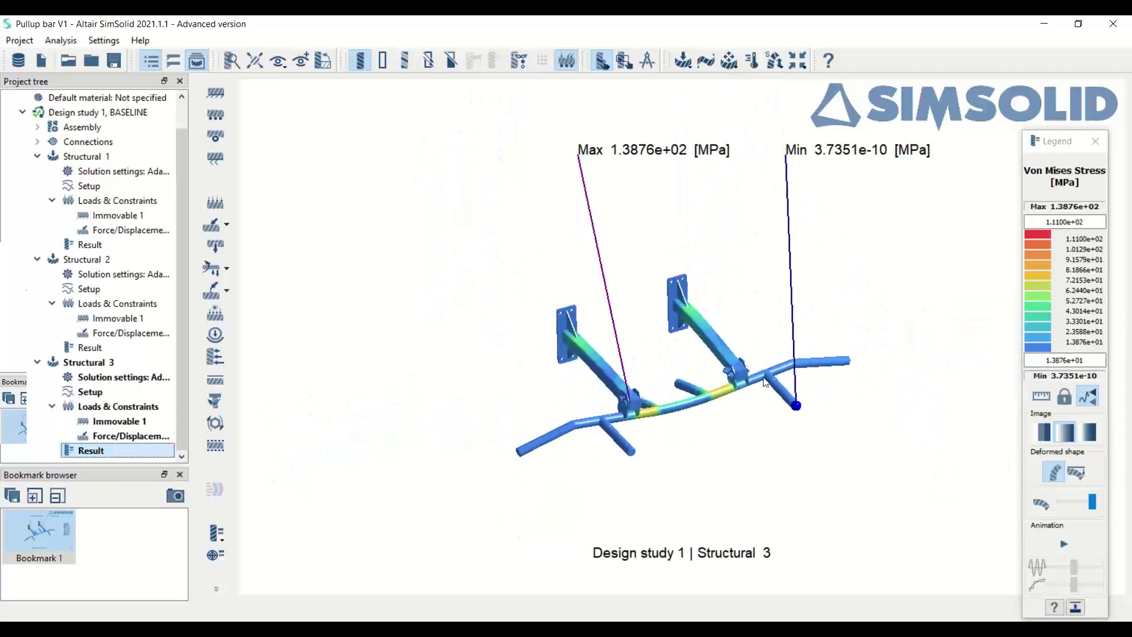
left_click(1095, 143)
left_click(94, 347)
right_click(95, 350)
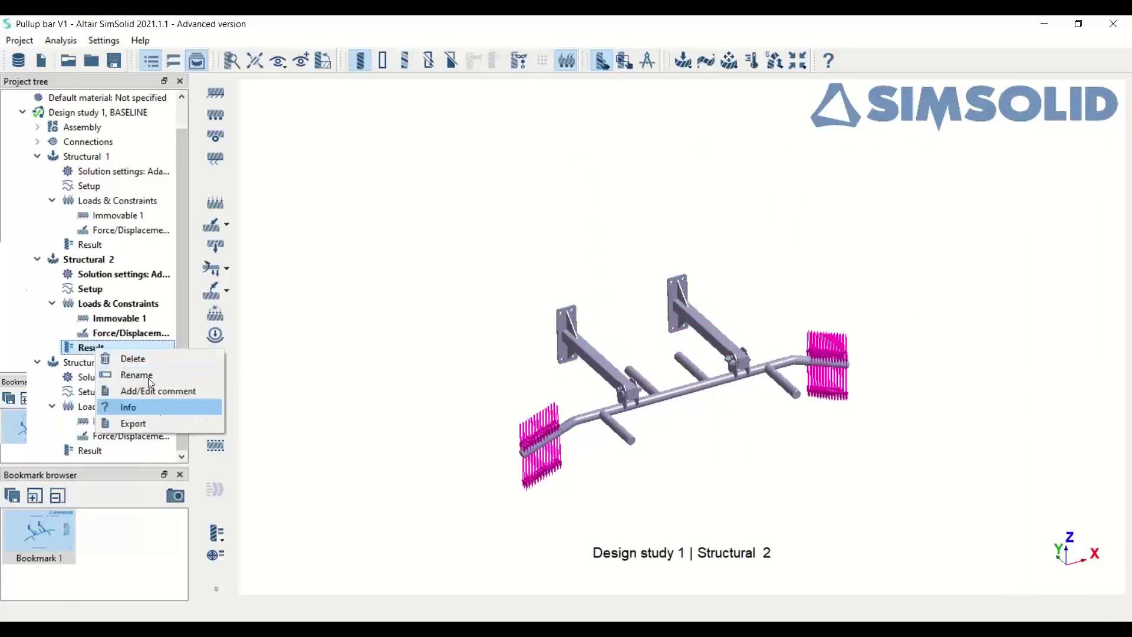
left_click(89, 244)
right_click(87, 246)
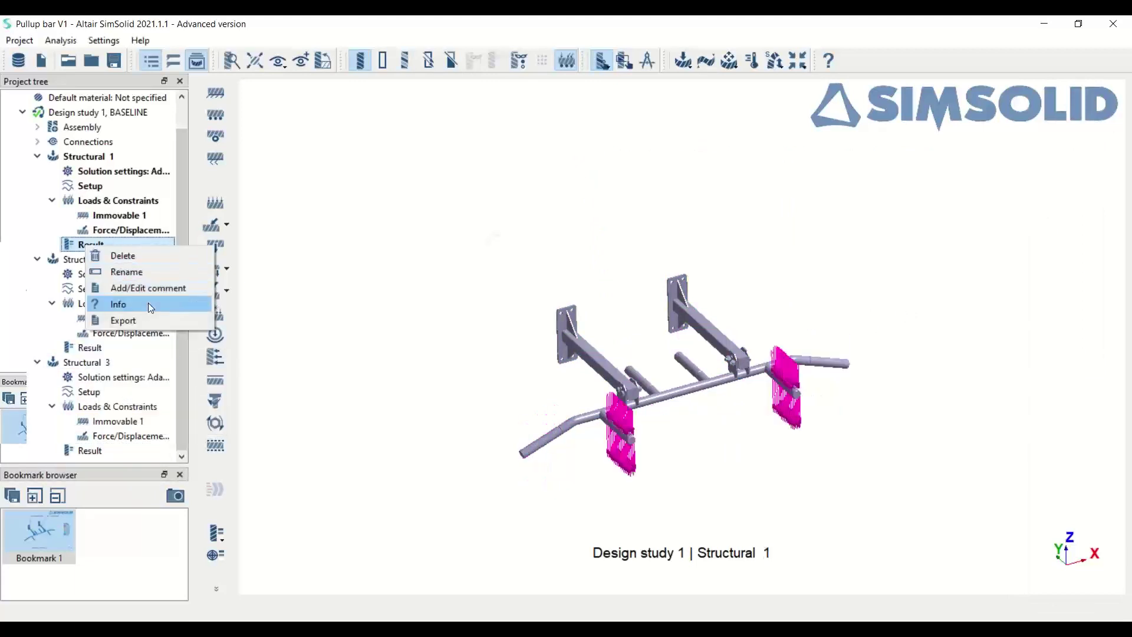
left_click(149, 304)
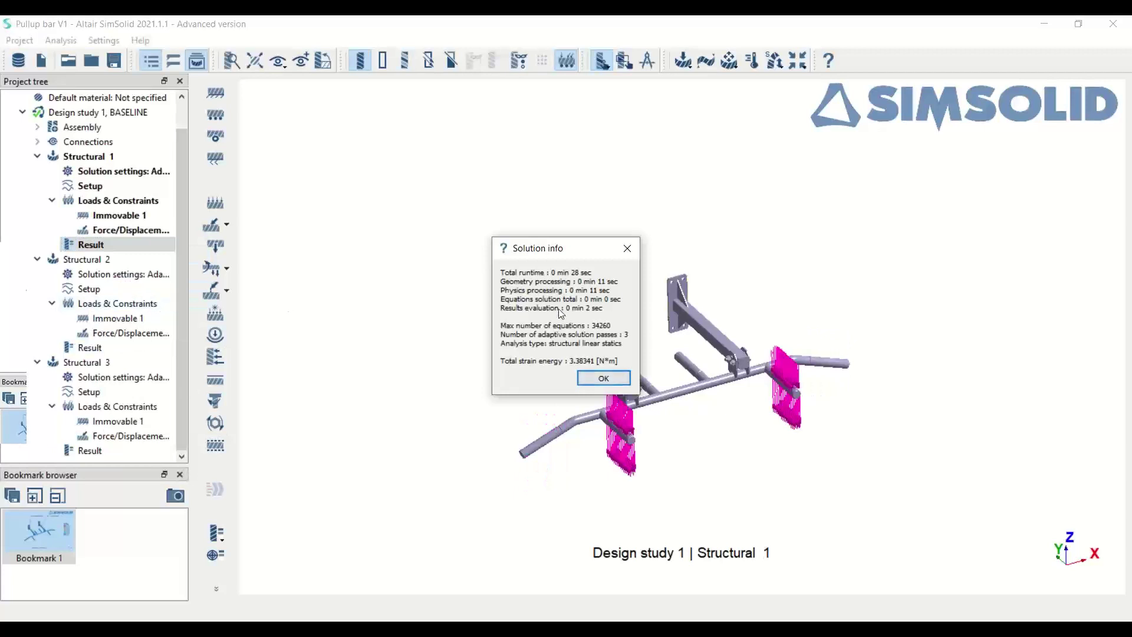
left_click(601, 377)
right_click(104, 353)
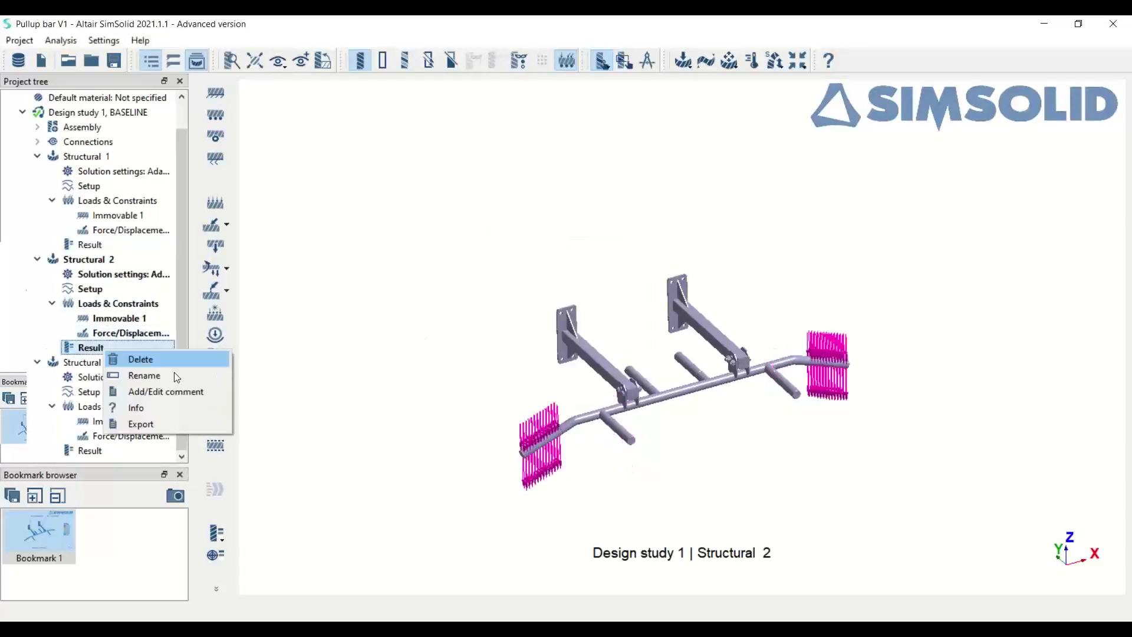
left_click(172, 410)
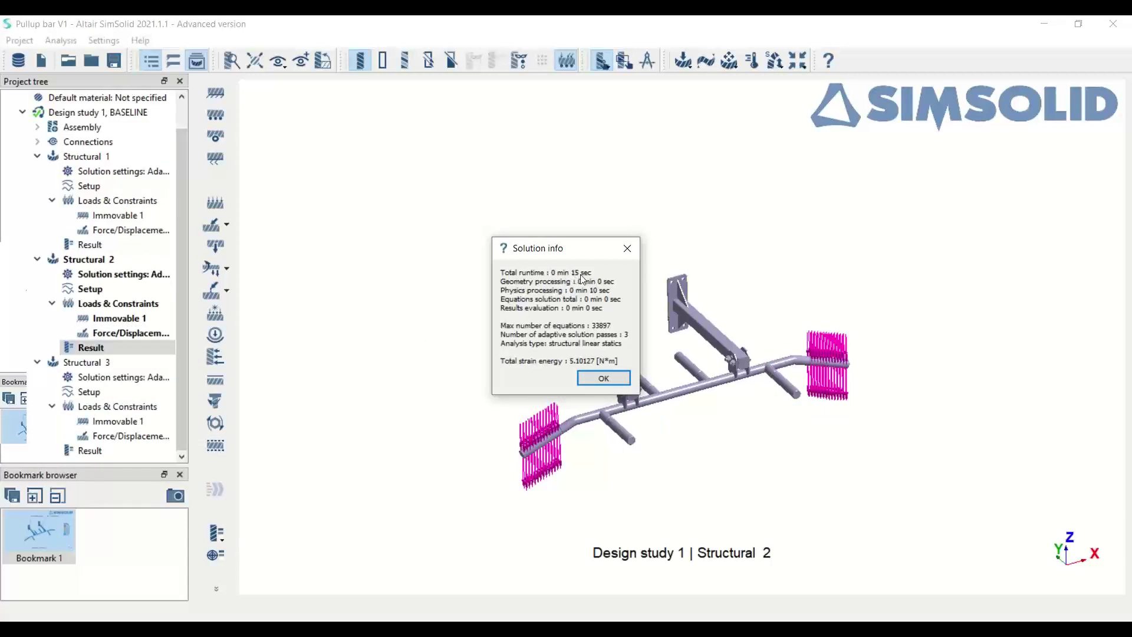
left_click(603, 372)
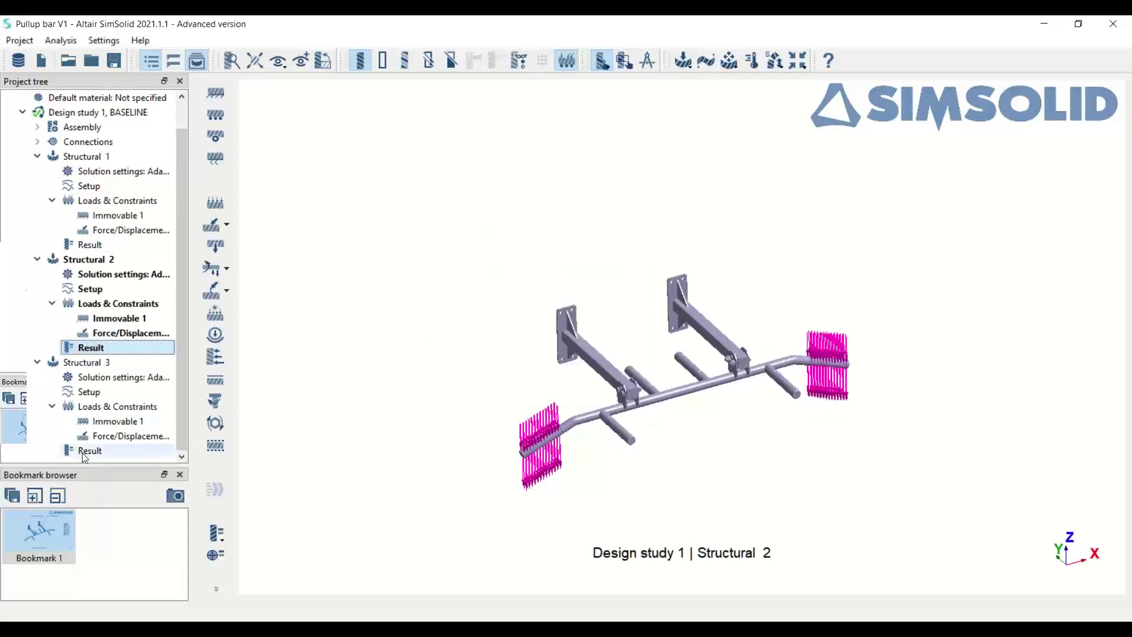
right_click(84, 455)
left_click(160, 510)
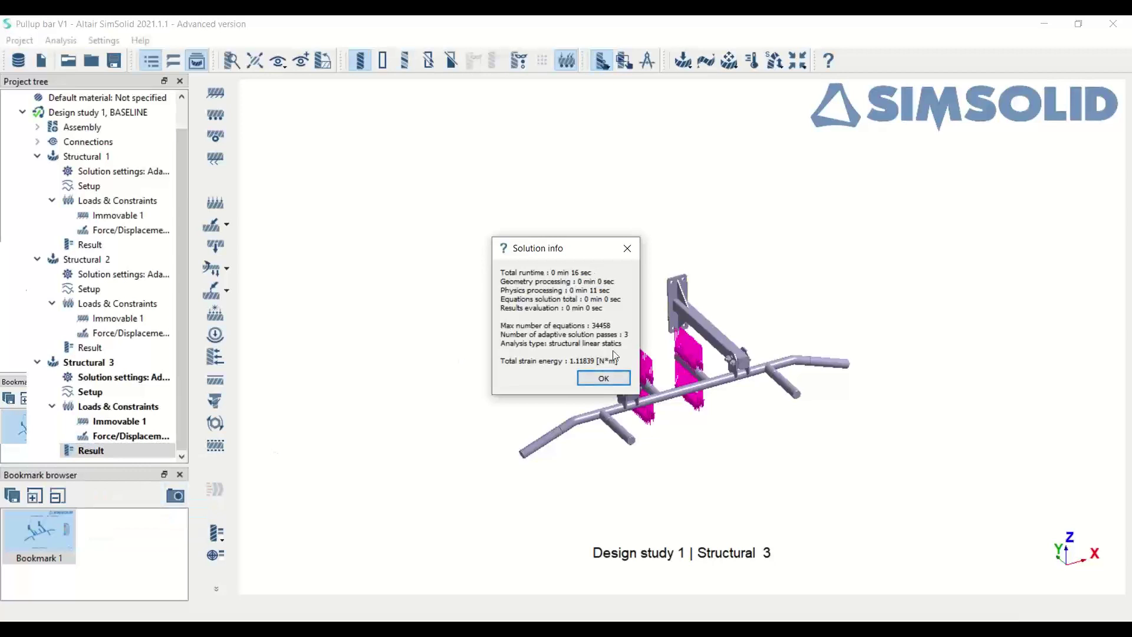
left_click(598, 379)
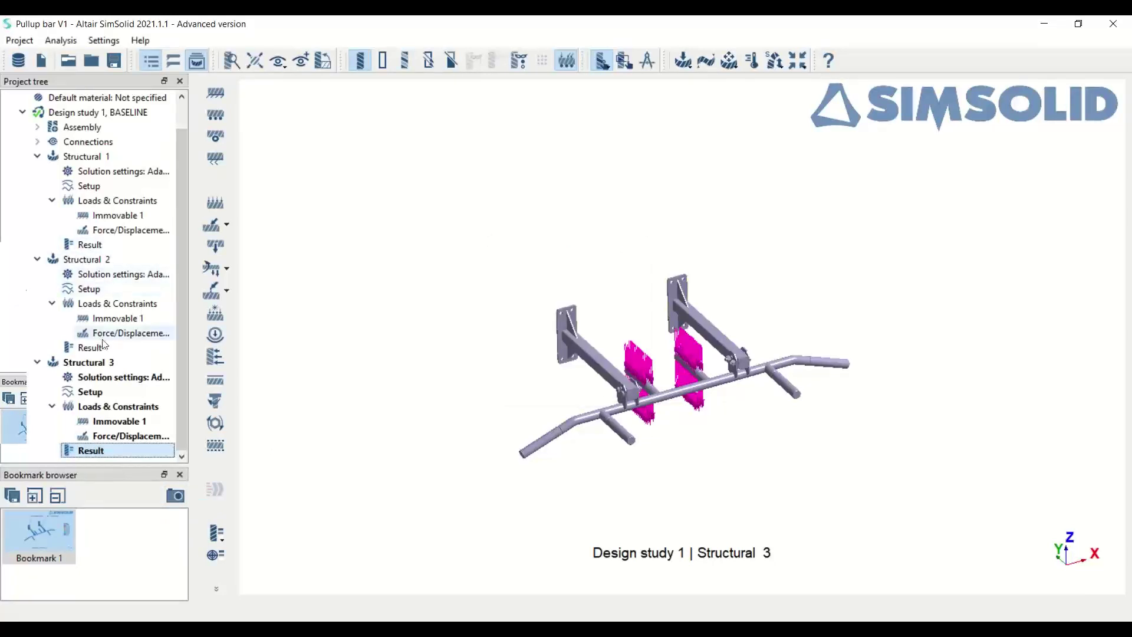
Collapse the Structural 1–3 branches and clear the load case selection.
right_click_drag(470, 285, 428, 260)
left_click(38, 259)
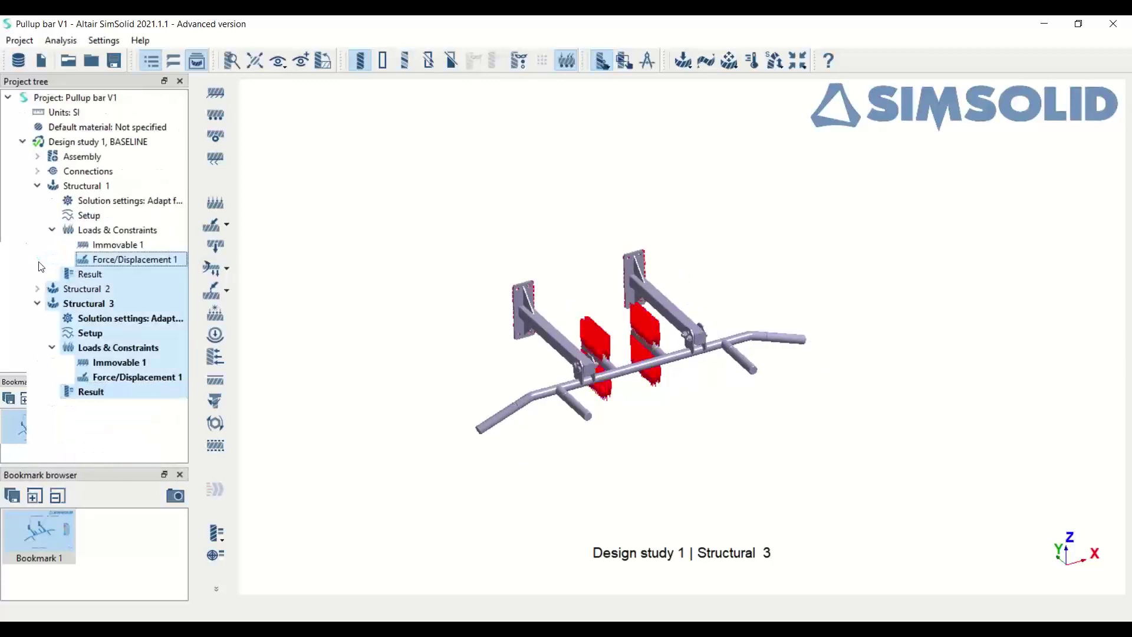
left_click(38, 303)
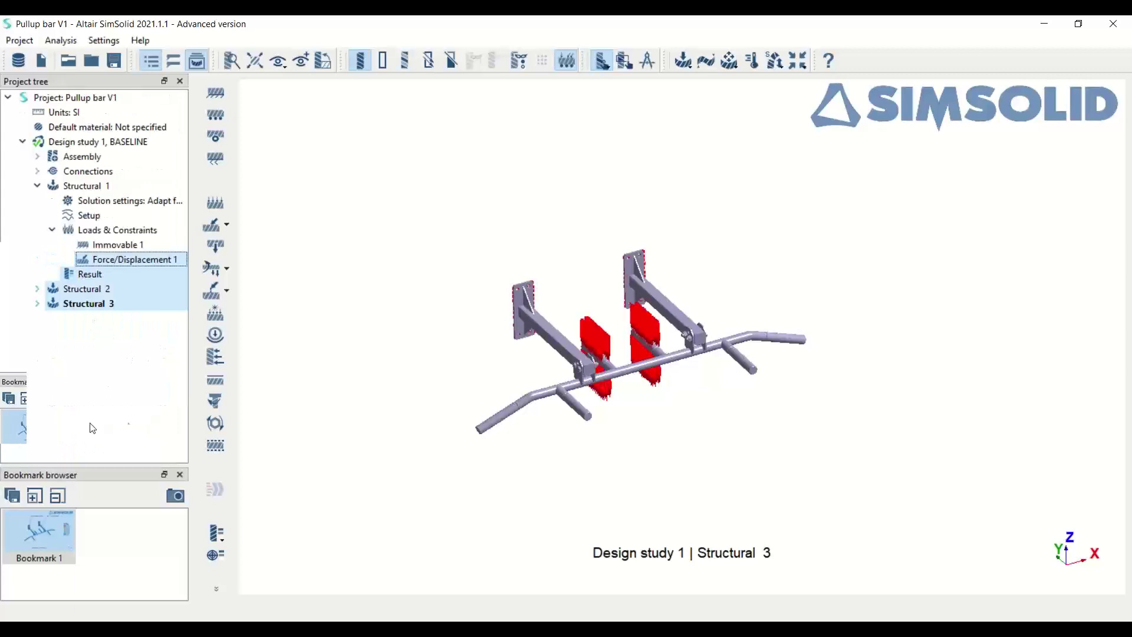
left_click(38, 186)
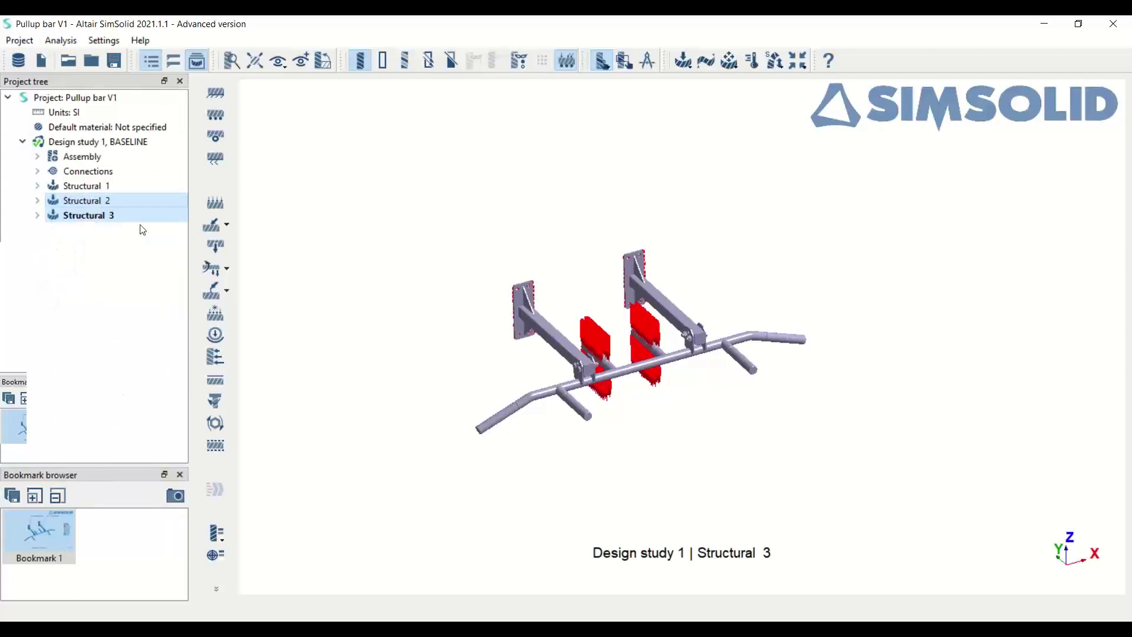
left_click(472, 362)
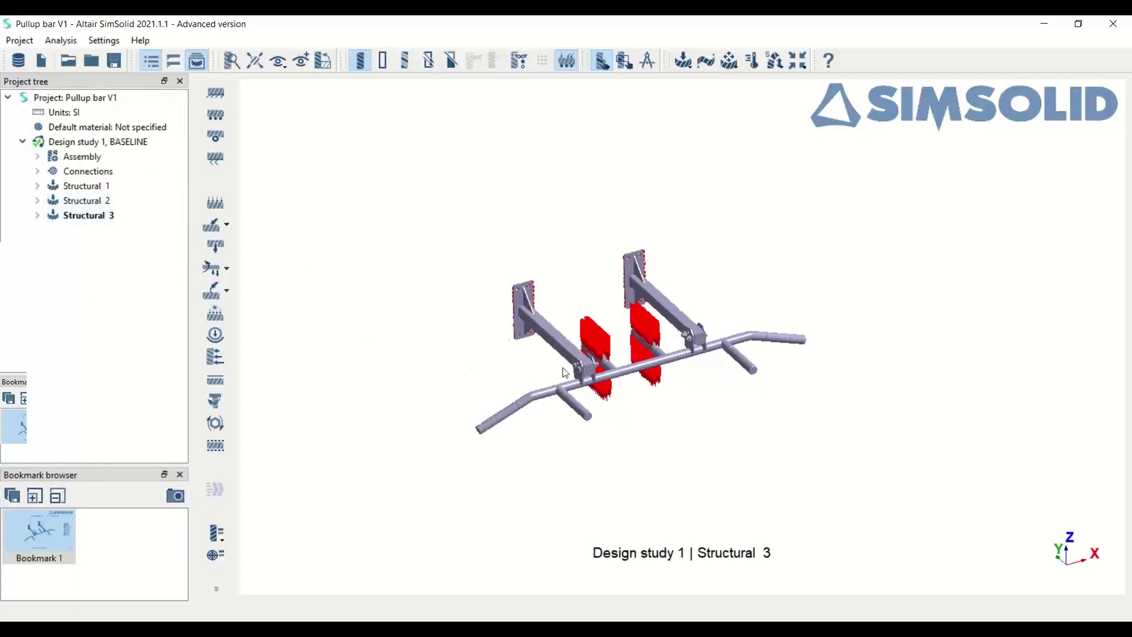
left_click_drag(472, 362, 459, 354)
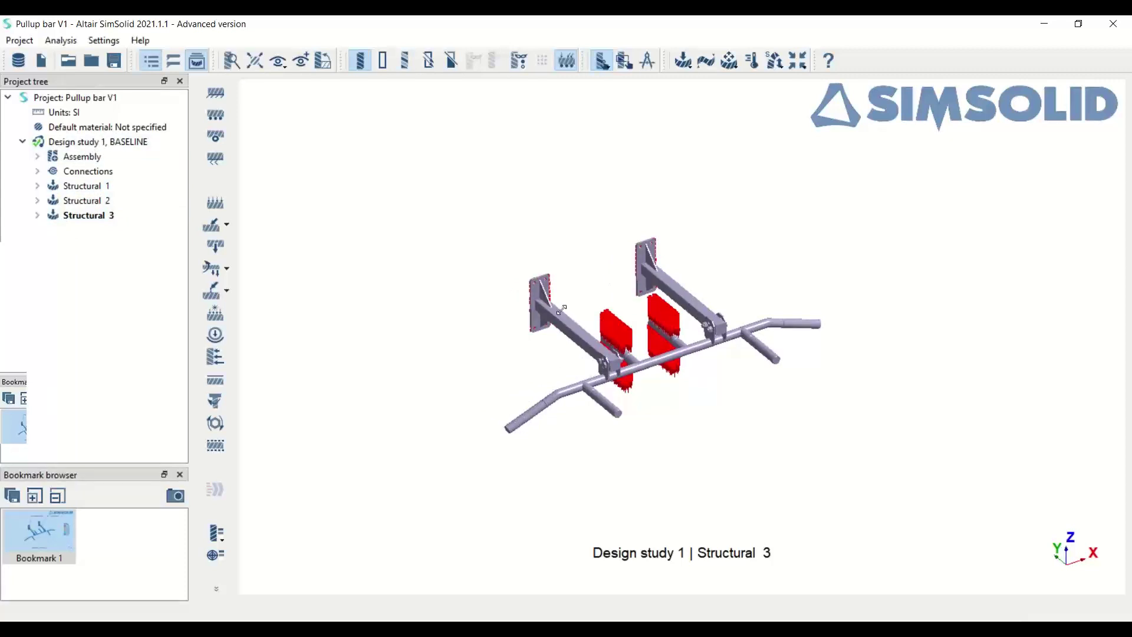
Show Structural 1's Von Mises stress via Bookmark 1 and inspect the 2.1626e+02 MPa peak.
left_click(54, 529)
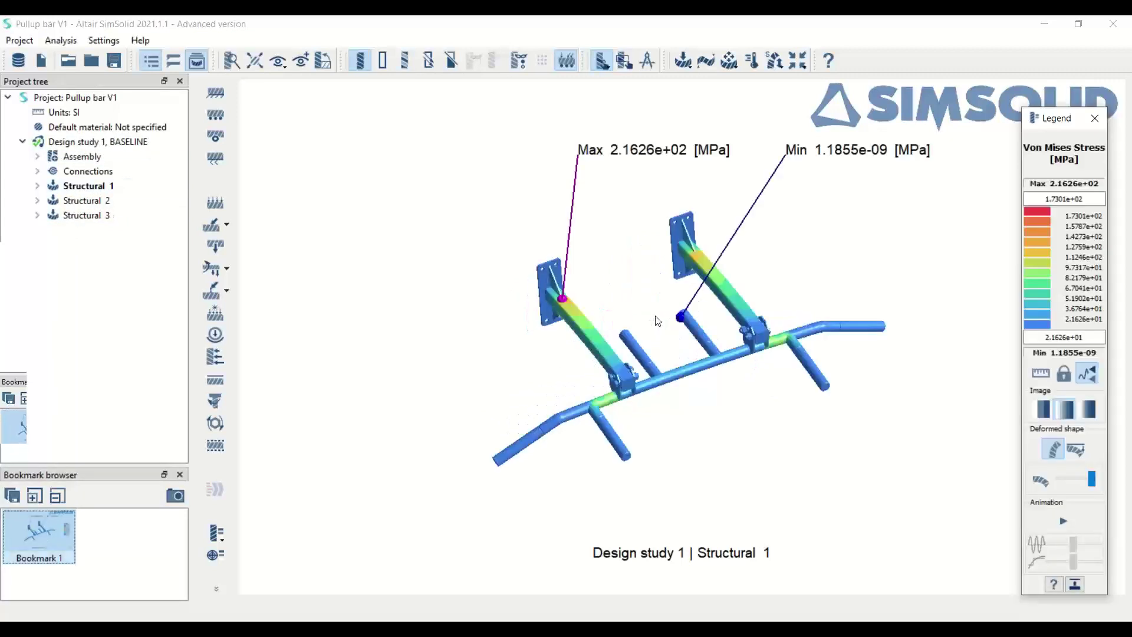
scroll(648, 335, "up", 5)
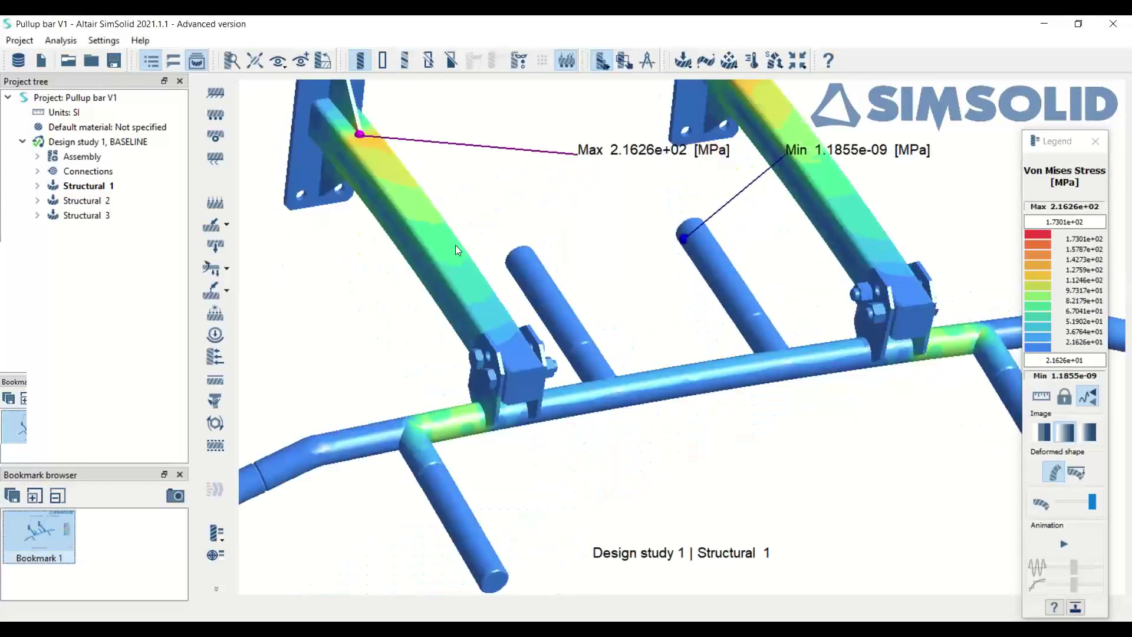
scroll(510, 354, "up", 6)
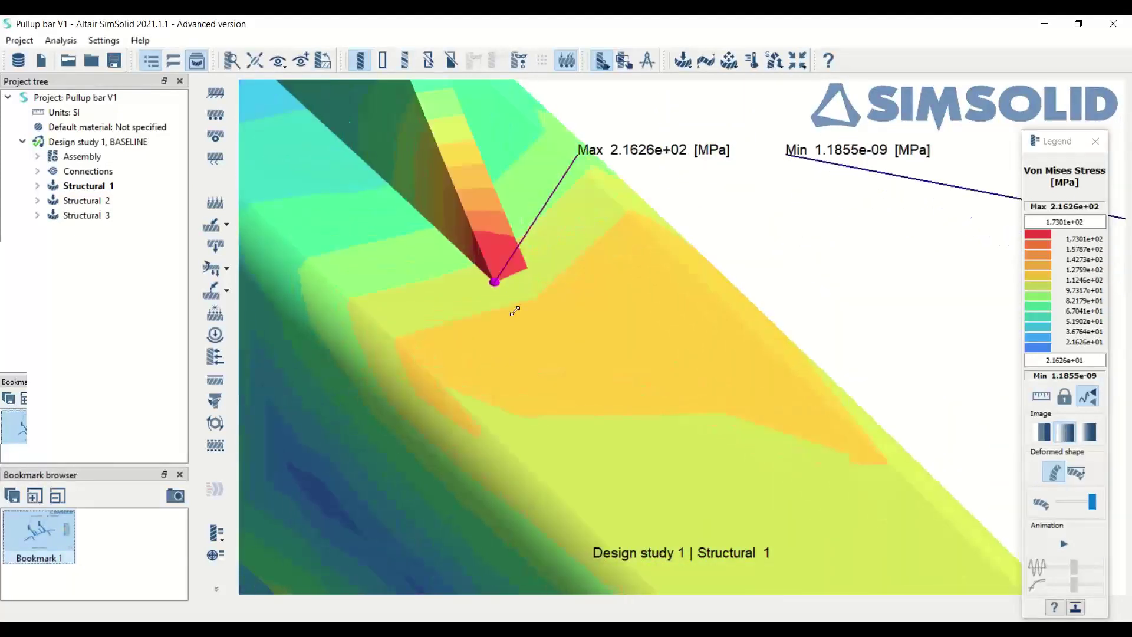
scroll(499, 273, "down", 5)
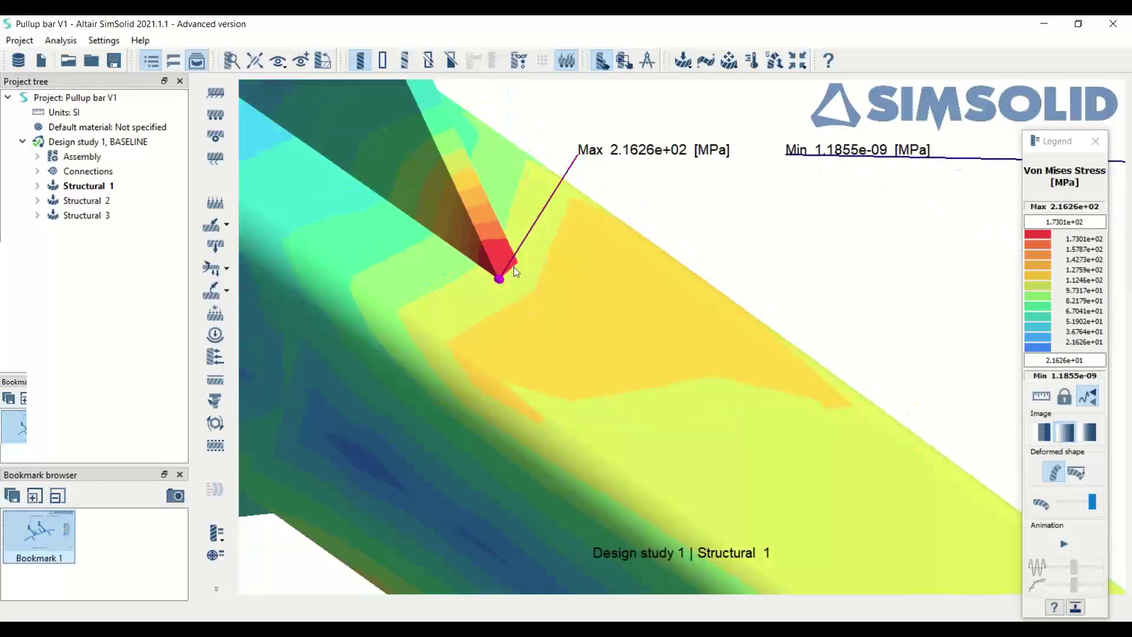
scroll(531, 278, "up", 2)
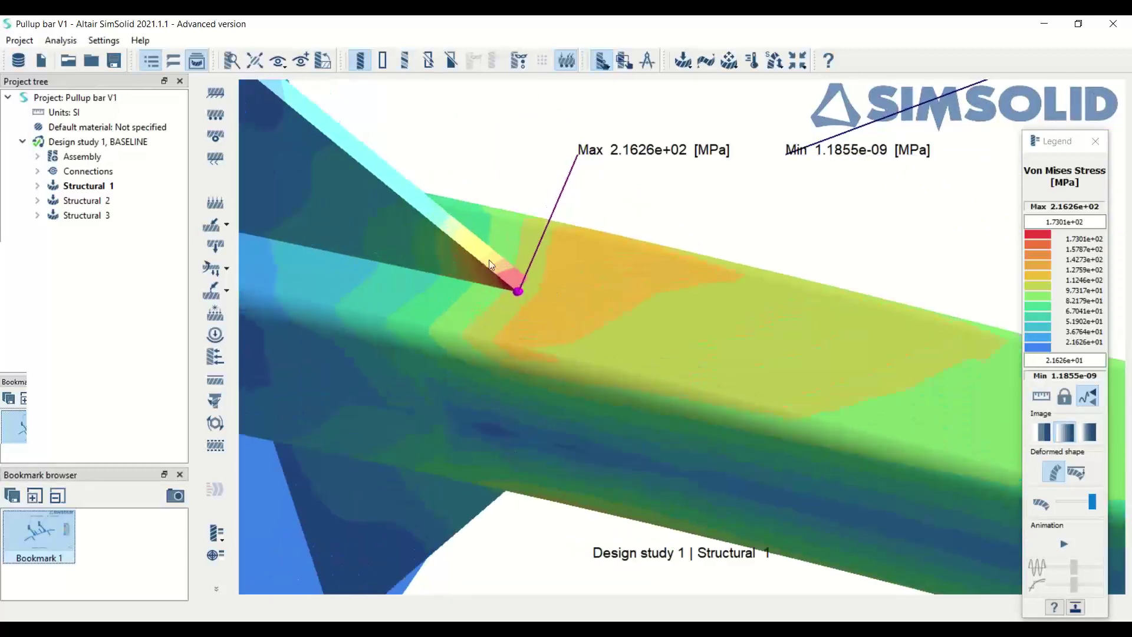
scroll(511, 271, "down", 4)
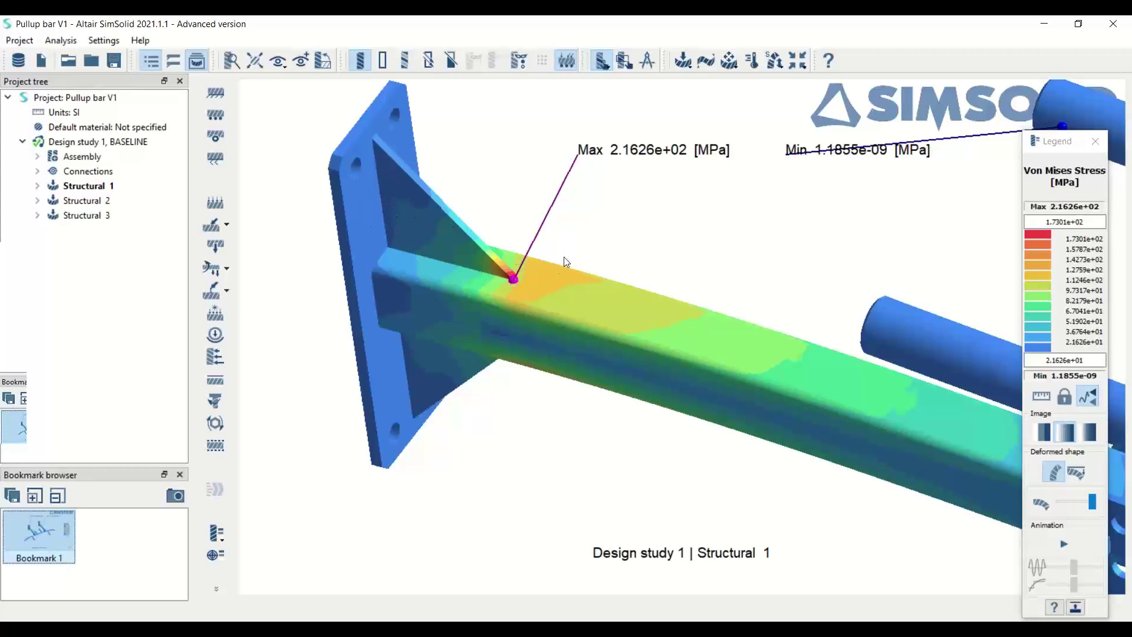
left_click_drag(563, 257, 373, 221)
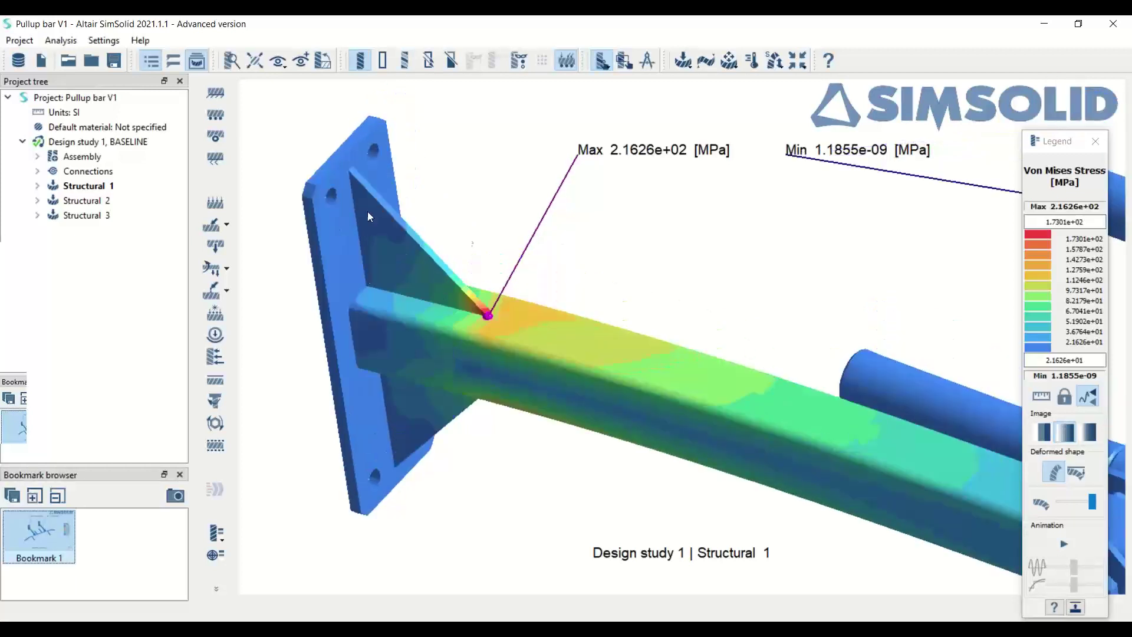
Import Pullup bar V2.step from the Pullup Bar > Variant folder as Design study 2.
left_click(41, 64)
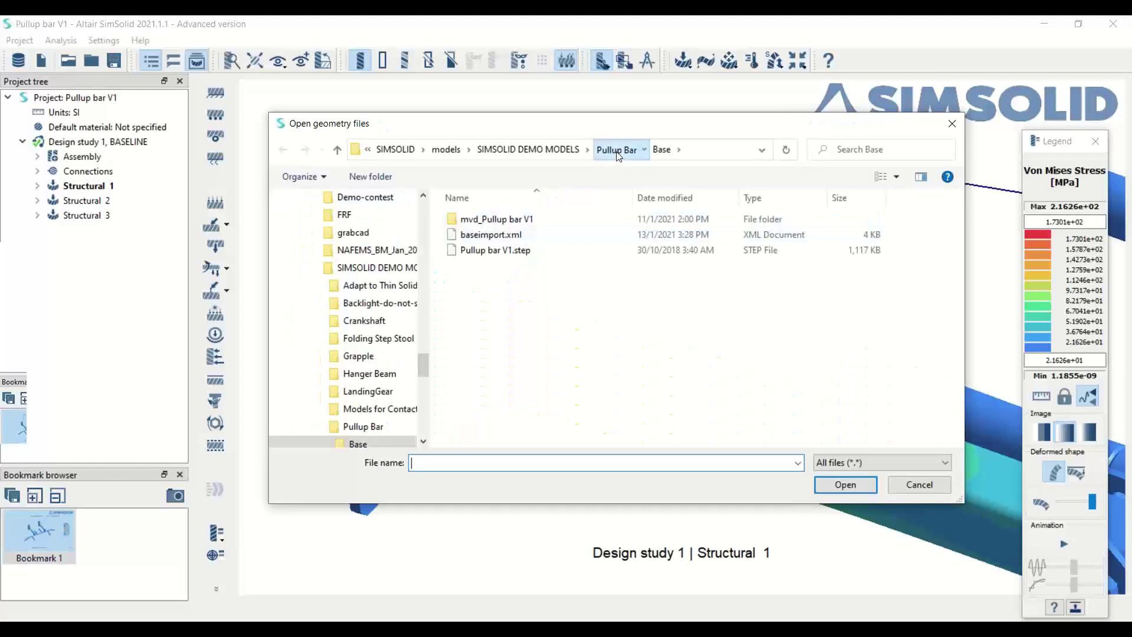
left_click(617, 155)
double_click(495, 235)
left_click(519, 236)
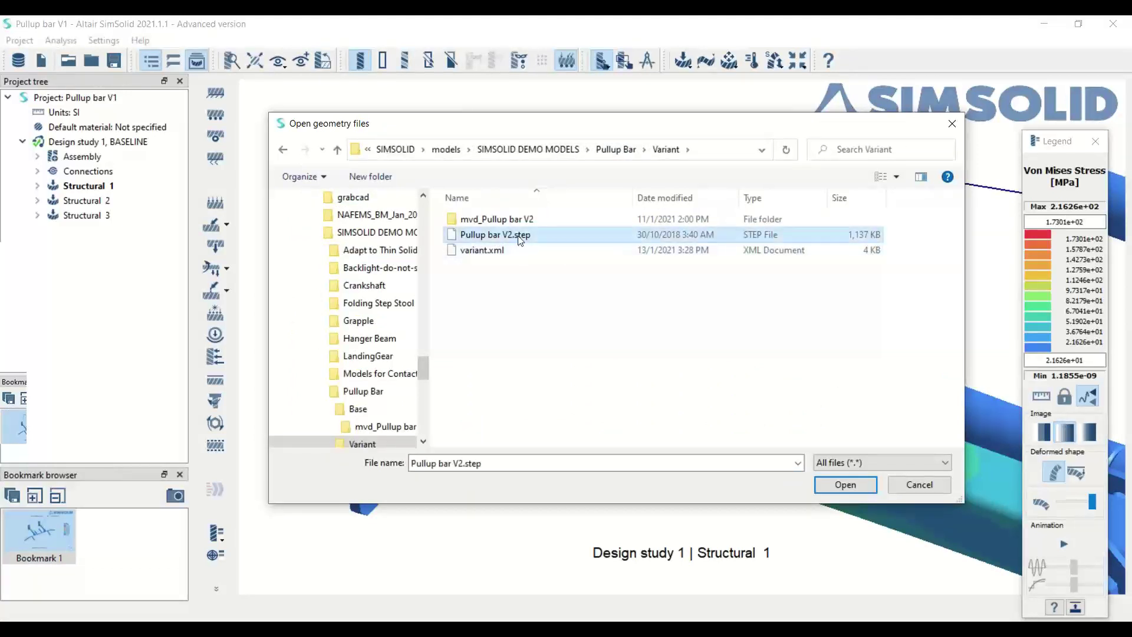
left_click(845, 484)
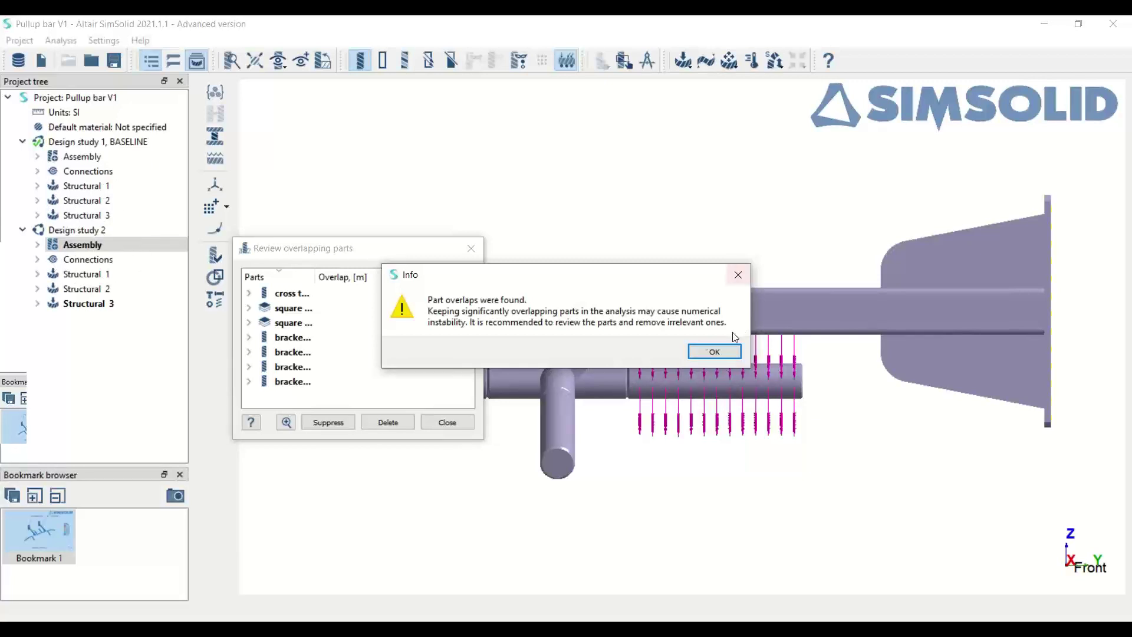
Dismiss the overlap warnings and create connections with 0.001 m gap and penetration tolerances.
left_click(706, 351)
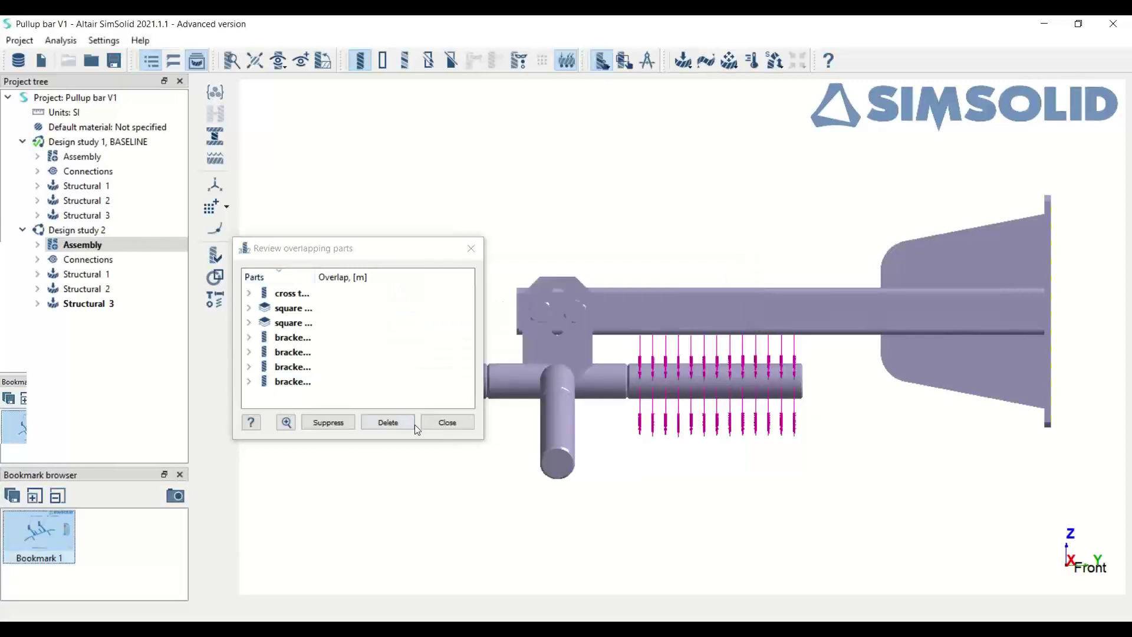
left_click(447, 422)
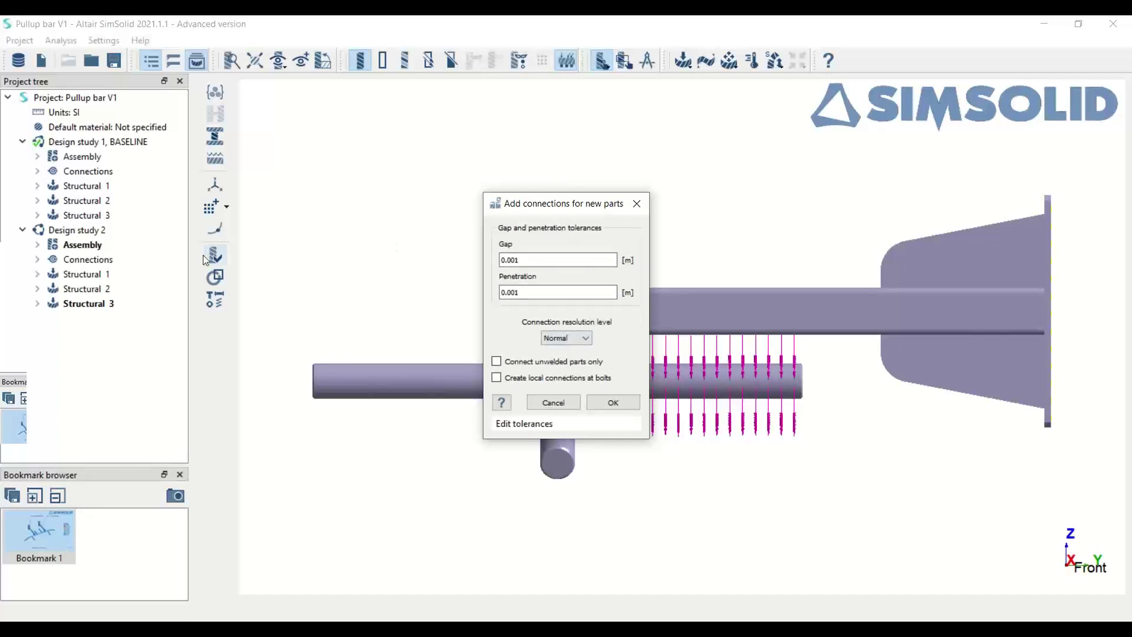
left_click(38, 260)
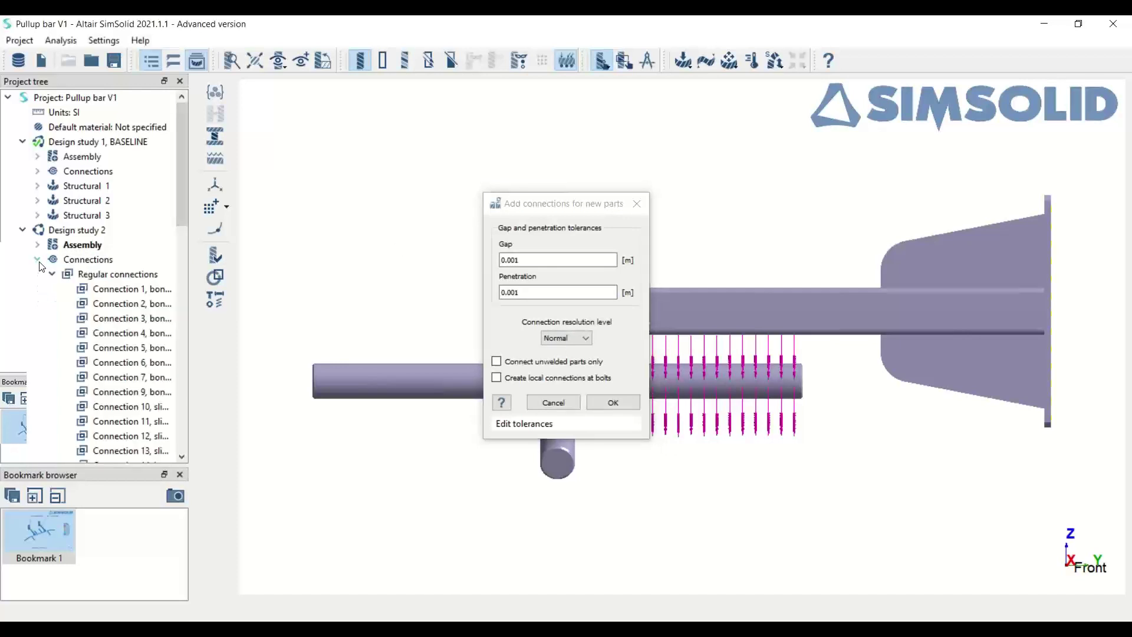
left_click(38, 259)
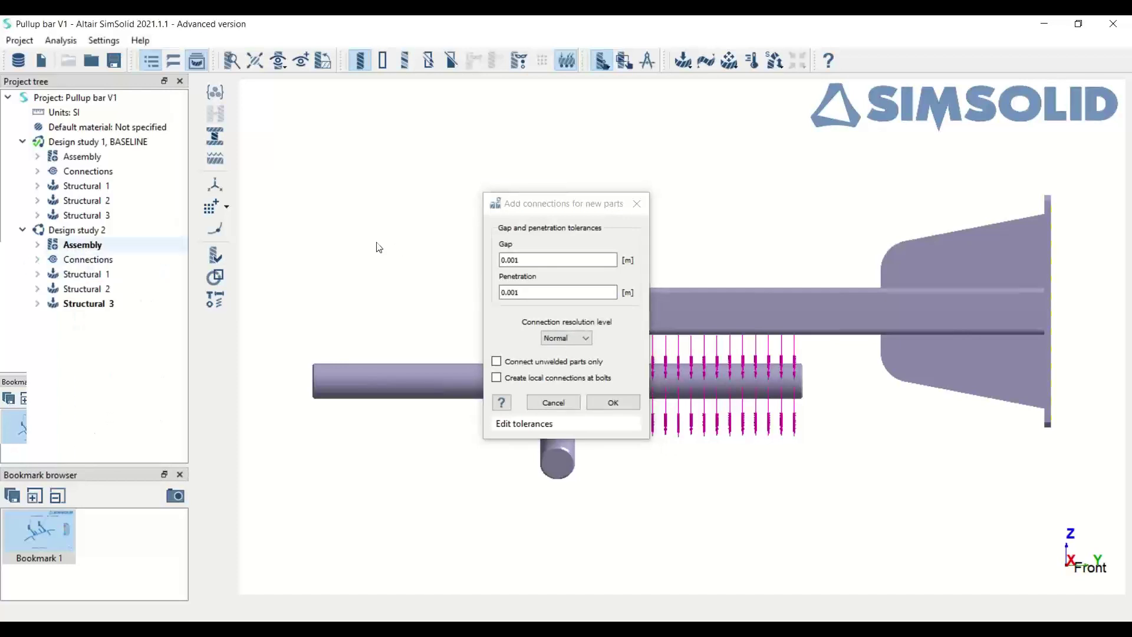
left_click_drag(736, 278, 879, 385)
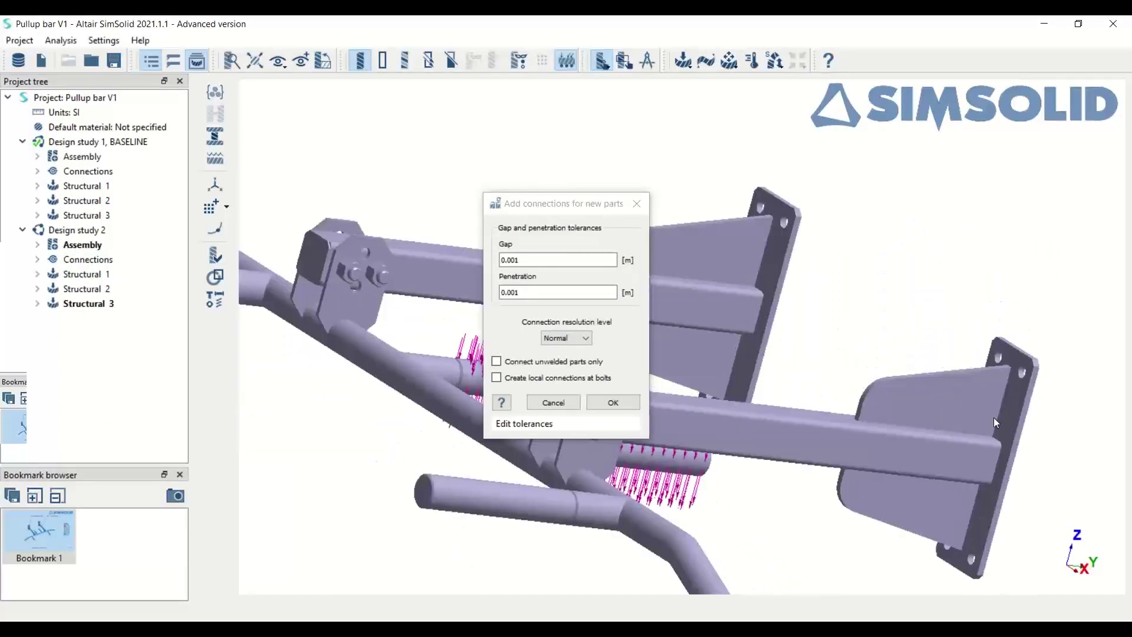
left_click_drag(776, 389, 872, 430)
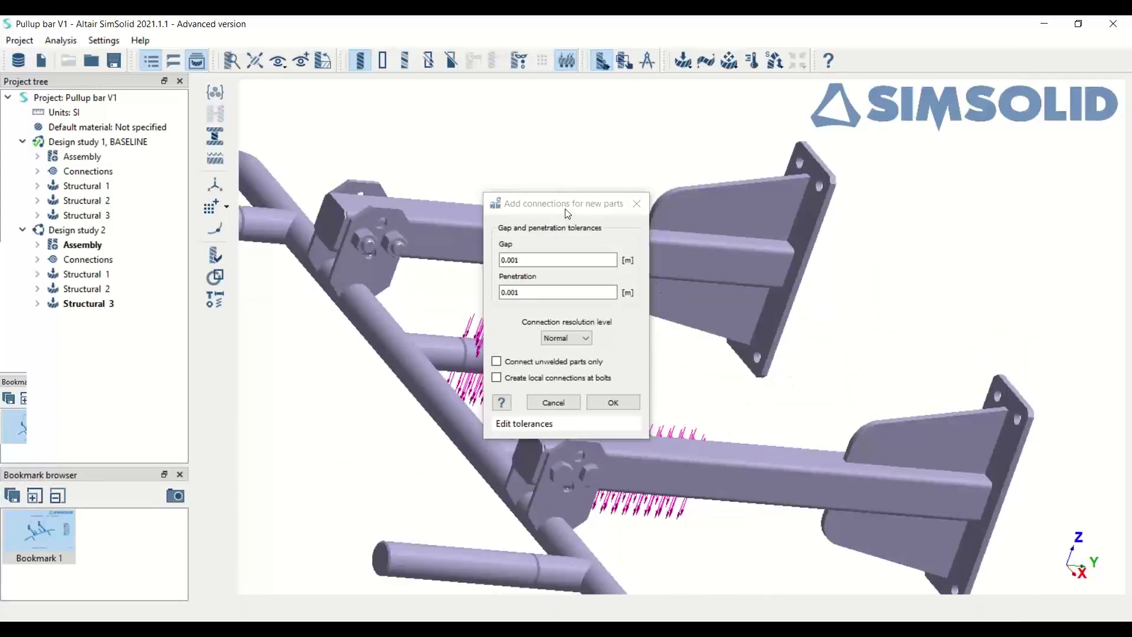
left_click_drag(567, 212, 589, 179)
left_click(635, 369)
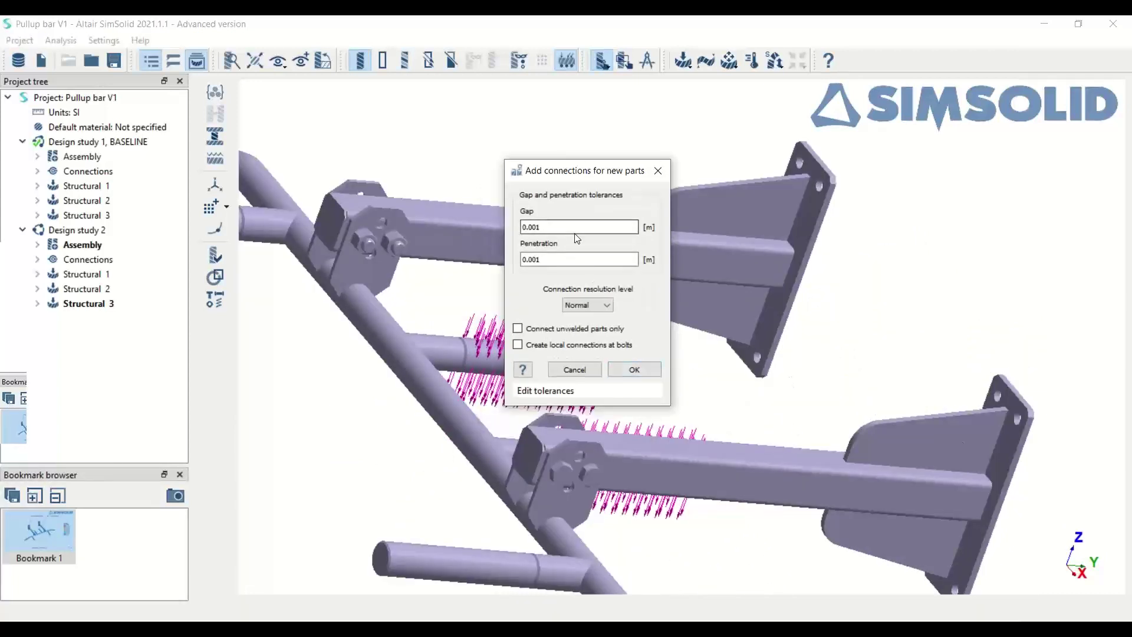
left_click(635, 369)
Highlight the regular connections on the model, then expand Design study 2's assembly parts.
right_click_drag(637, 370, 511, 268)
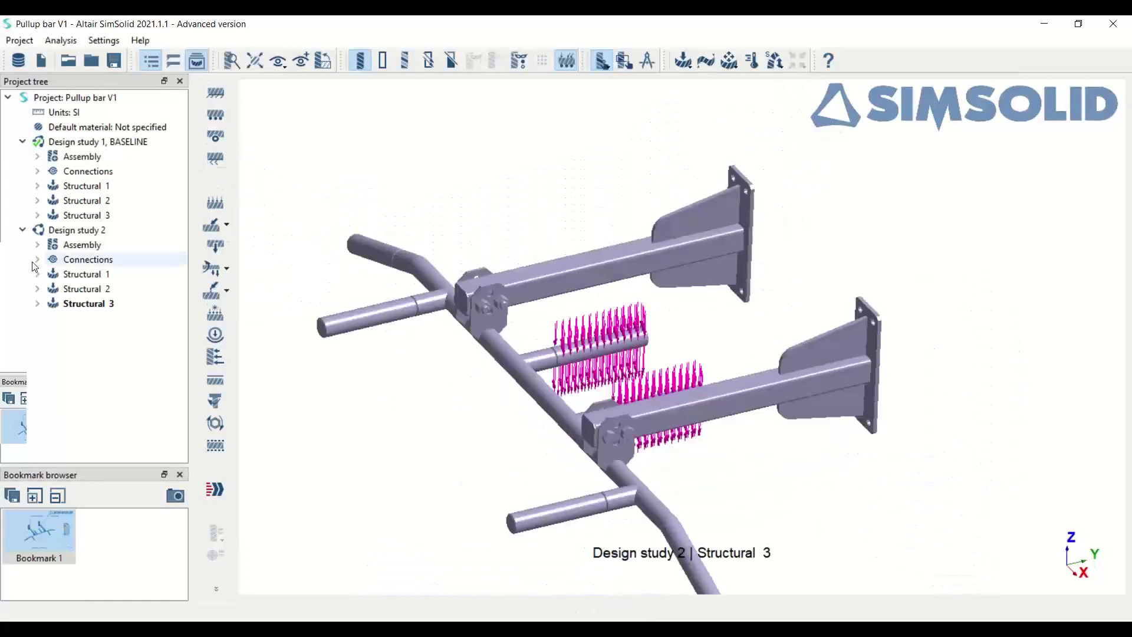
double_click(88, 260)
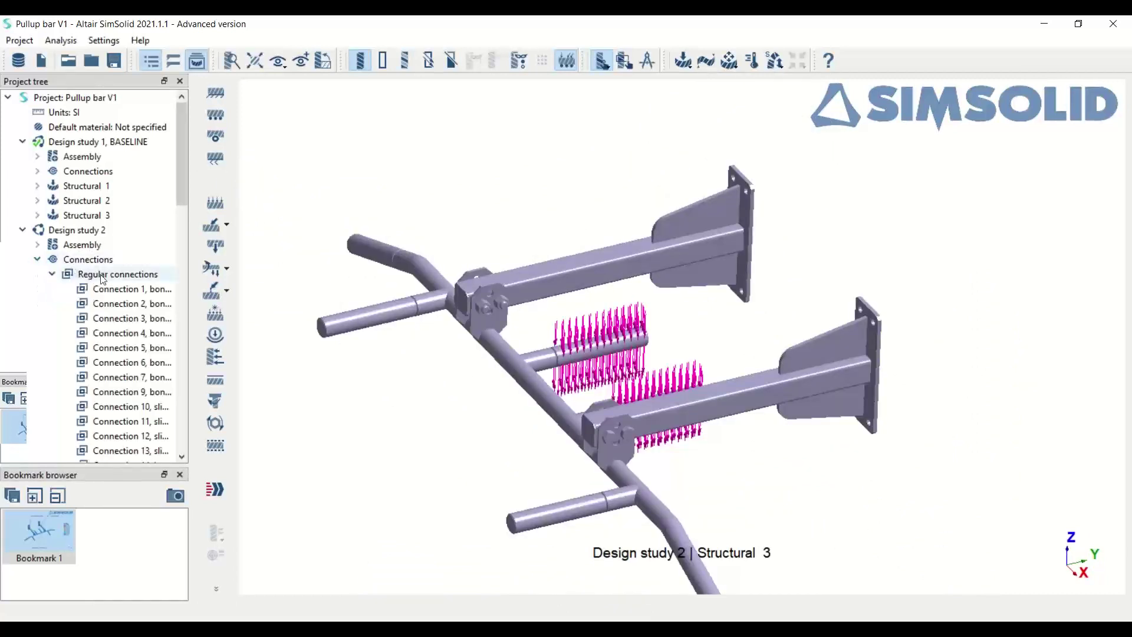
right_click(102, 275)
left_click(94, 274)
scroll(729, 215, "up", 5)
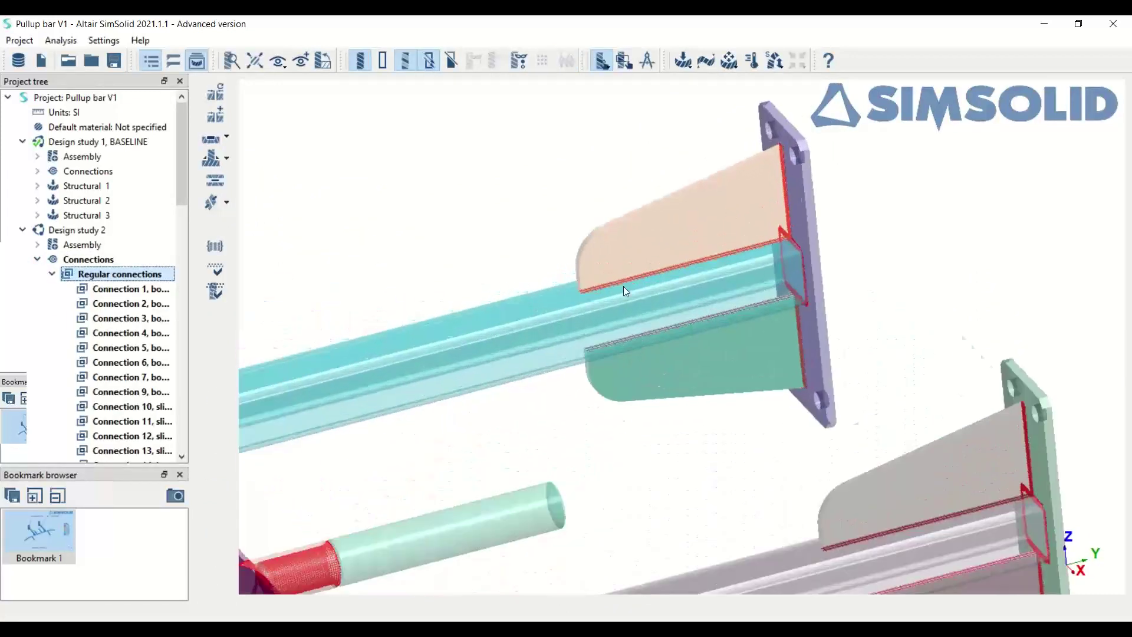
scroll(739, 265, "down", 3)
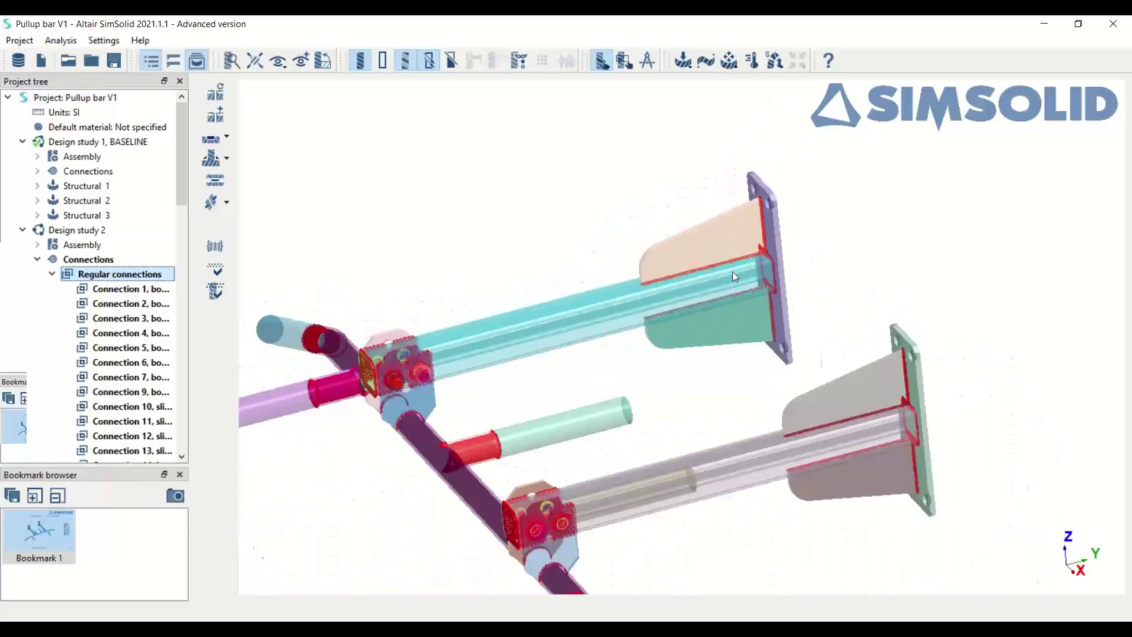
left_click(37, 259)
left_click(37, 245)
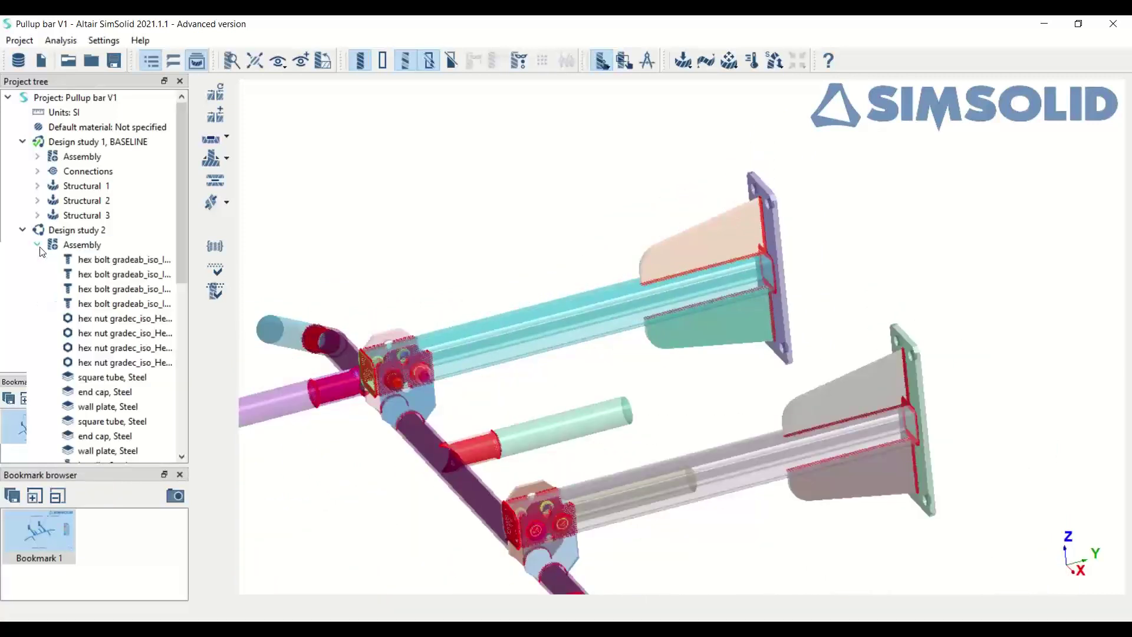
left_click(88, 246)
right_click(90, 247)
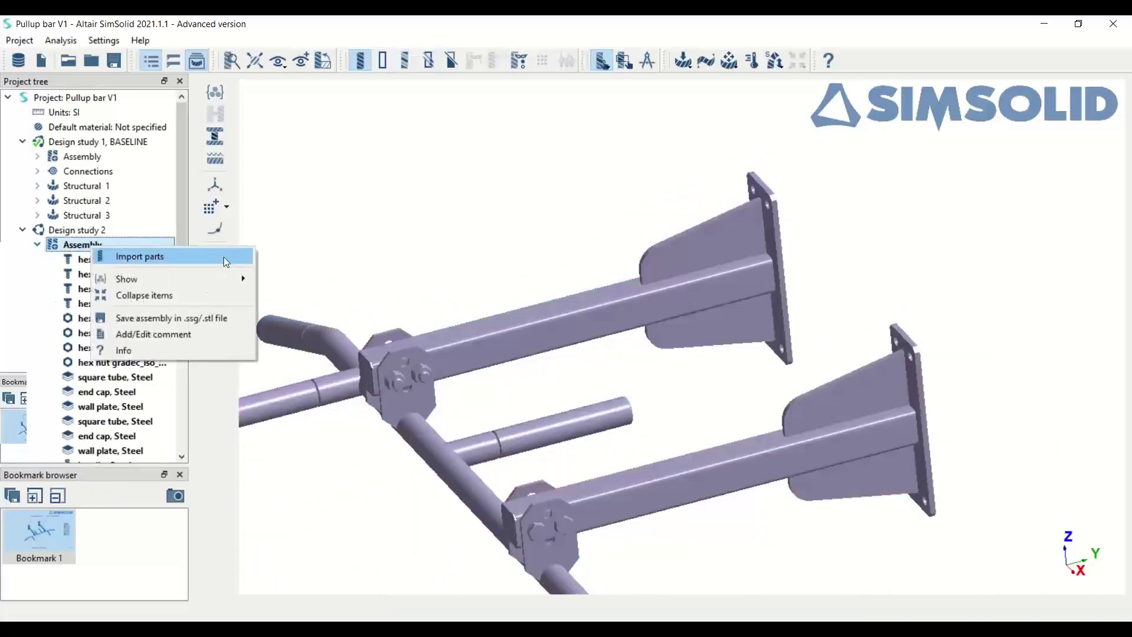
Assign generic Steel to the four gusset plates that had no material.
mouse_move(232, 281)
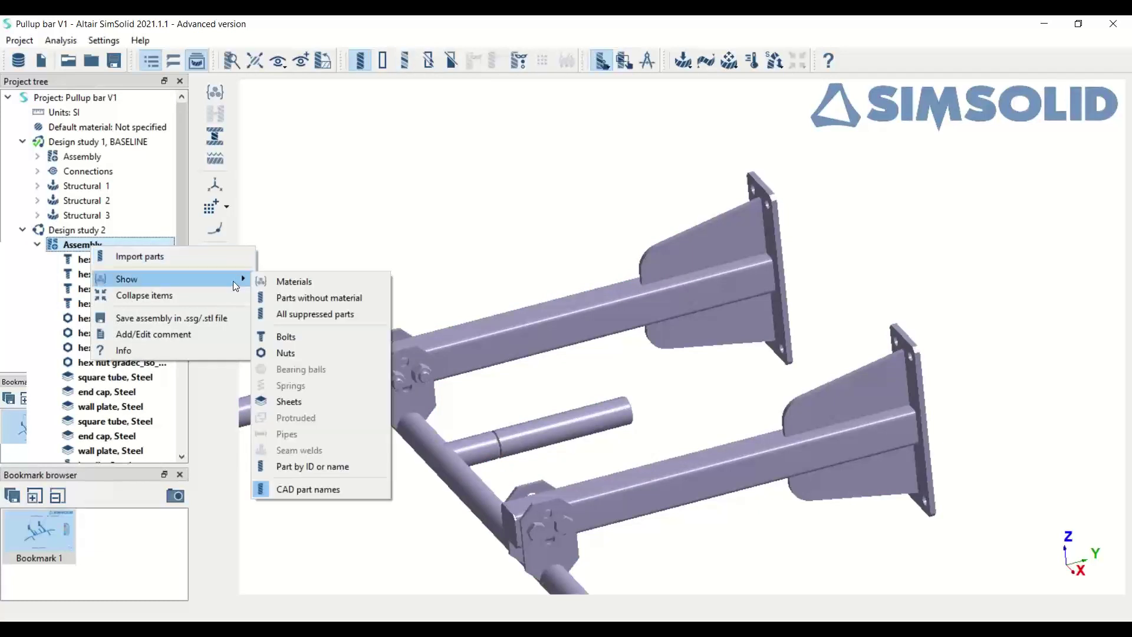
left_click(339, 298)
left_click_drag(658, 384, 637, 261)
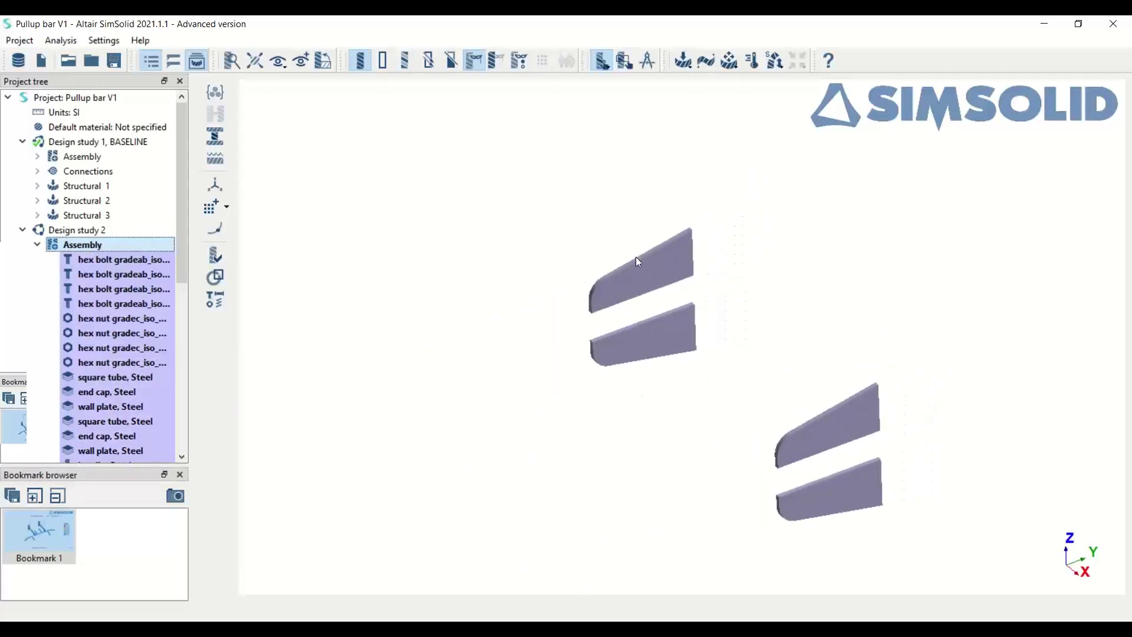
left_click_drag(571, 399, 659, 283)
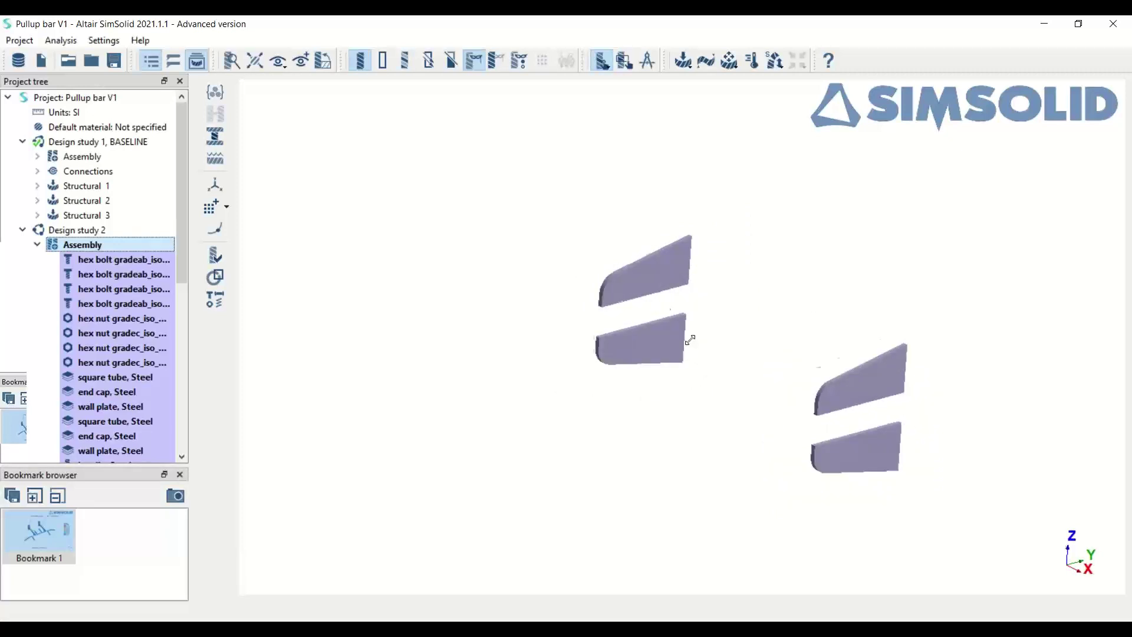
left_click_drag(690, 340, 619, 312)
left_click_drag(535, 202, 950, 514)
left_click(215, 93)
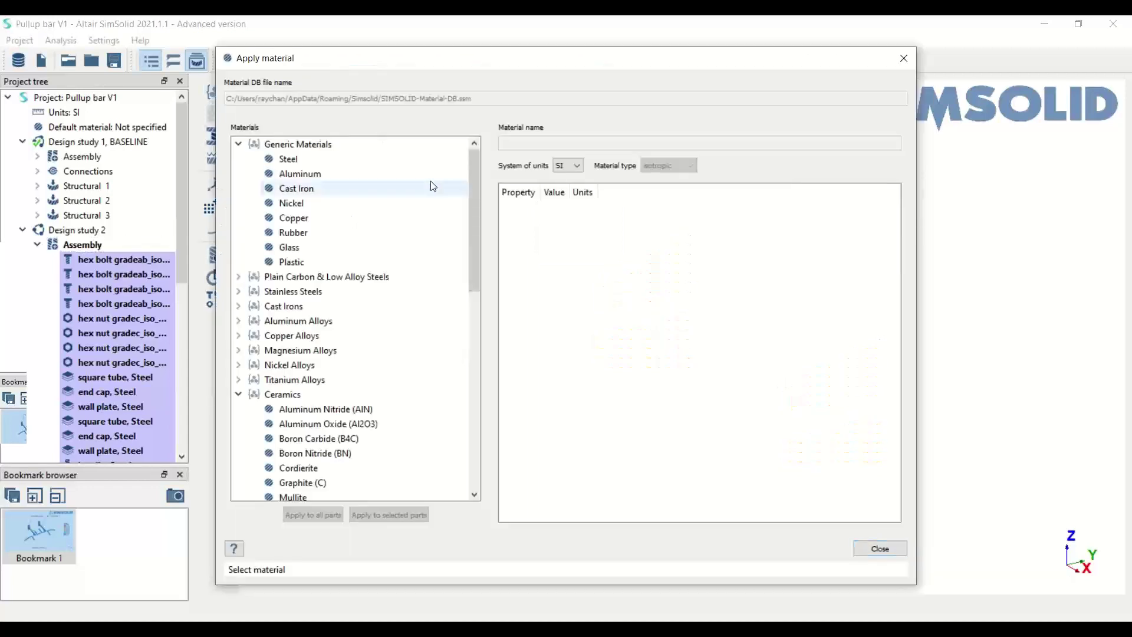
left_click(289, 159)
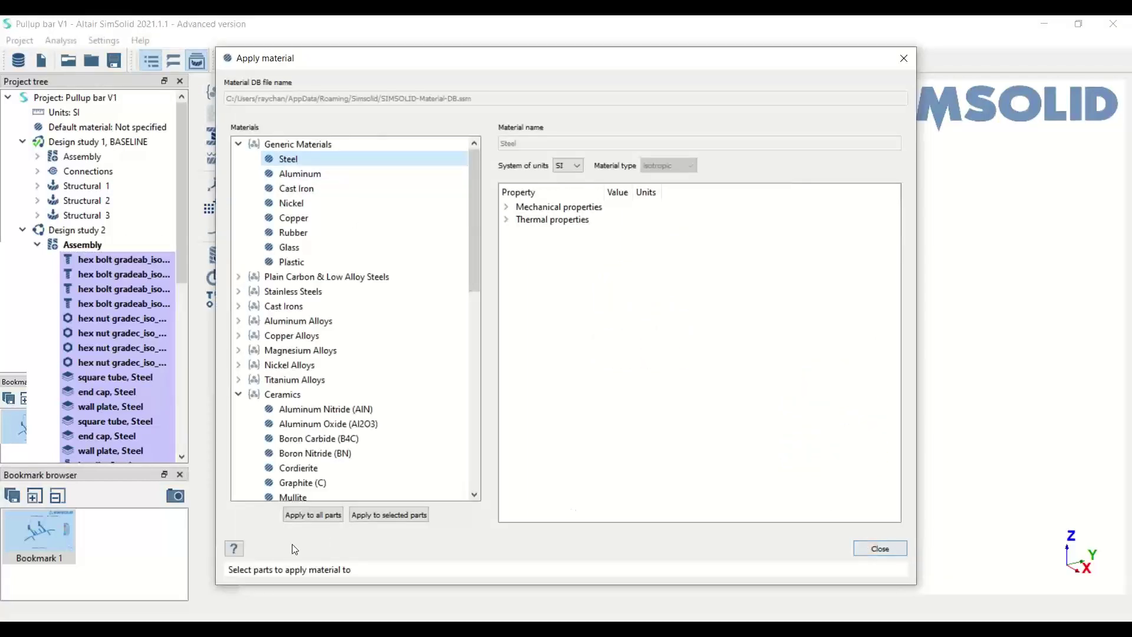
left_click(405, 518)
left_click(879, 547)
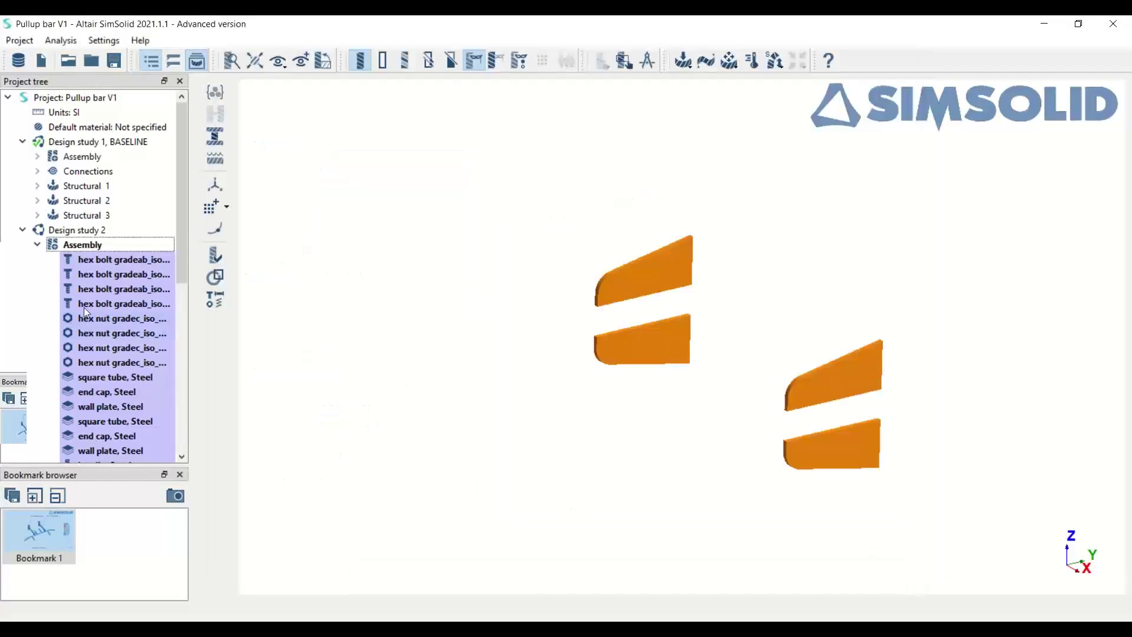
Check the assembly's materials list shows only Steel, then collapse the Assembly node.
right_click(100, 242)
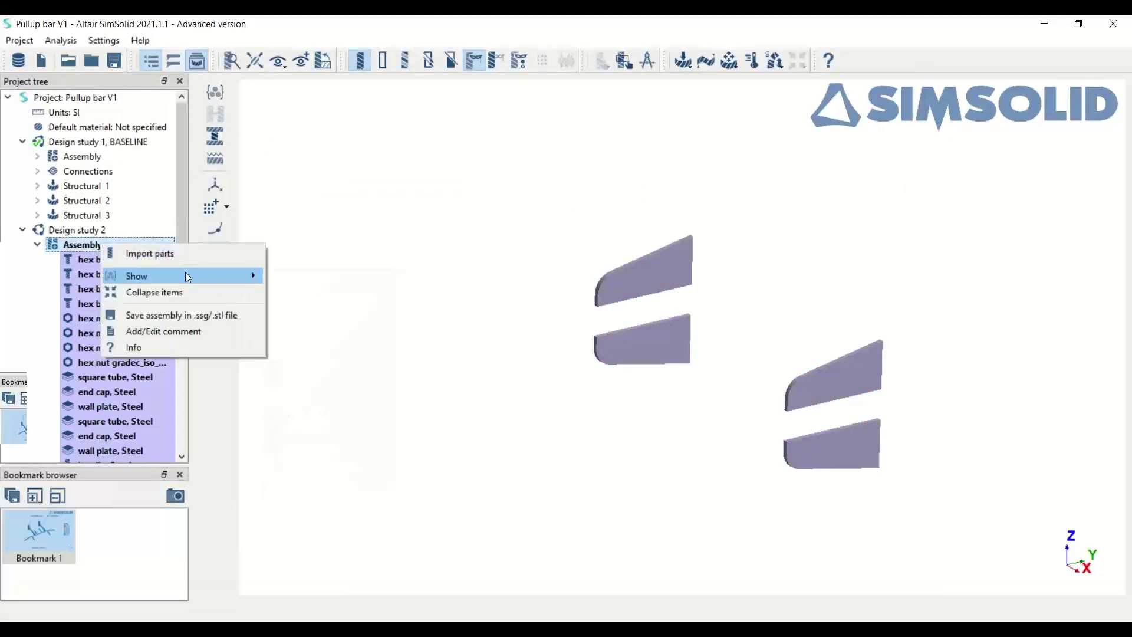
mouse_move(186, 275)
left_click(338, 300)
right_click(76, 245)
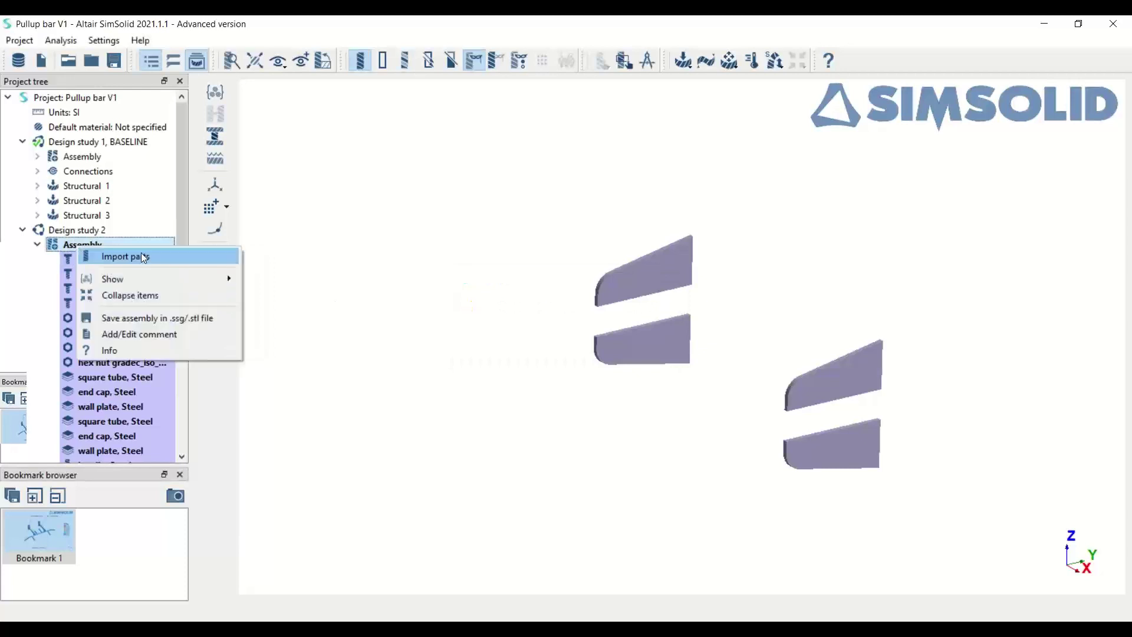
mouse_move(151, 276)
left_click(310, 278)
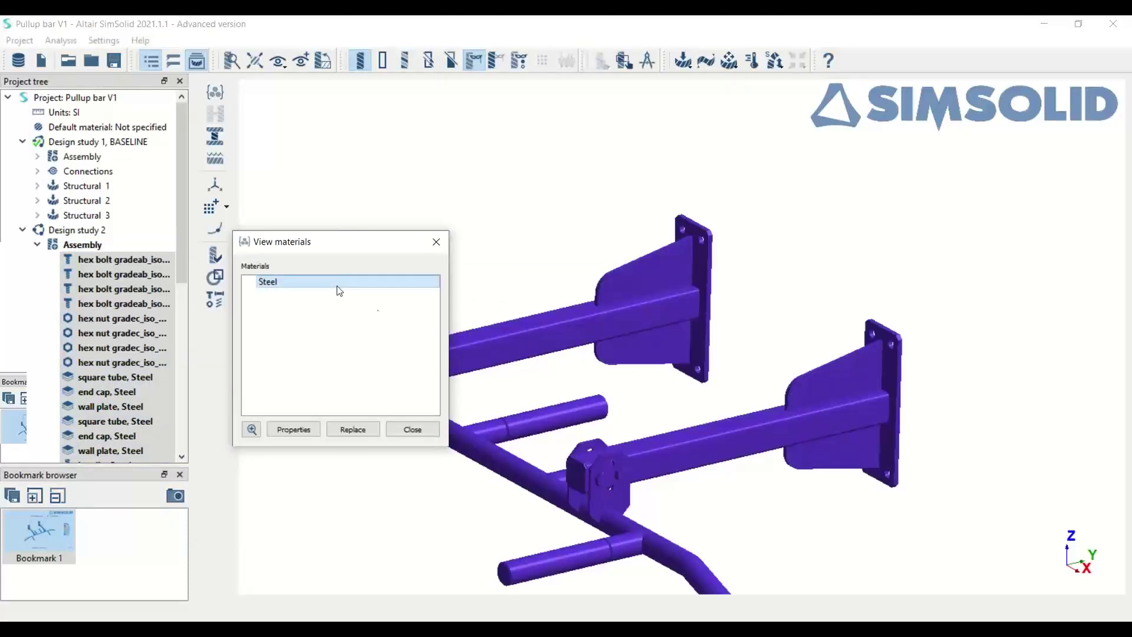
left_click(415, 429)
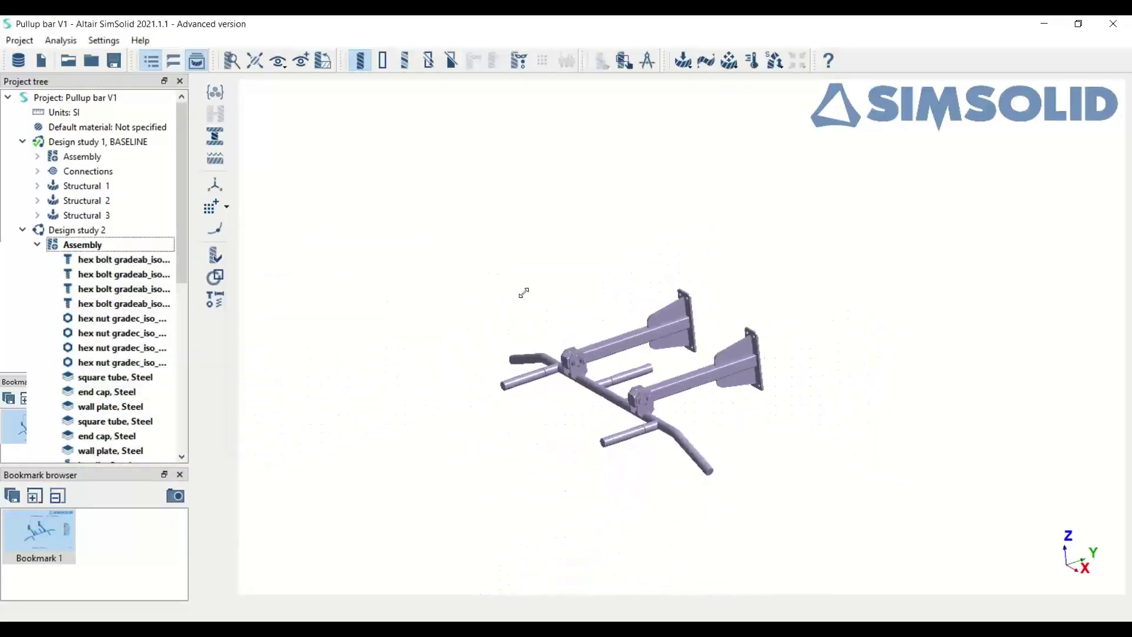
scroll(534, 296, "up", 2)
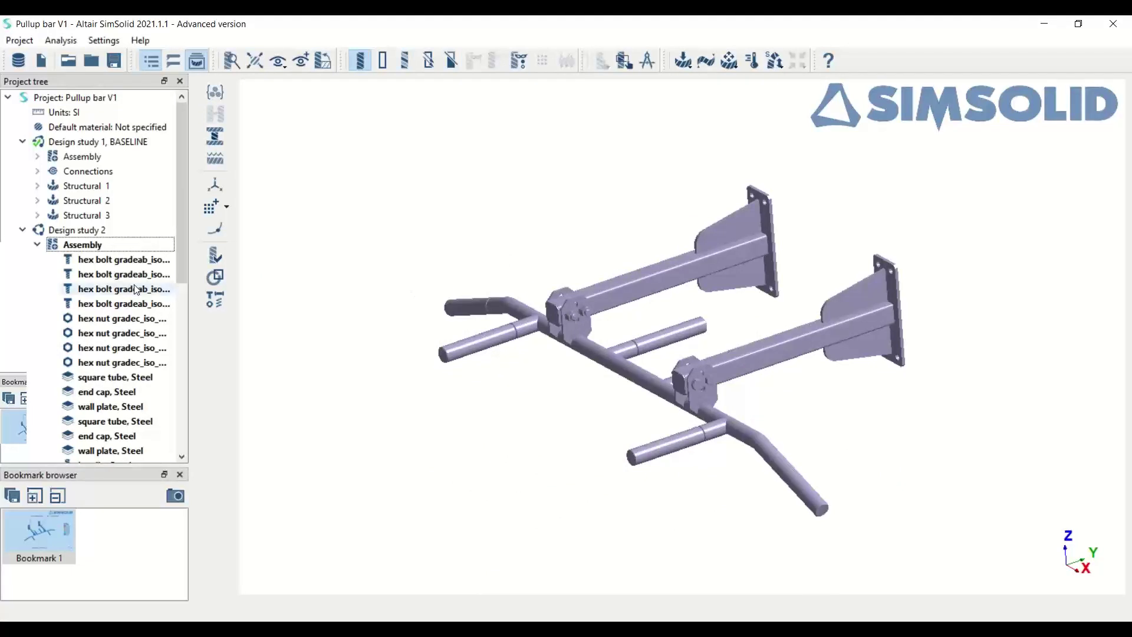
left_click(38, 245)
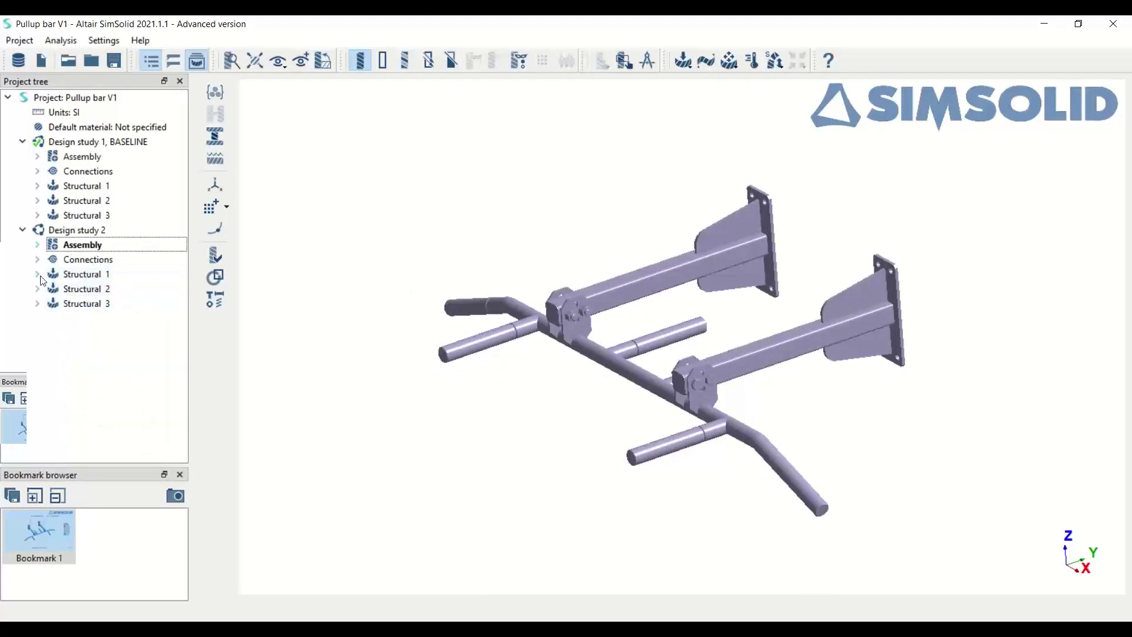
Review the constraints and loads of Structural 1, 2 and 3 in Design study 2.
left_click(59, 274)
left_click(126, 333)
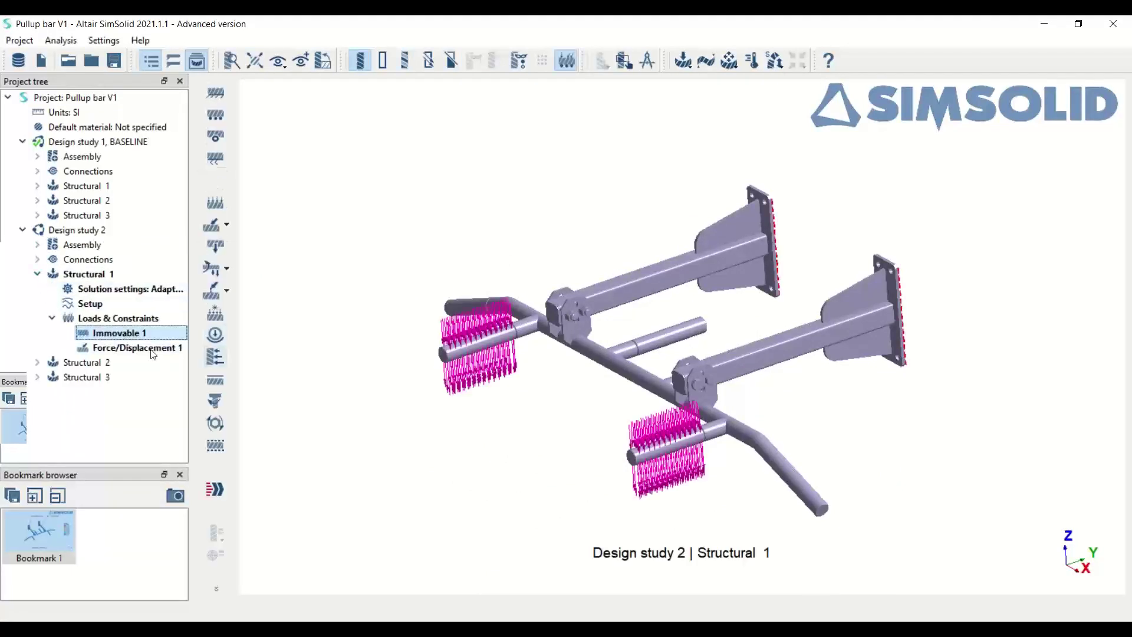
left_click(37, 362)
left_click(115, 421)
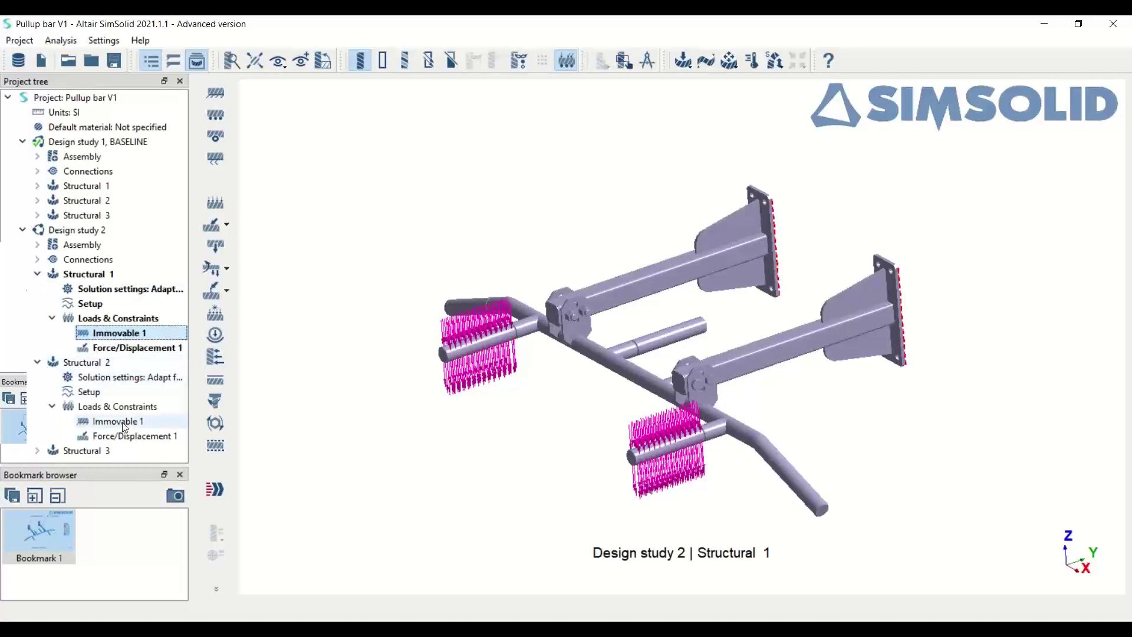
left_click(103, 451)
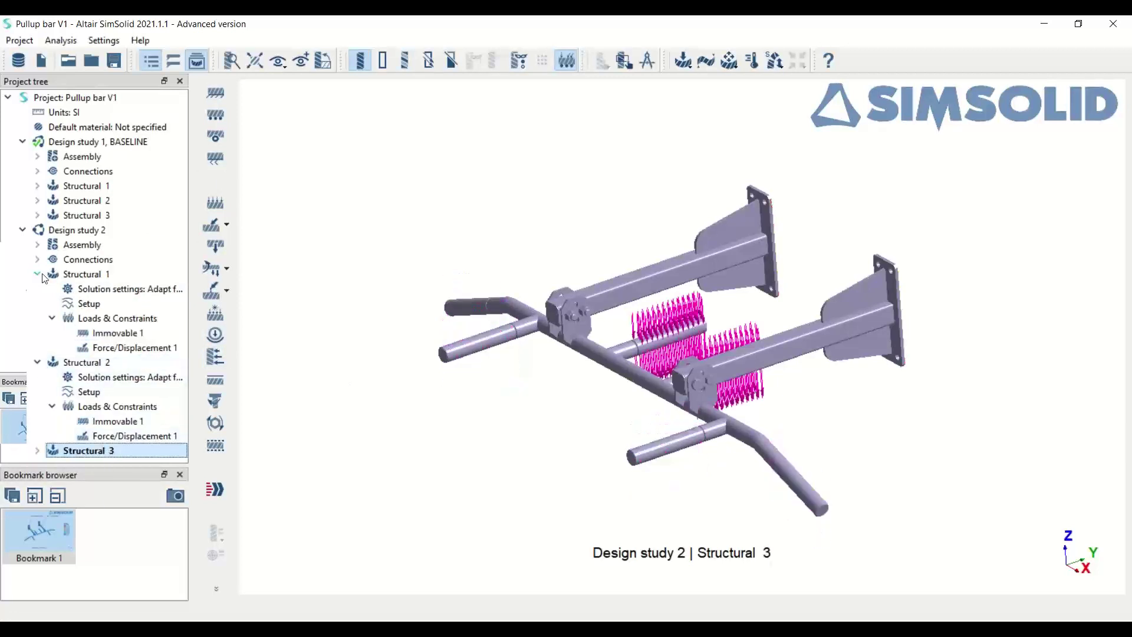
Solve all three load cases of Design study 2.
left_click(93, 231)
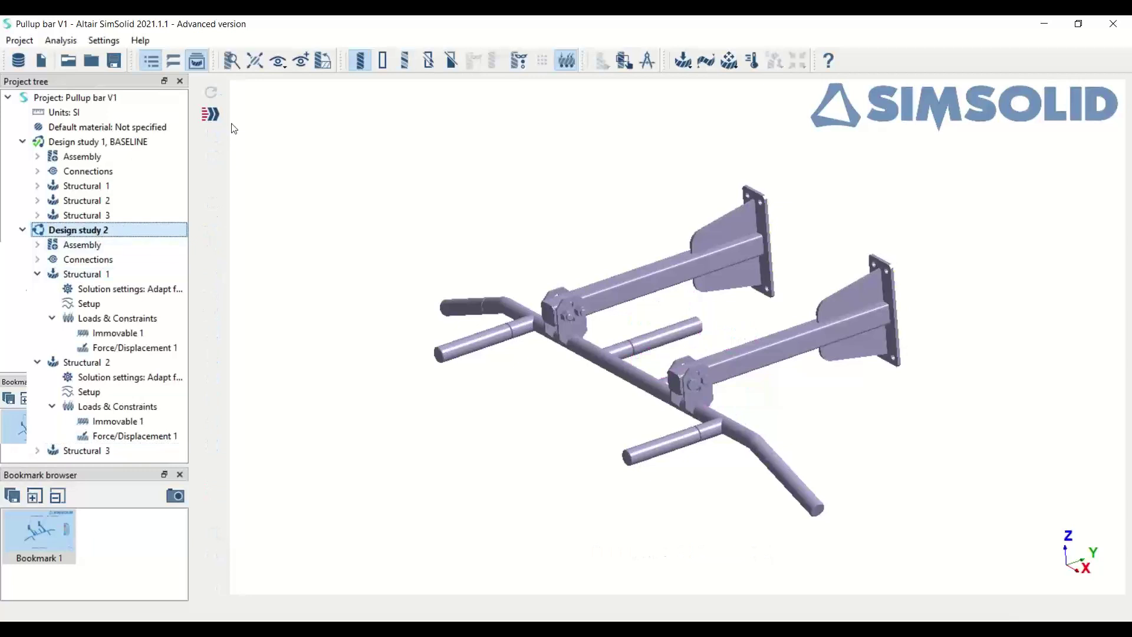
left_click(211, 113)
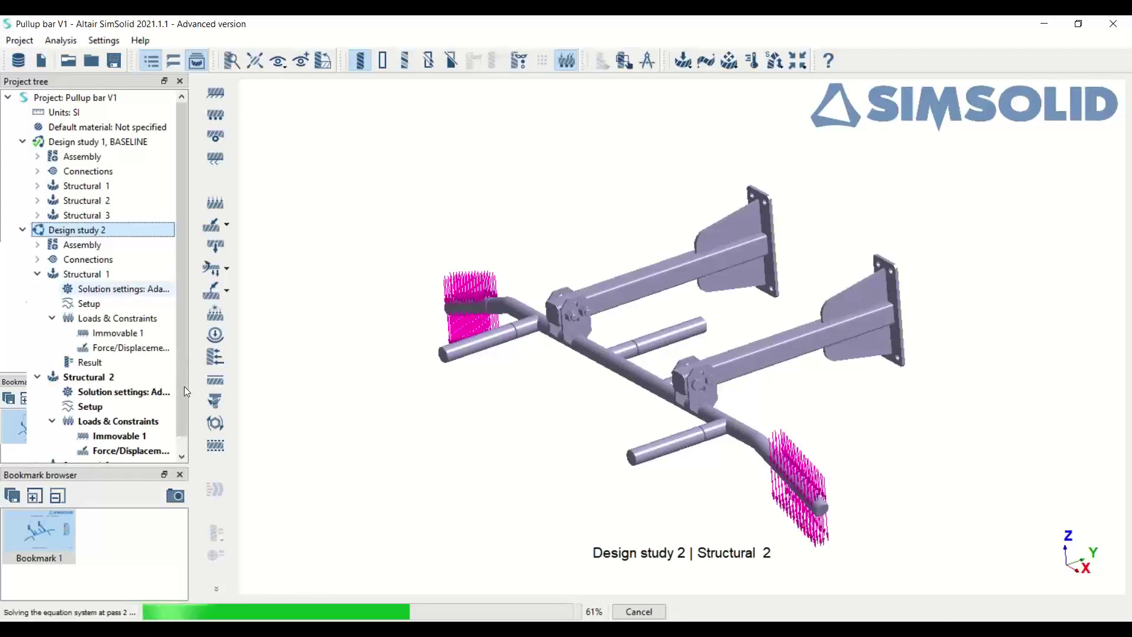
scroll(183, 387, "down", 1)
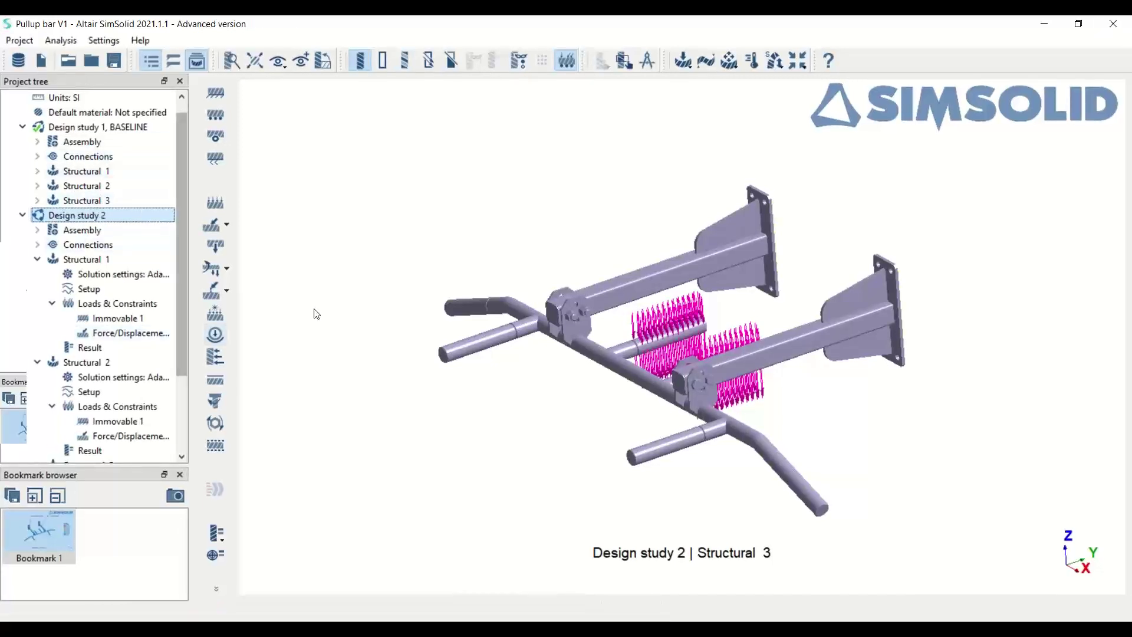
scroll(179, 291, "down", 3)
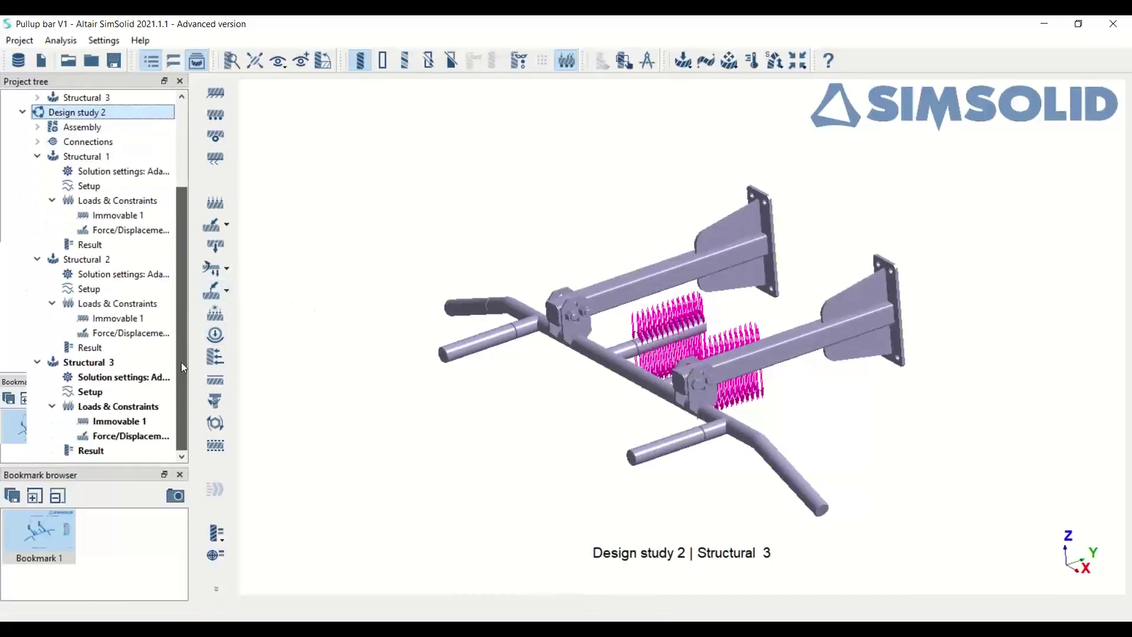
scroll(181, 362, "up", 3)
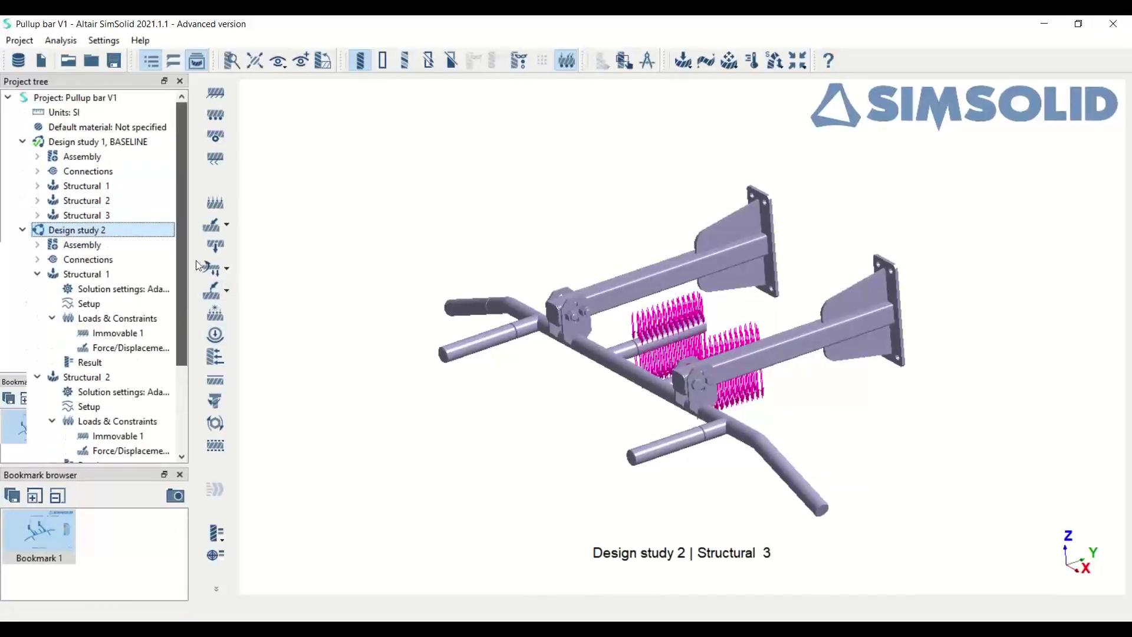
Compare Design study 2 Structural 1 stress (1.3032e+02 MPa) with the baseline's 2.1626e+02 MPa.
left_click(56, 533)
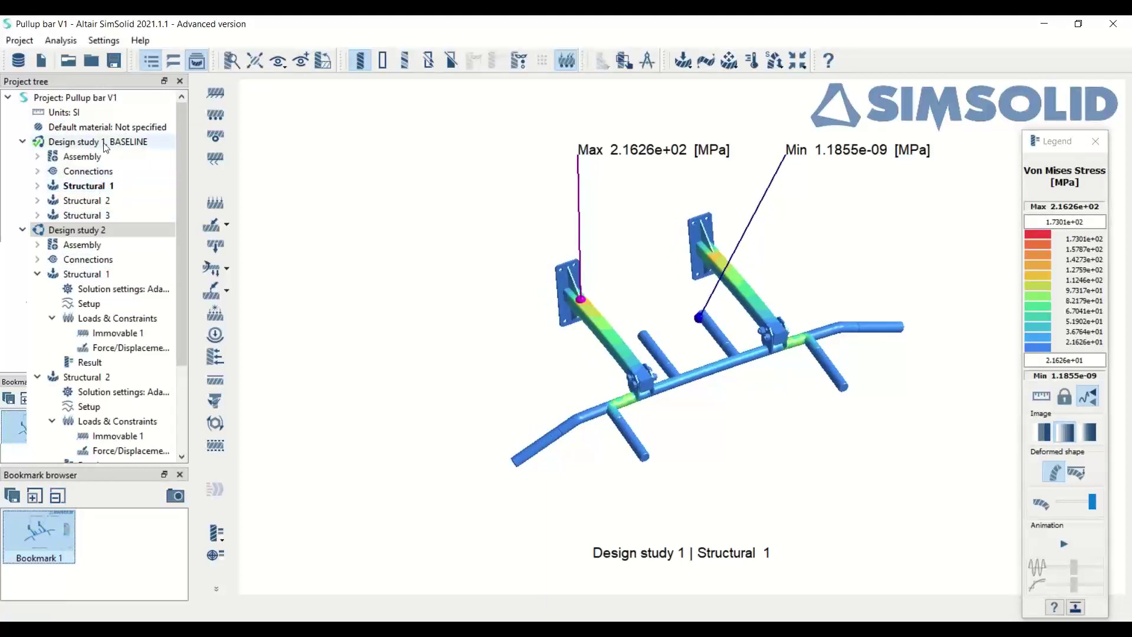
left_click(90, 362)
scroll(588, 281, "up", 5)
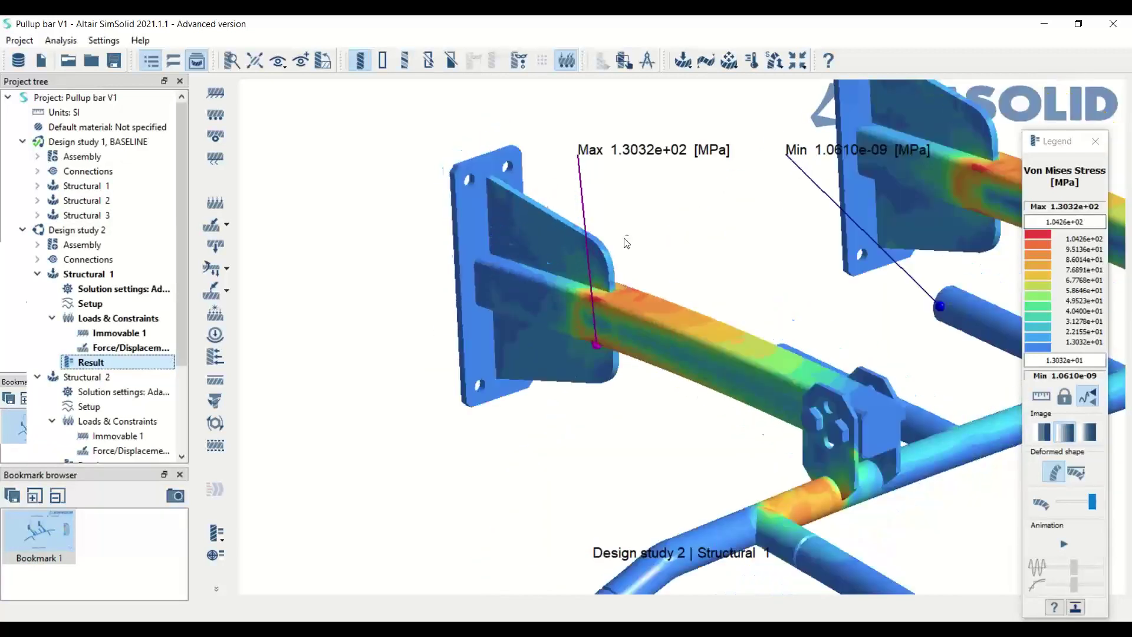
left_click(106, 186)
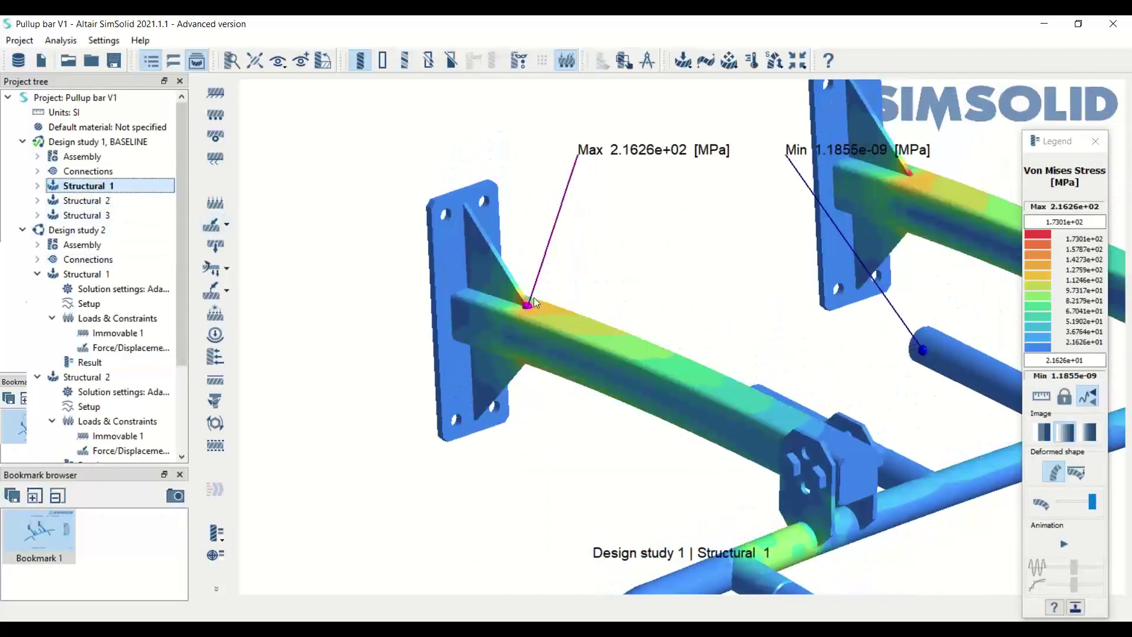
scroll(537, 297, "up", 4)
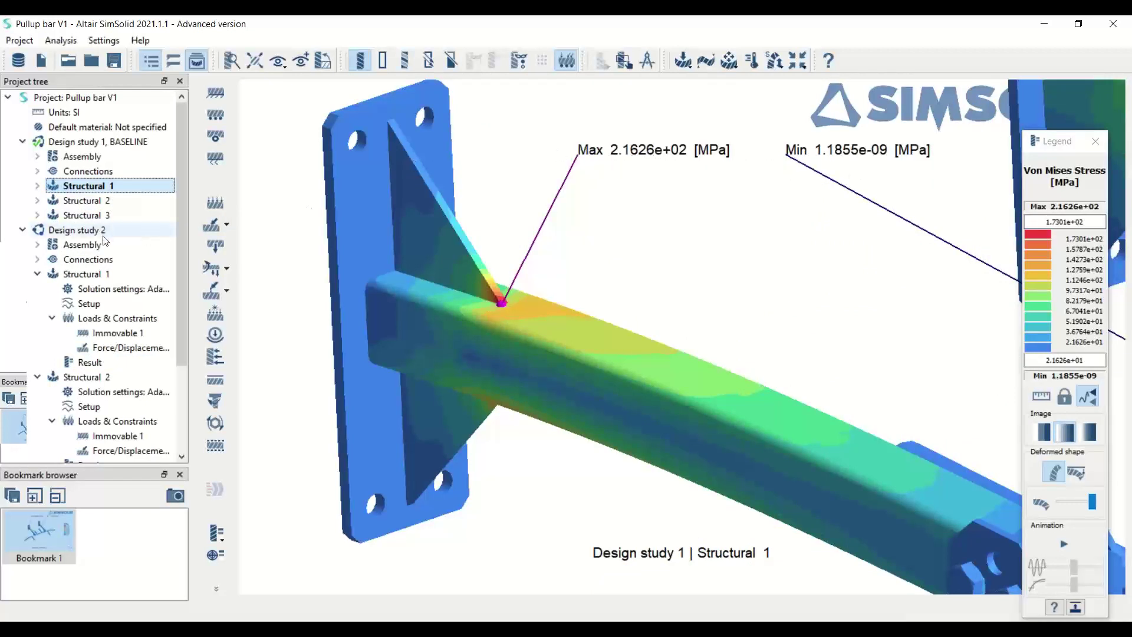
left_click(90, 362)
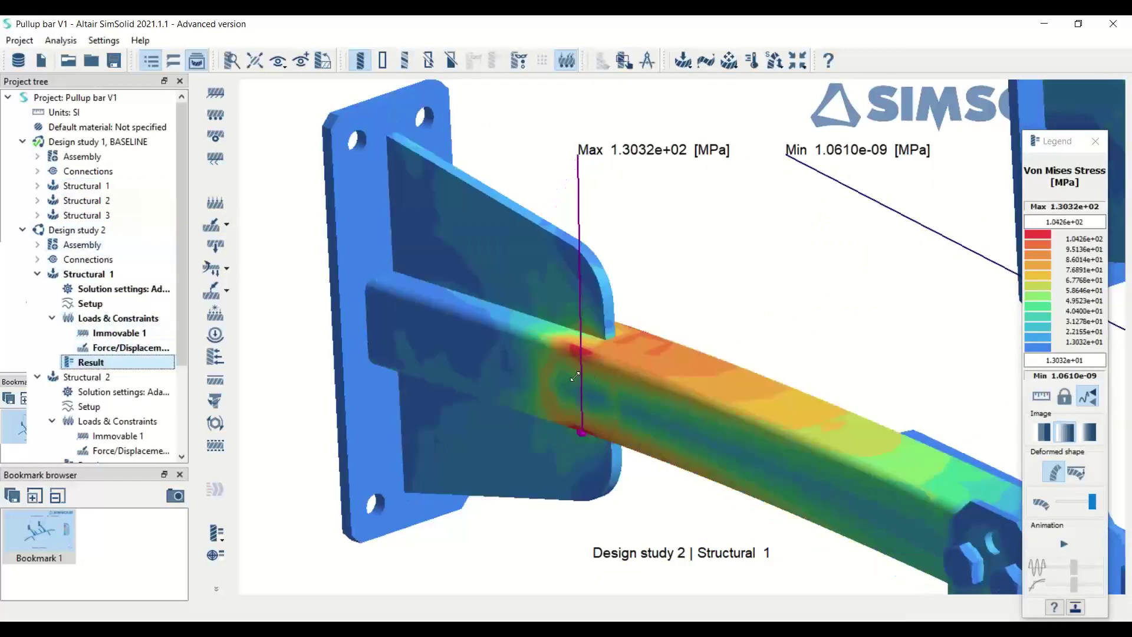
left_click_drag(575, 376, 618, 337)
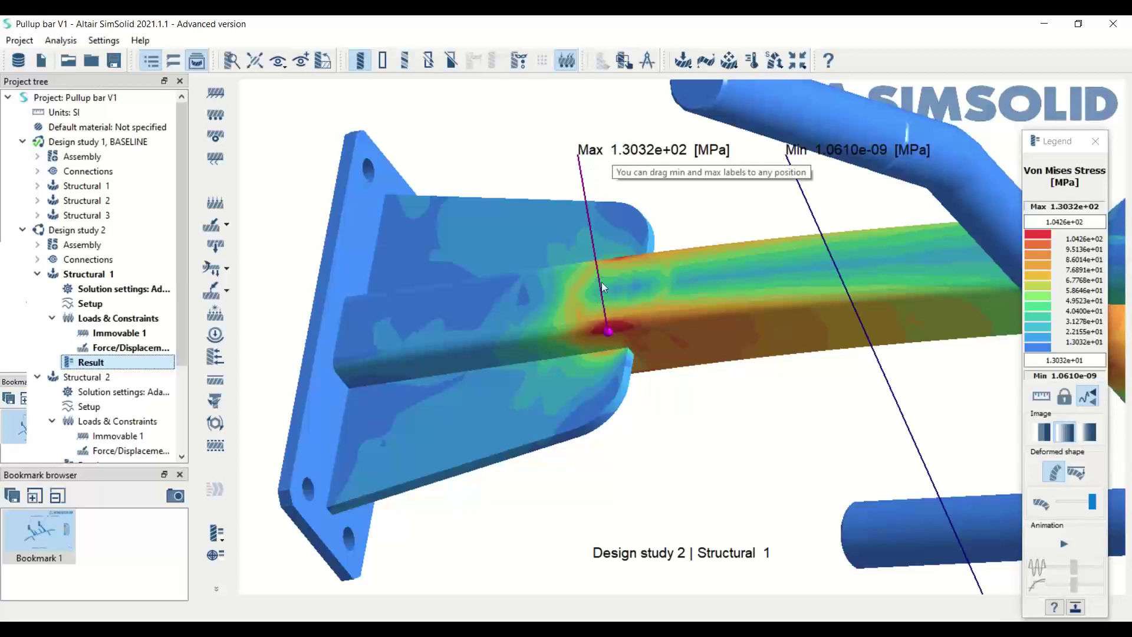
left_click_drag(602, 281, 638, 329)
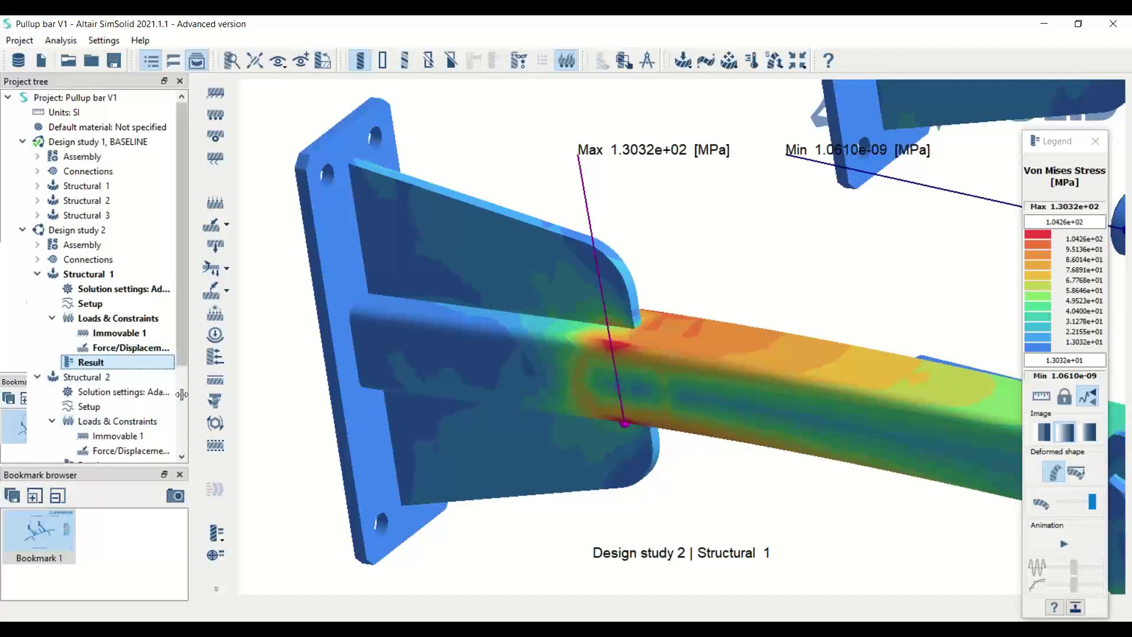
Show Design study 2's Structural 2 Von Mises stress, peaking at 2.0304e+02 MPa.
left_click_drag(181, 342, 179, 372)
left_click(91, 421)
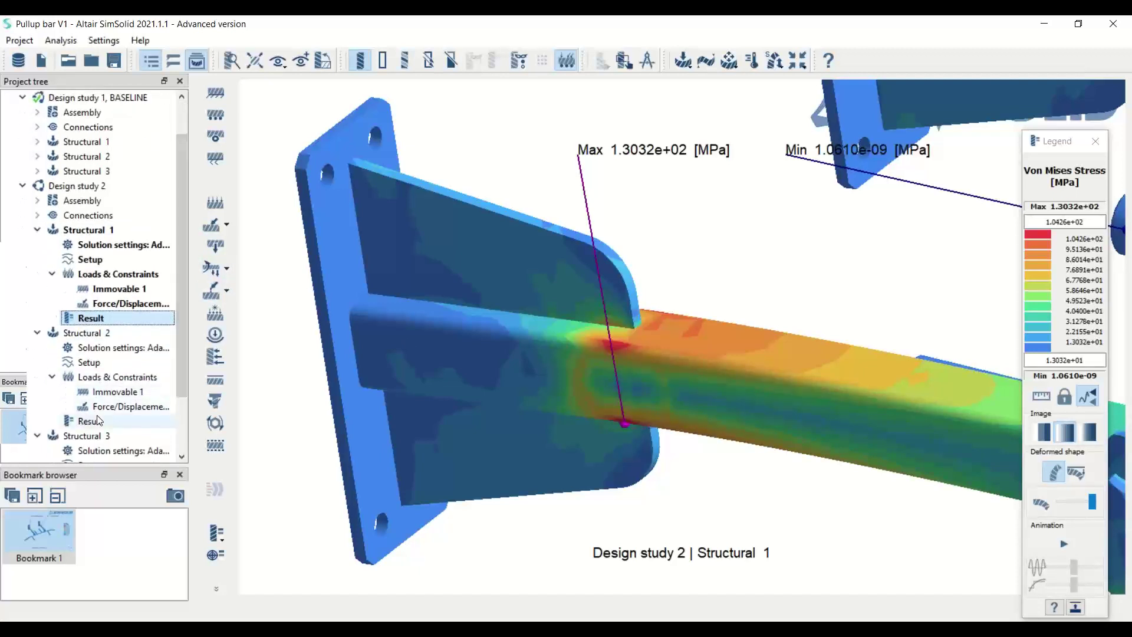
scroll(670, 353, "down", 2)
scroll(670, 354, "down", 4)
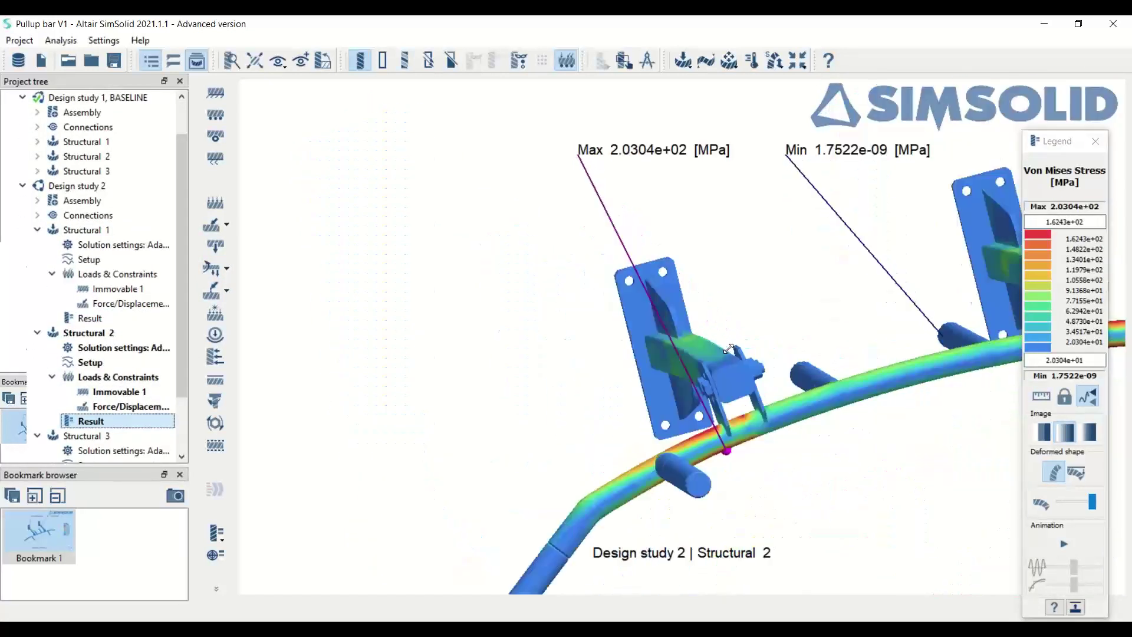
scroll(766, 394, "down", 3)
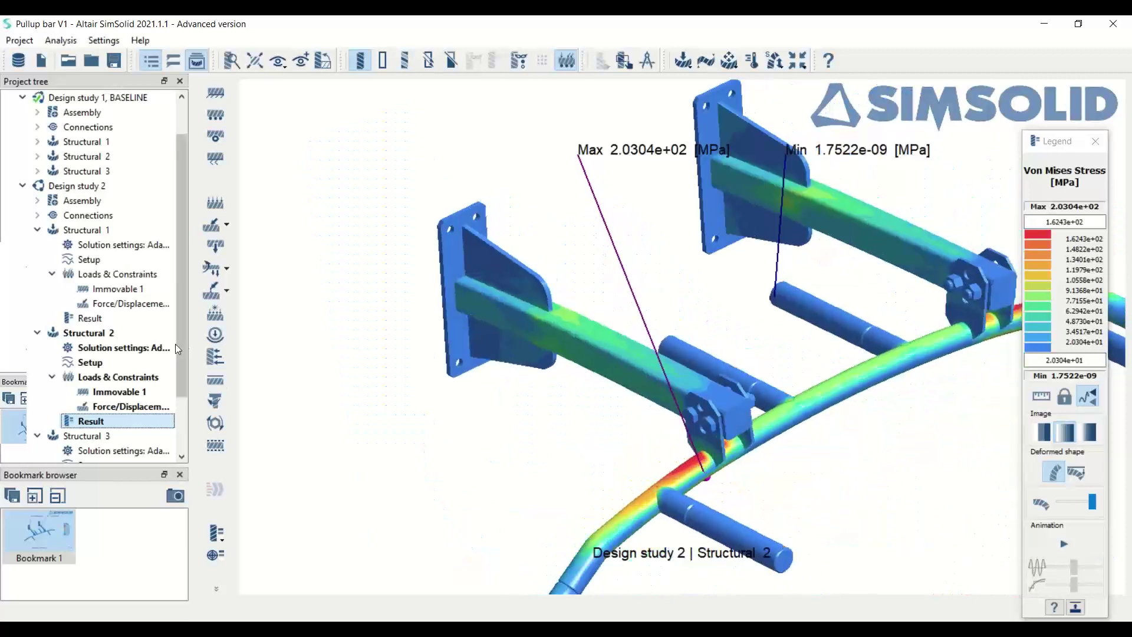
Collapse the Structural 1–3 nodes and return to the plain geometry view.
left_click(39, 333)
left_click(39, 363)
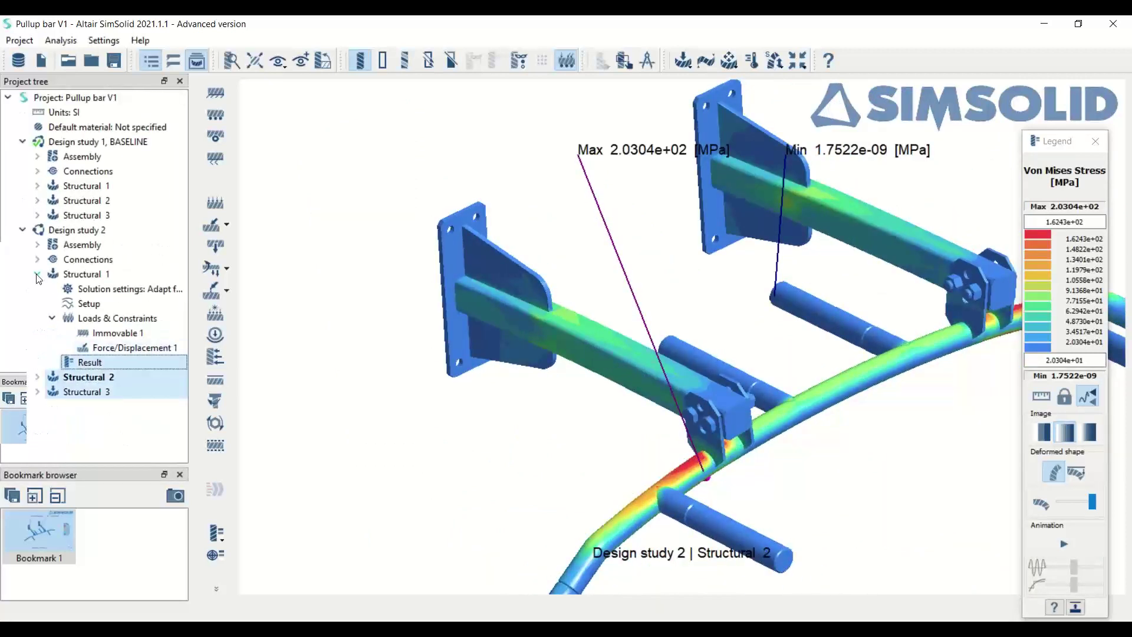
left_click(37, 274)
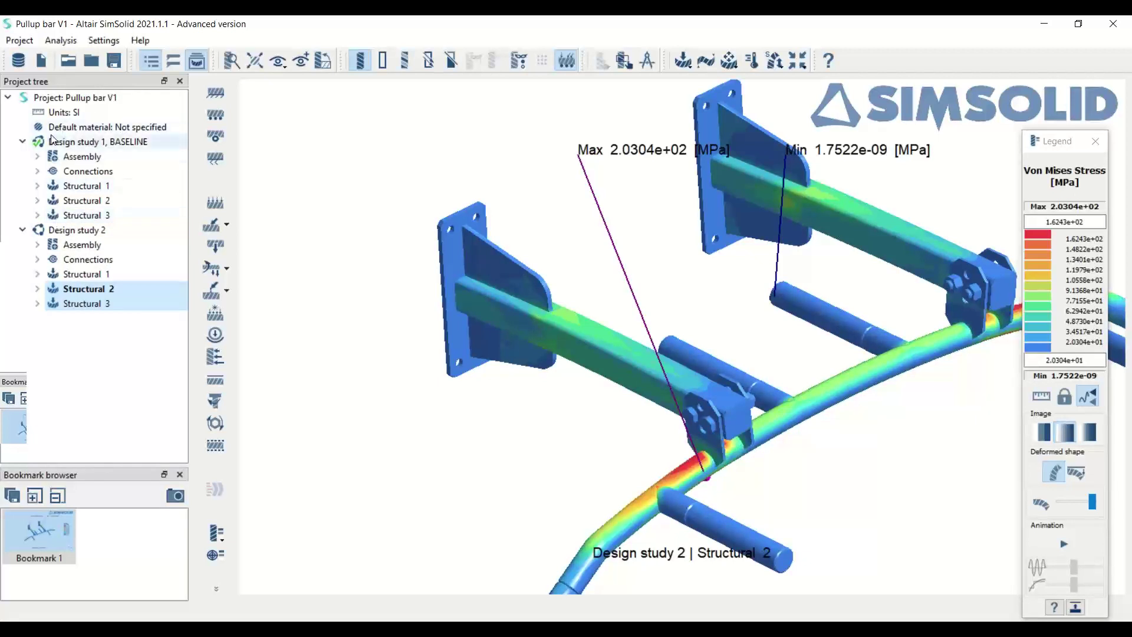
left_click(51, 98)
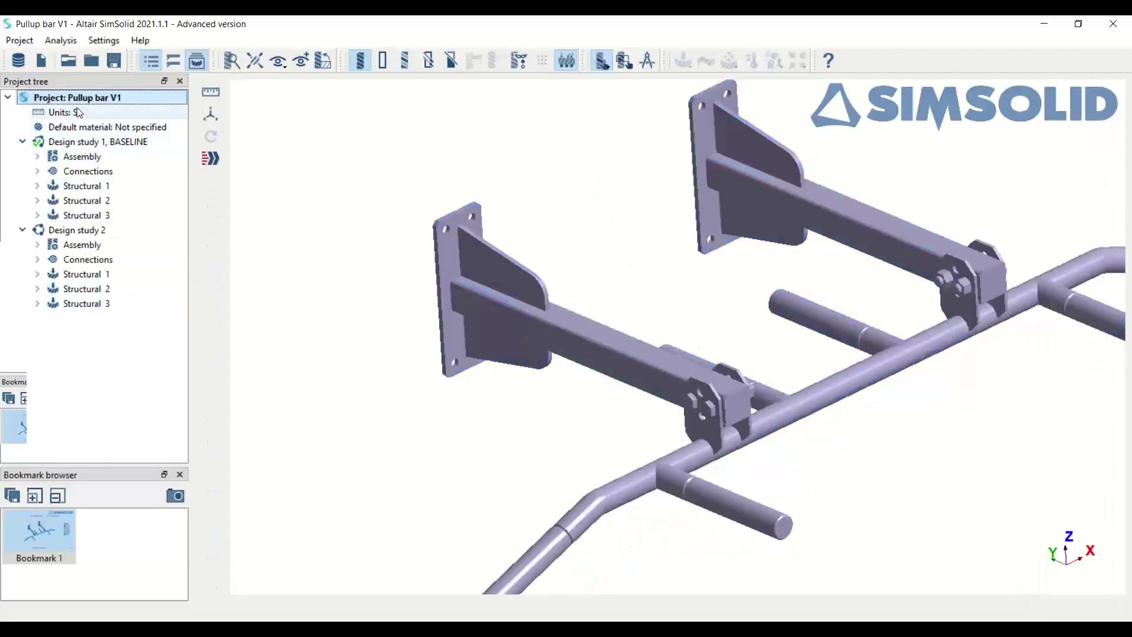
left_click(72, 148)
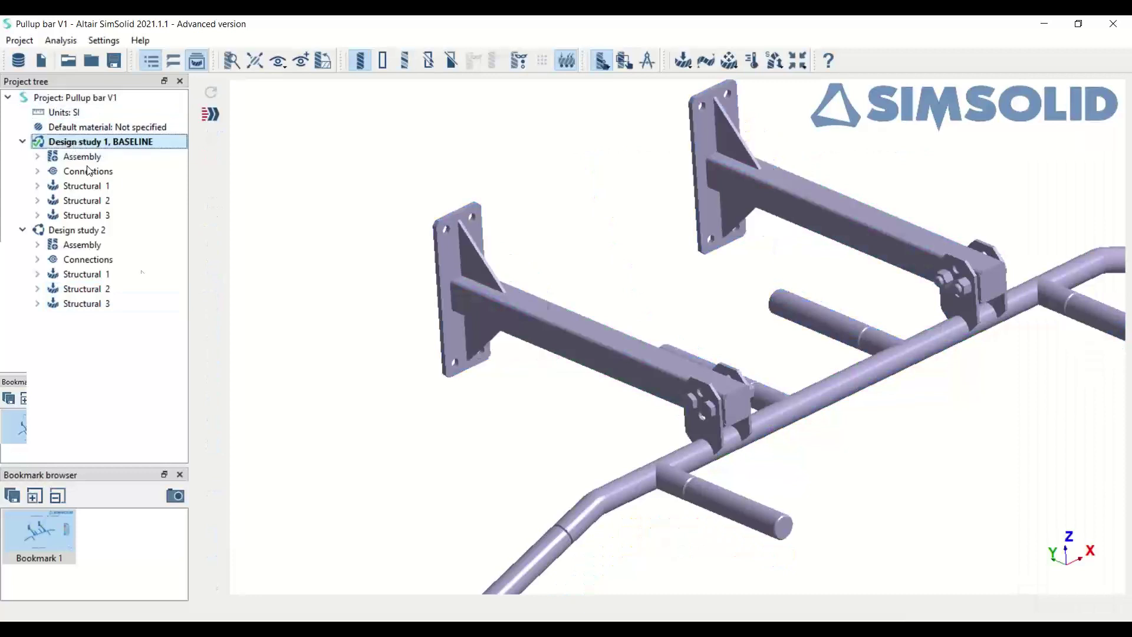
left_click(83, 231)
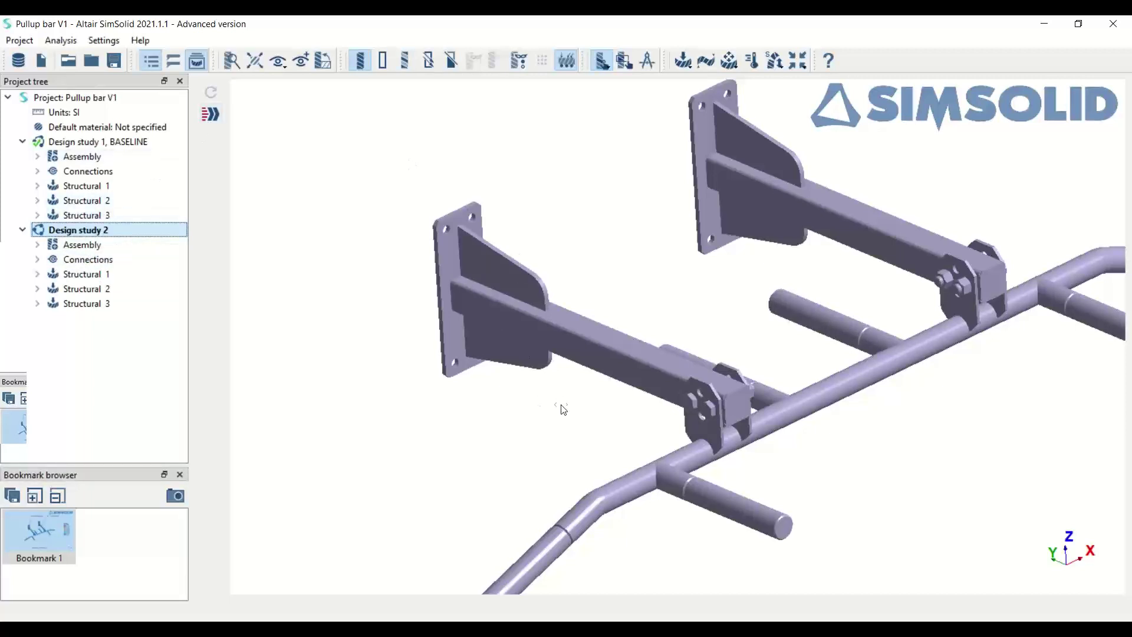
right_click_drag(563, 409, 517, 390)
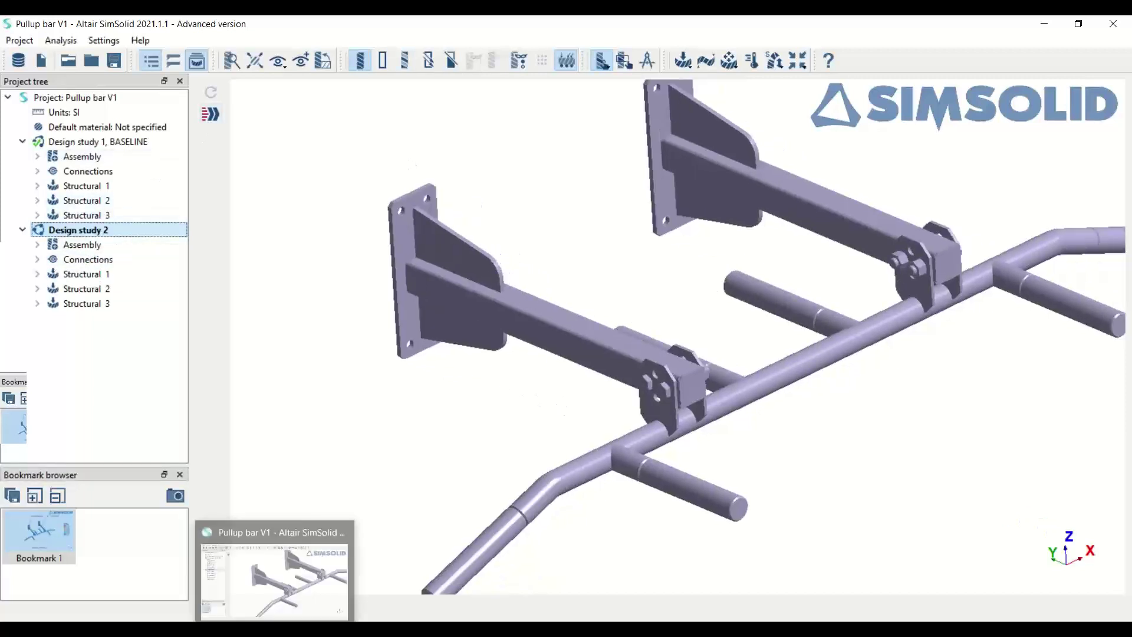
mouse_move(326, 629)
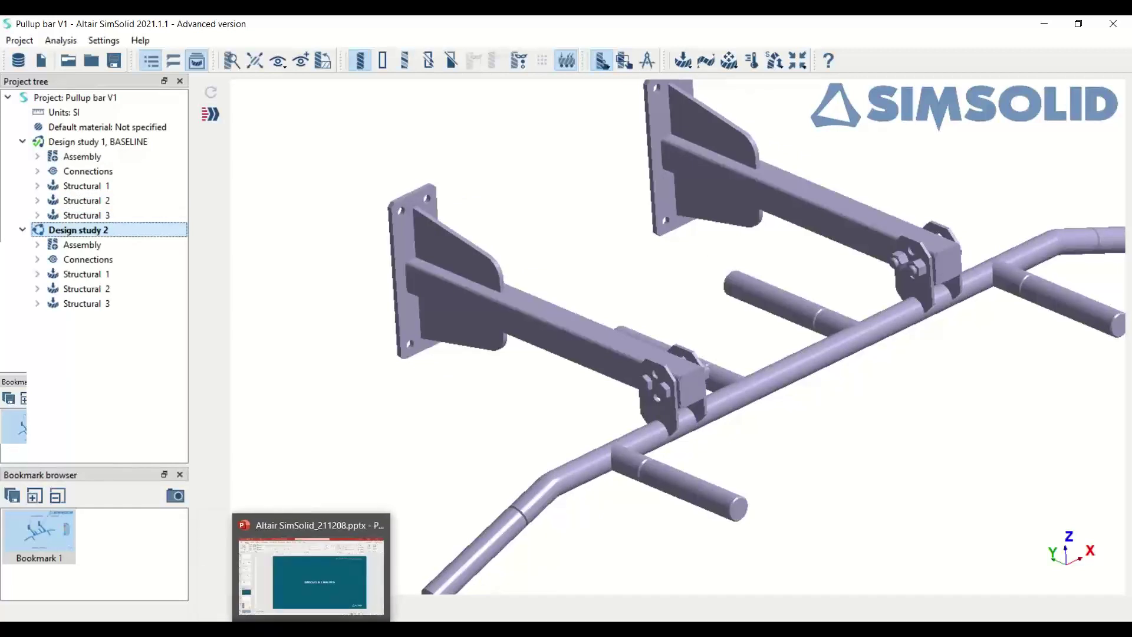